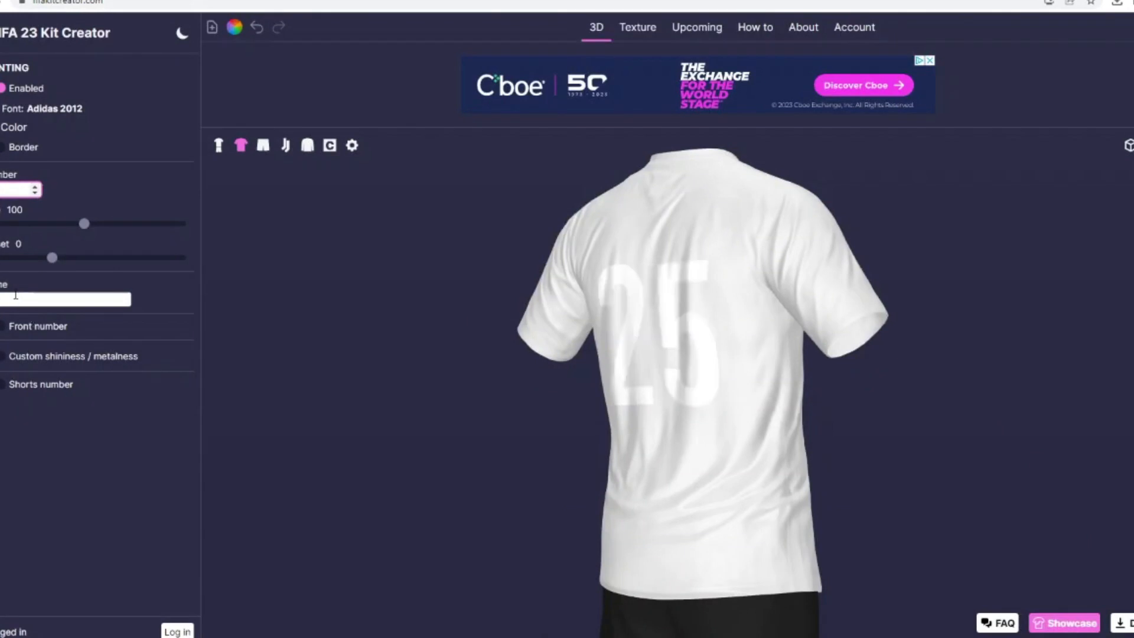
Step: Enter the player's name for the shirt's back print and change the printing colour
click(15, 294)
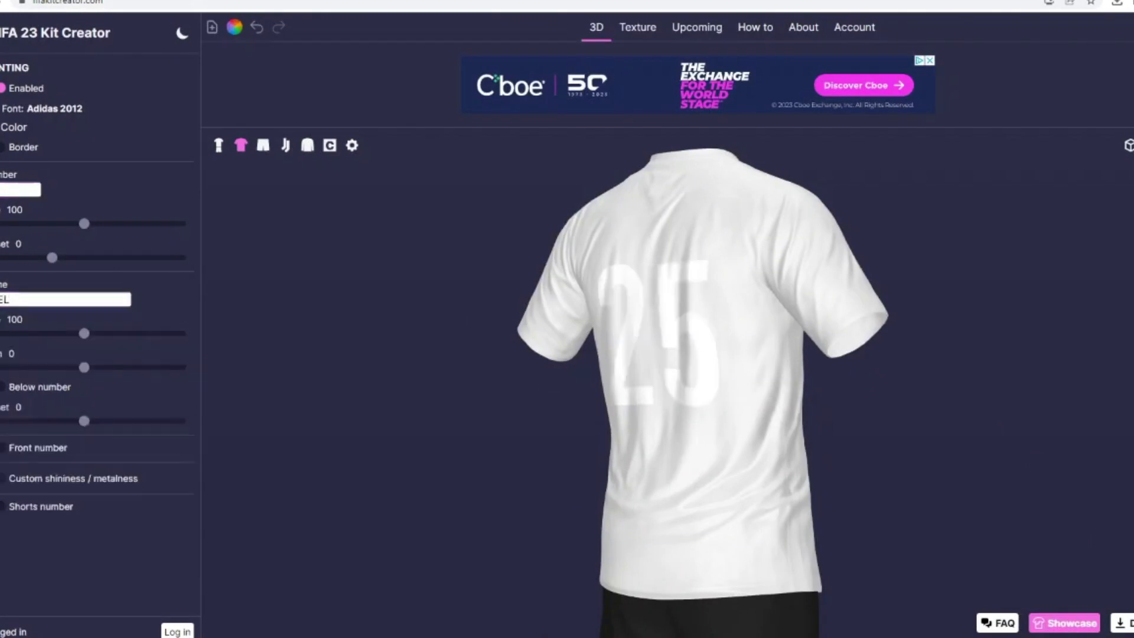
click(4, 127)
click(524, 325)
click(674, 407)
drag(503, 385, 420, 345)
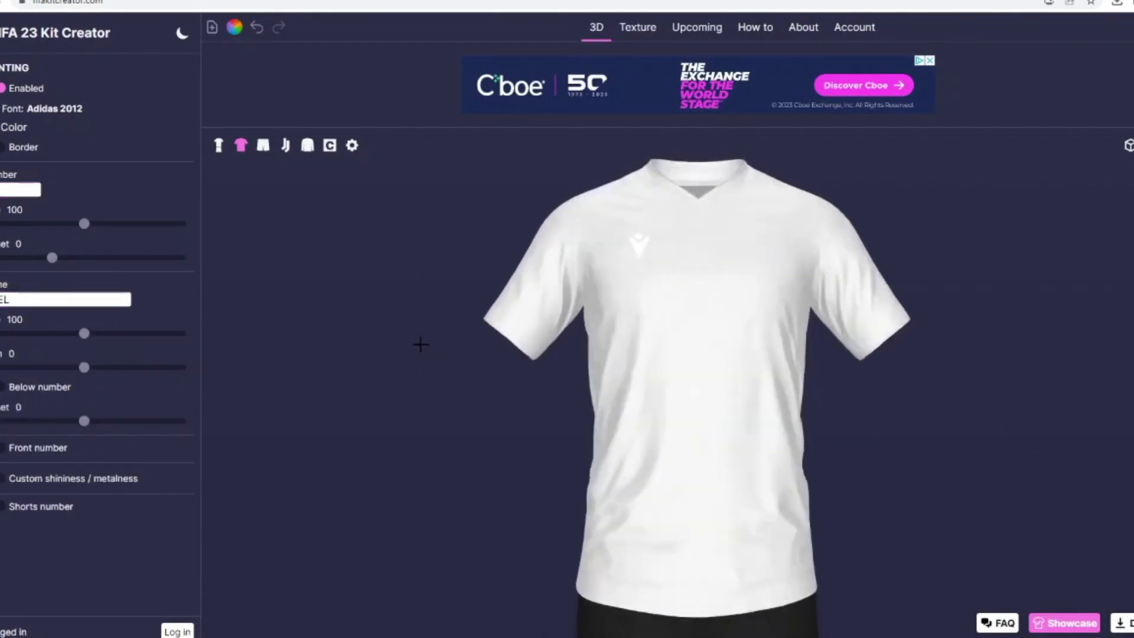
Step: Upload HNK_Hajduk_Split.svg.png as the team logo
click(0, 177)
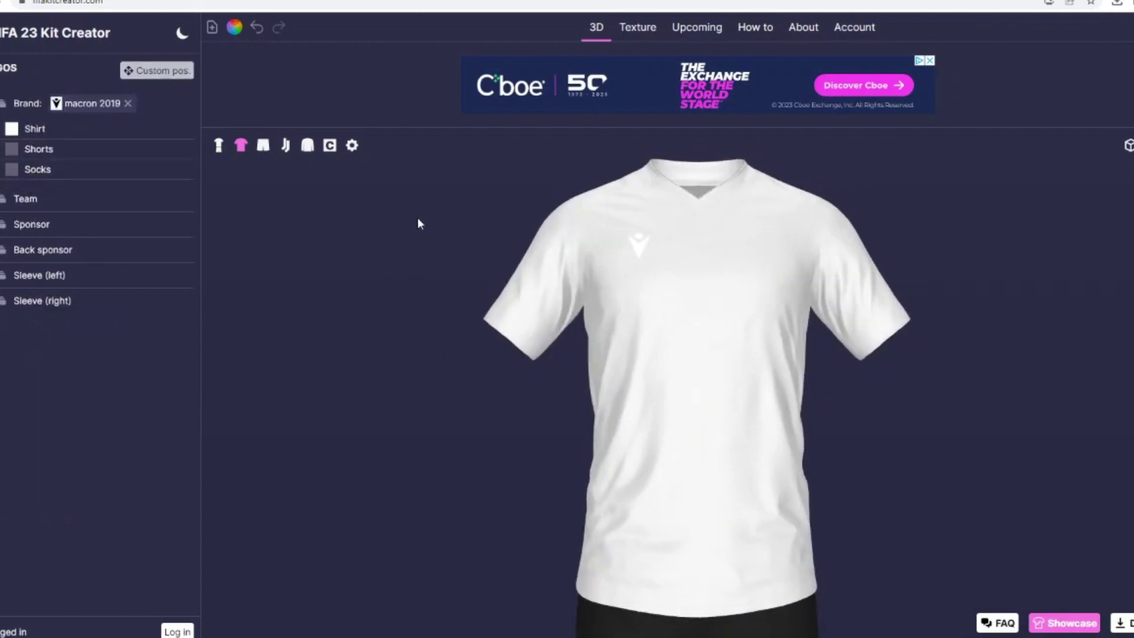
scroll(520, 249, down, 2)
click(546, 274)
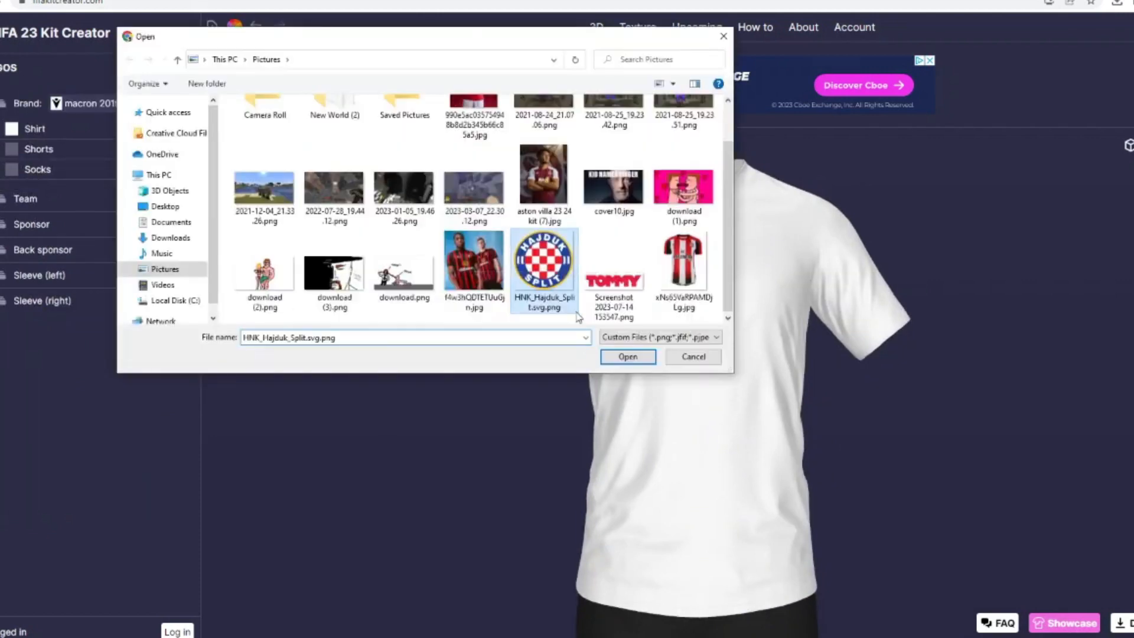
click(624, 360)
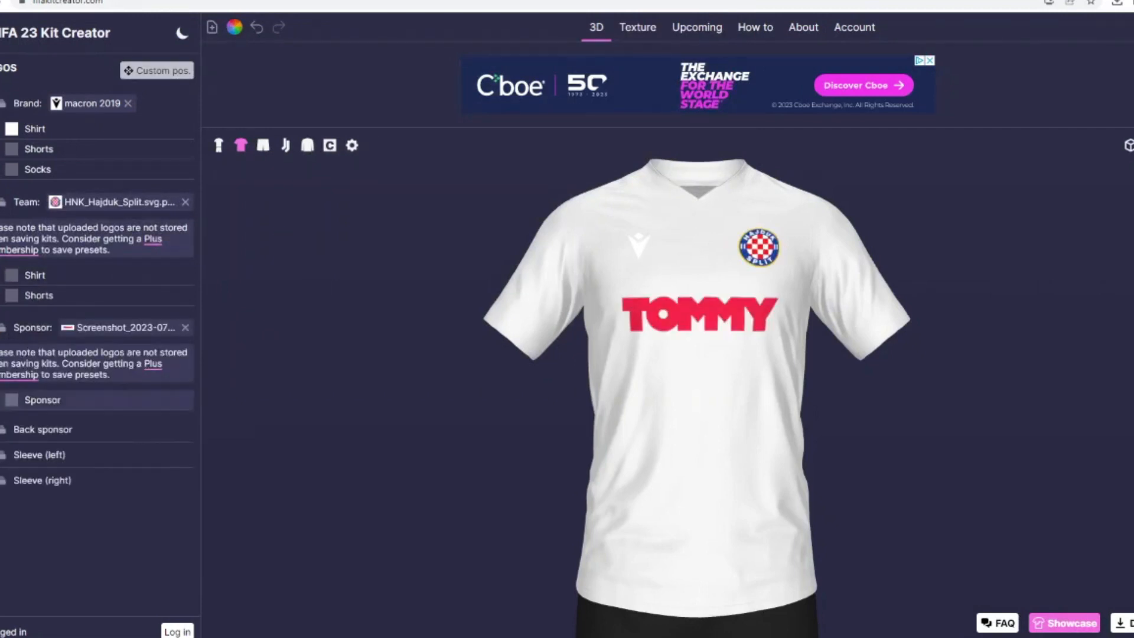
Step: Colour the TOMMY sponsor logo blue (#1b3e9b), sampled from the club crest
click(11, 400)
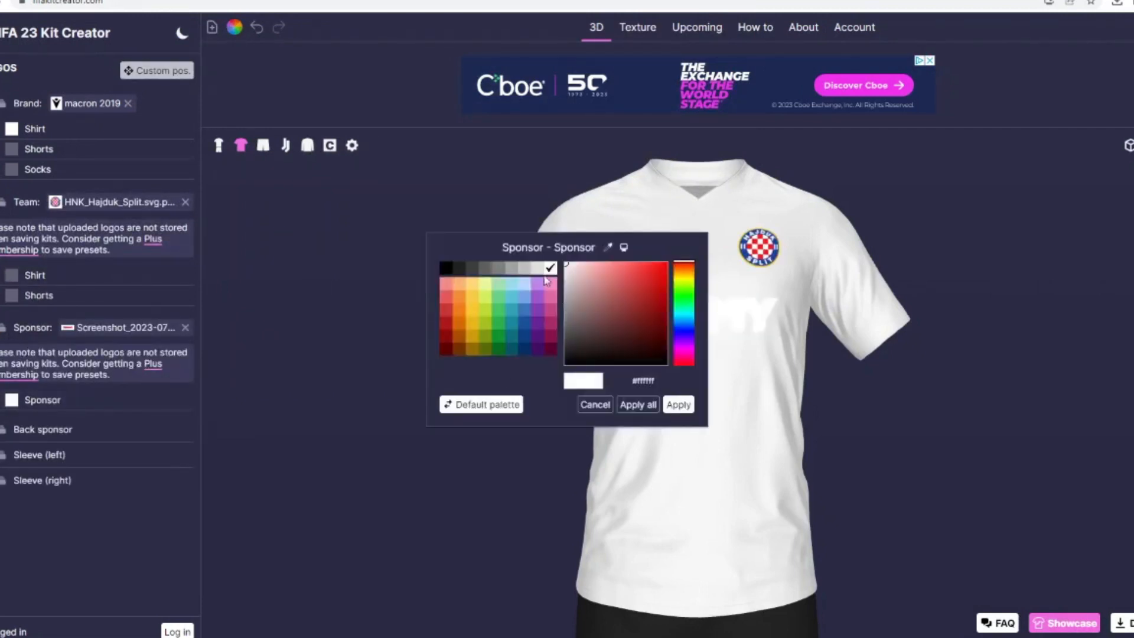
click(607, 248)
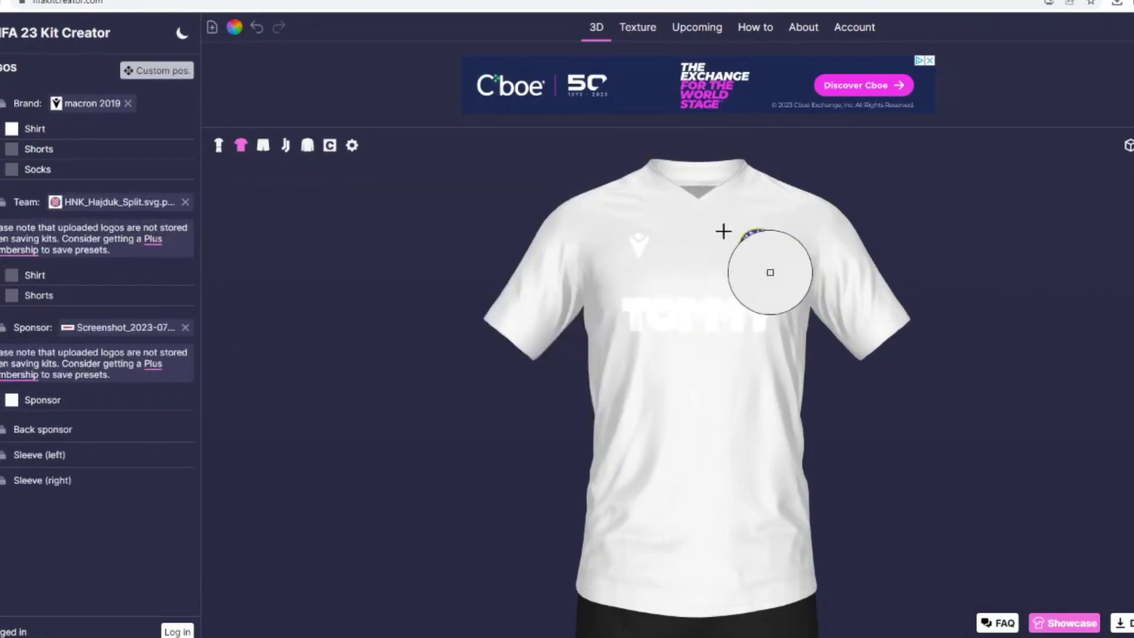
click(746, 260)
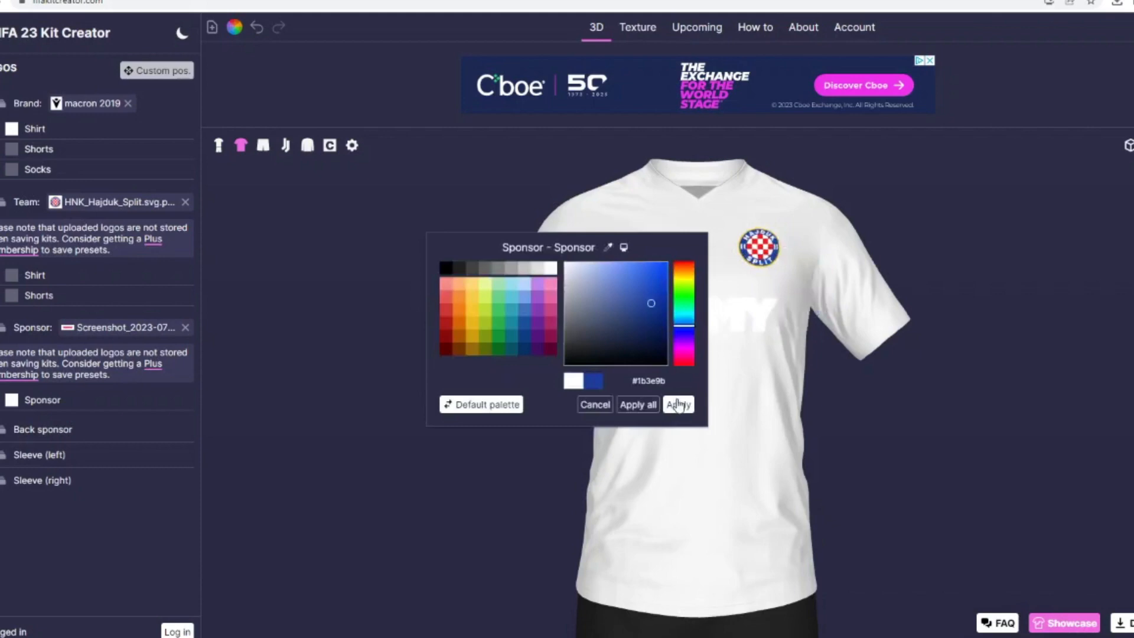
click(678, 405)
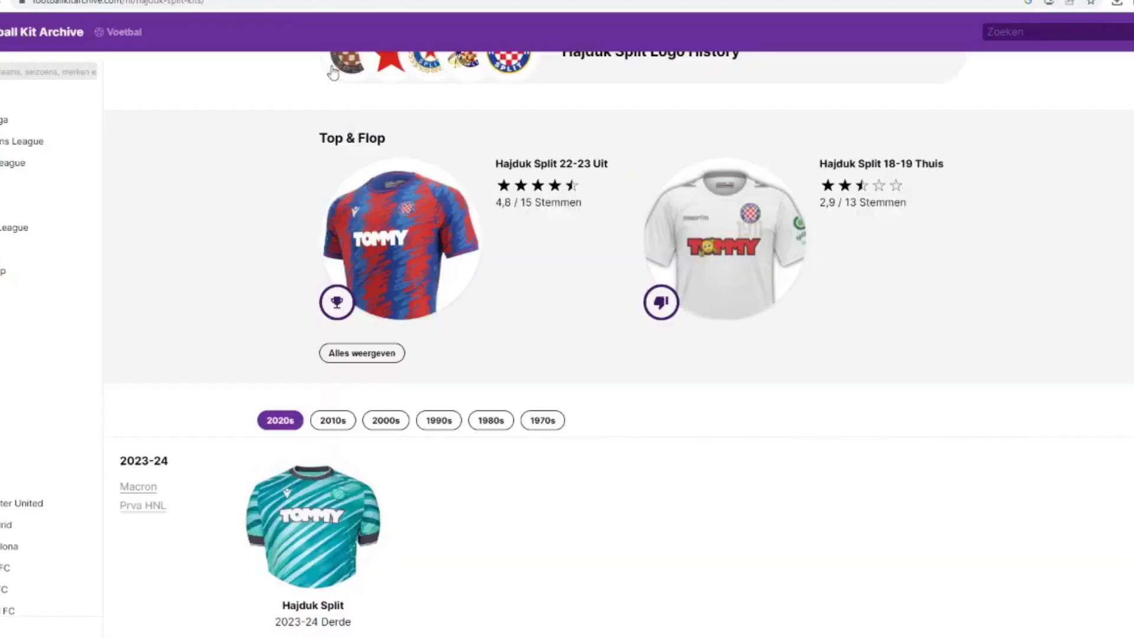
Step: Check the Hajduk Split kits on Football Kit Archive, and recolour the TOMMY sponsor red (#ee161f) by sampling the club crest
scroll(359, 230, up, 4)
scroll(359, 230, down, 10)
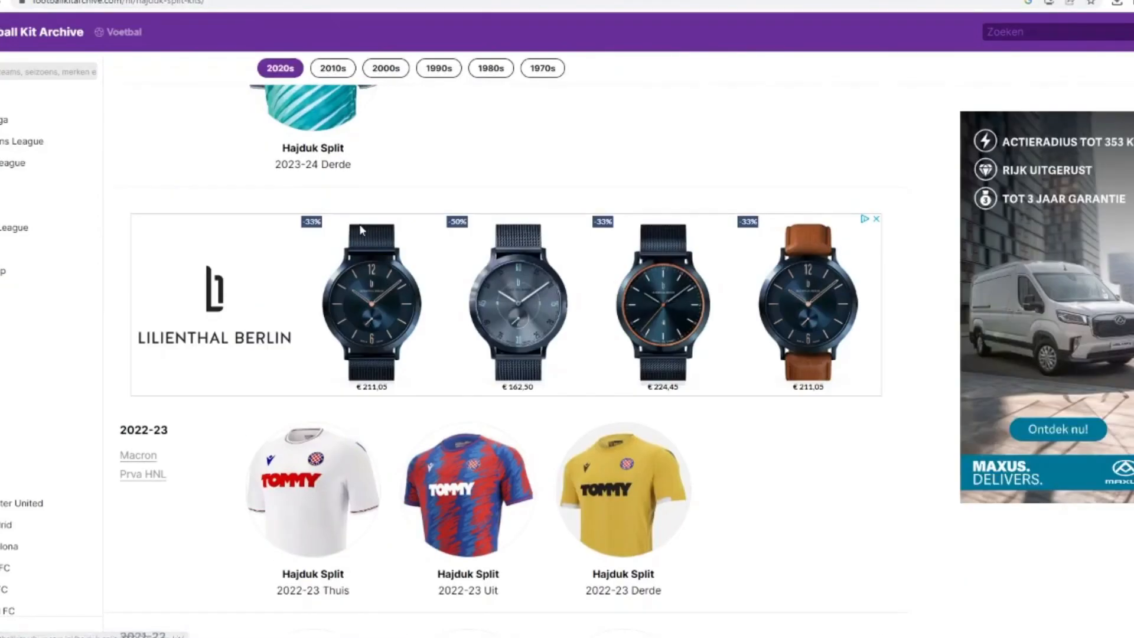
scroll(360, 229, down, 8)
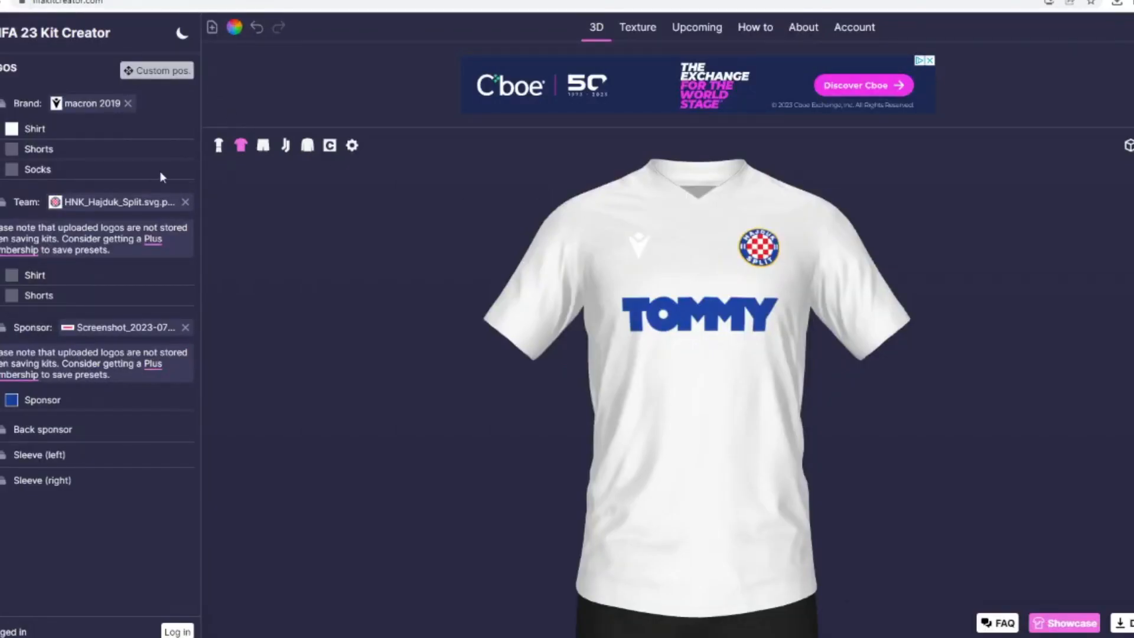
click(12, 400)
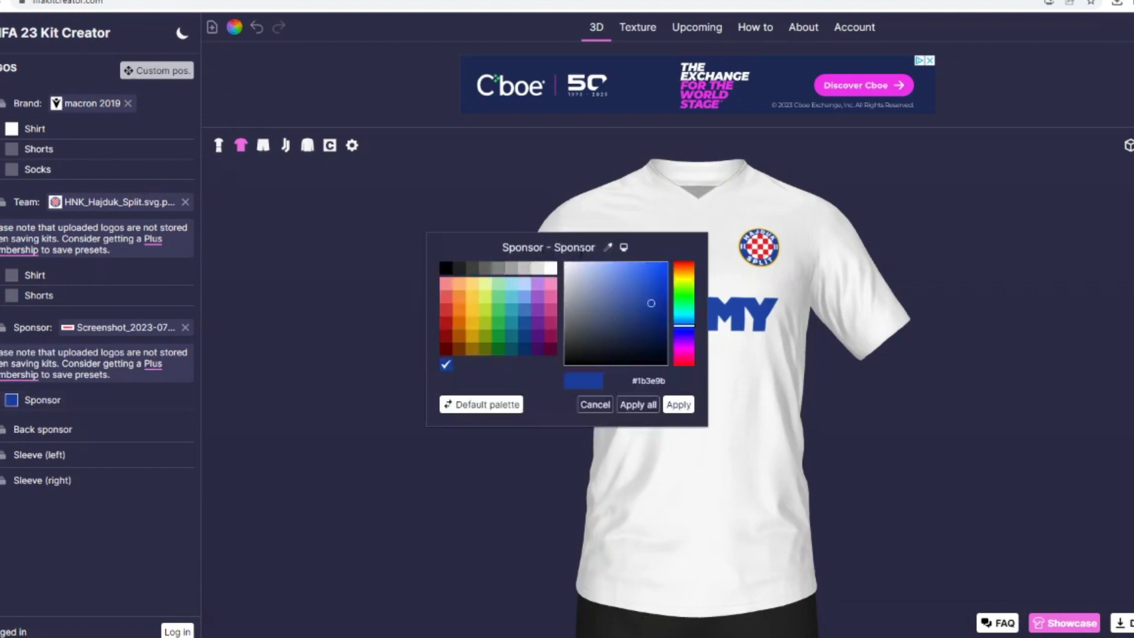
click(606, 247)
click(755, 252)
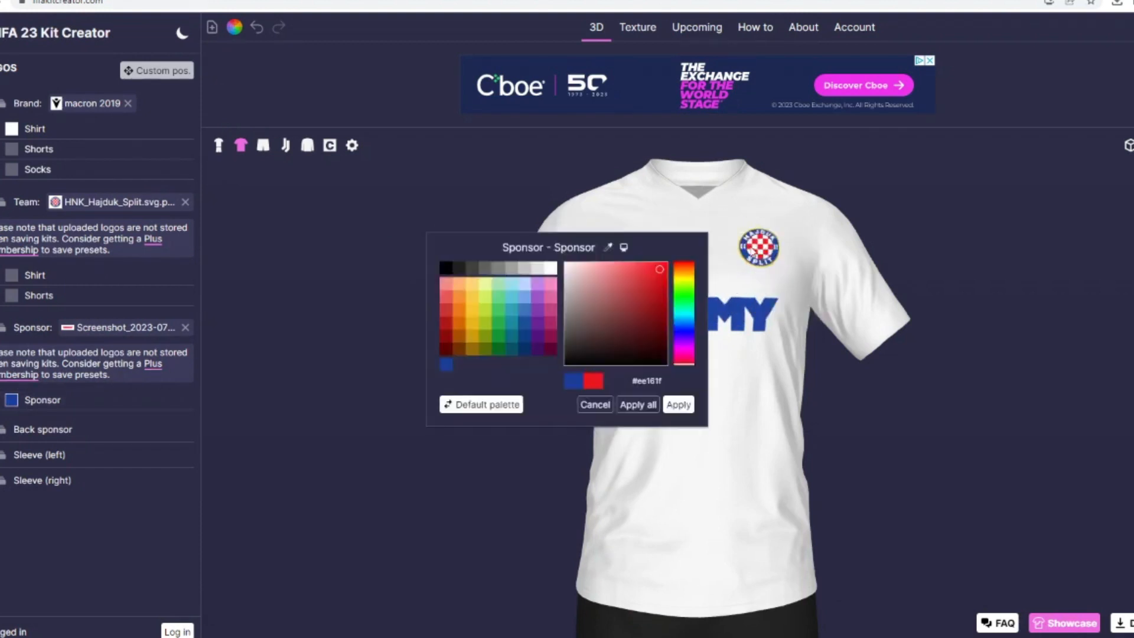
click(679, 405)
Step: Set the shirt's Macron brand logo to the saved crest blue
click(11, 128)
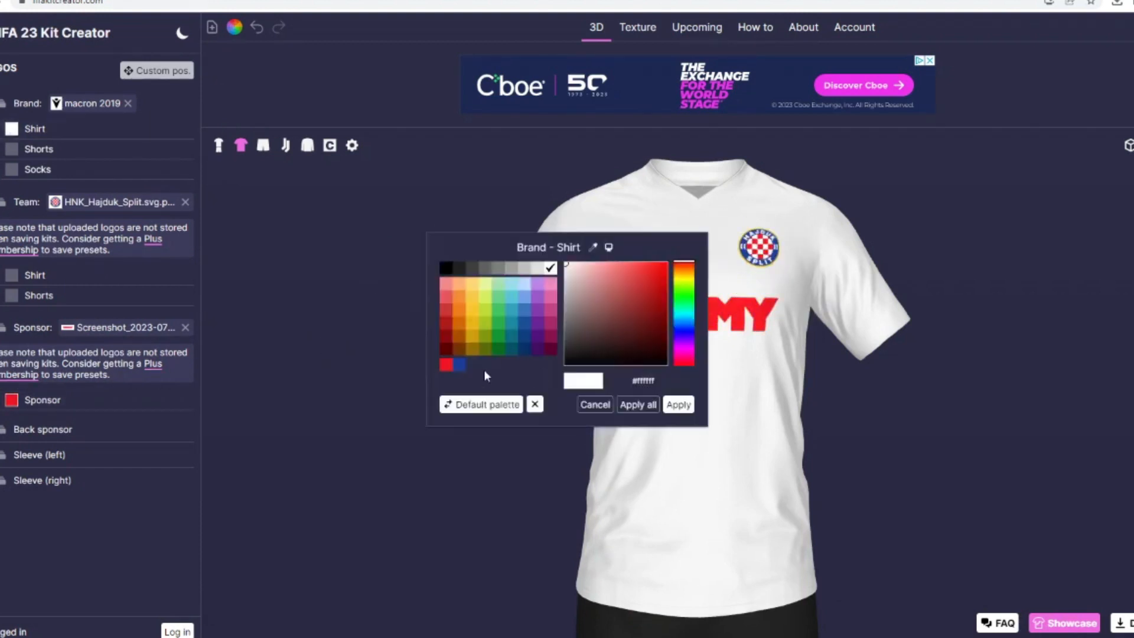
click(459, 365)
click(666, 405)
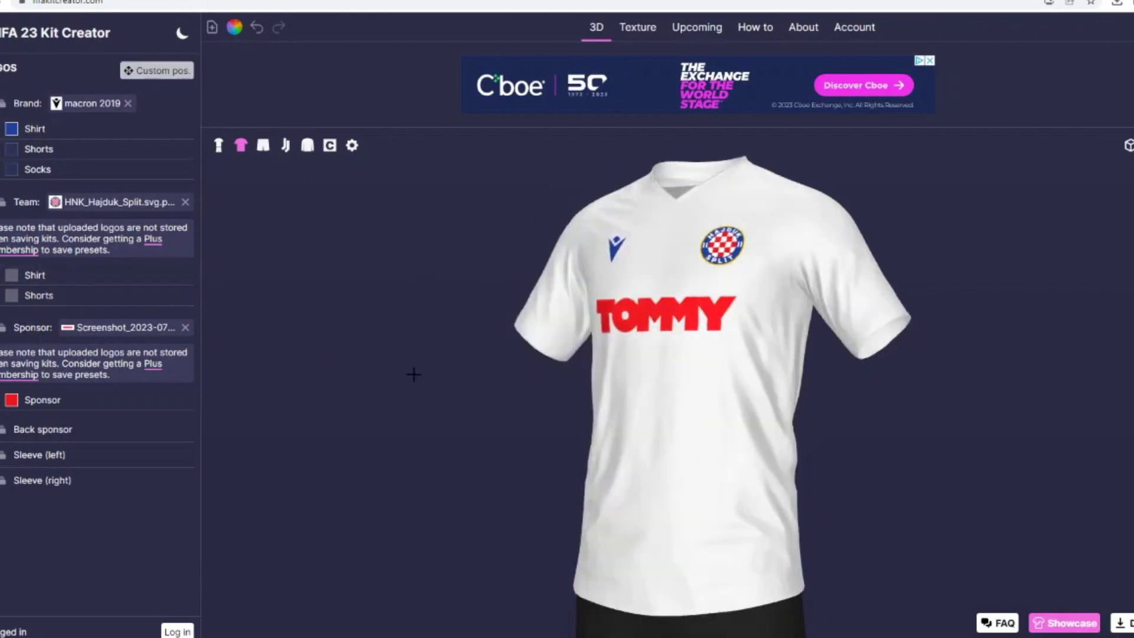
Step: Set the base colour of the shorts to white (#ffffff)
click(263, 145)
click(9, 135)
click(549, 264)
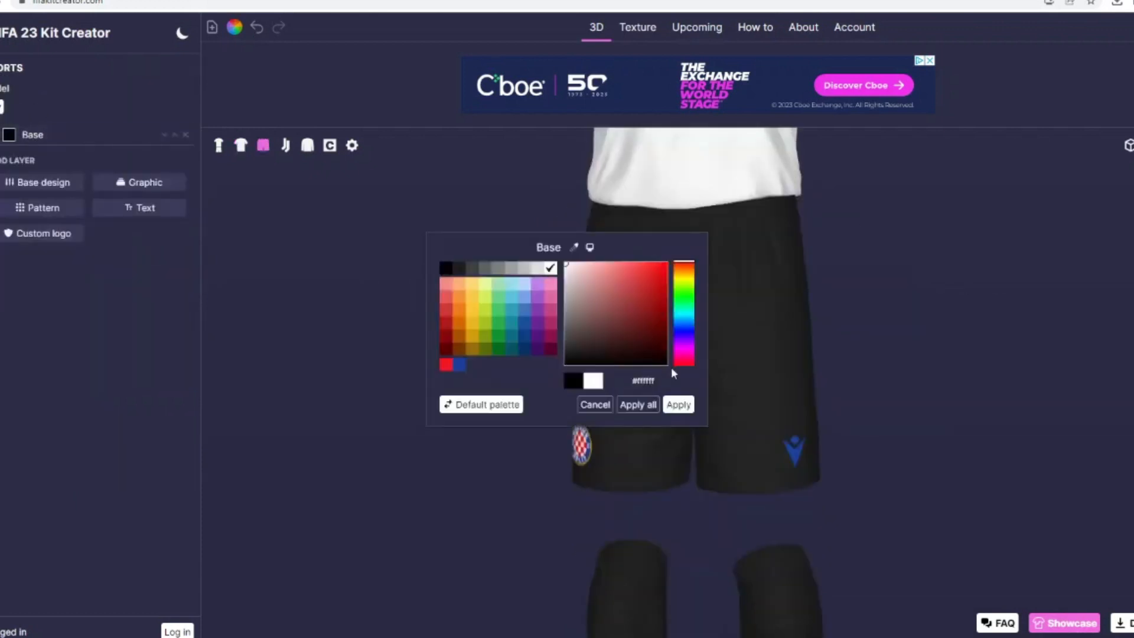
click(679, 405)
Step: Show the full kit and set the base colour of the socks to the saved crest blue
click(219, 147)
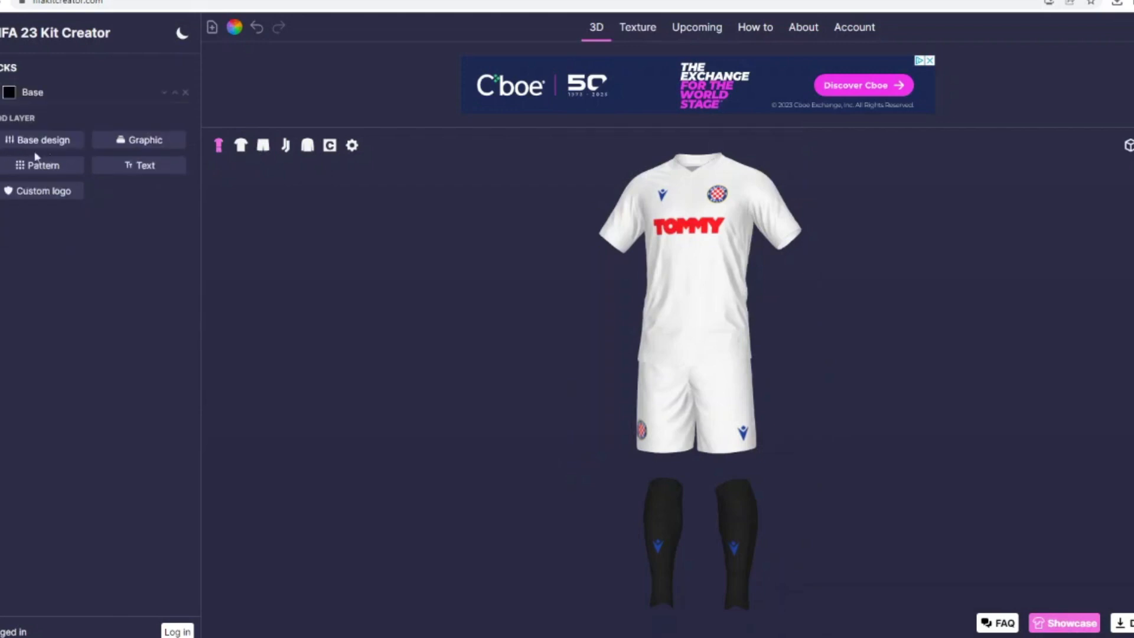
click(9, 92)
click(459, 365)
click(678, 405)
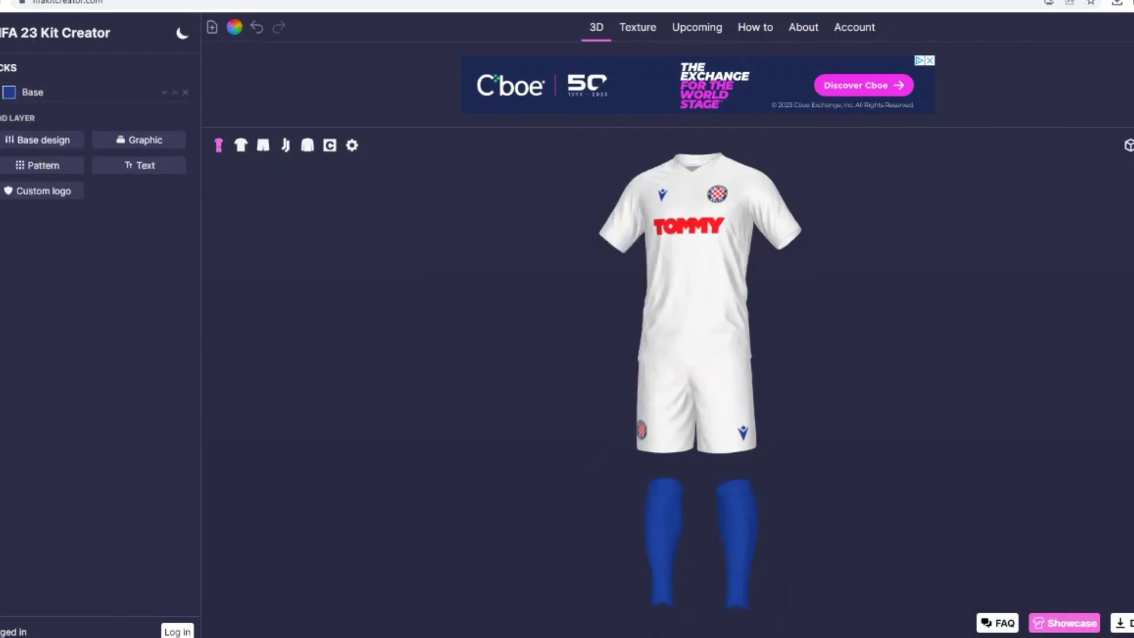
Step: Set the brand logo on the socks to white (#ffffff)
click(329, 145)
click(11, 170)
click(549, 264)
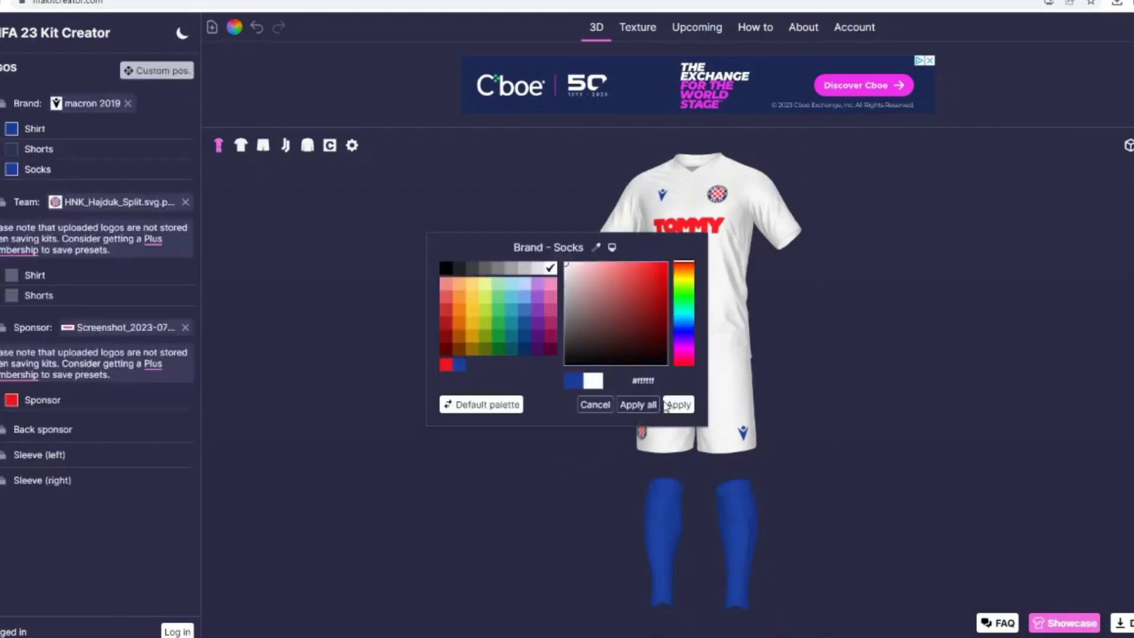
click(678, 405)
Step: Change the shirt's collar model to Collar 9
click(240, 145)
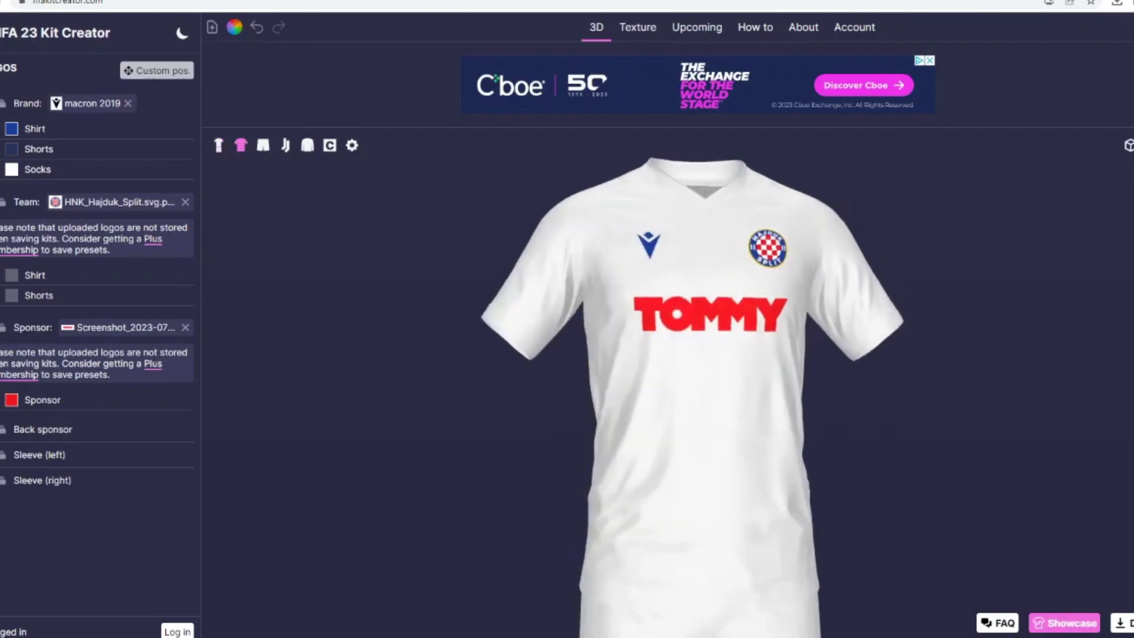
click(53, 91)
scroll(81, 202, up, 15)
scroll(87, 293, down, 5)
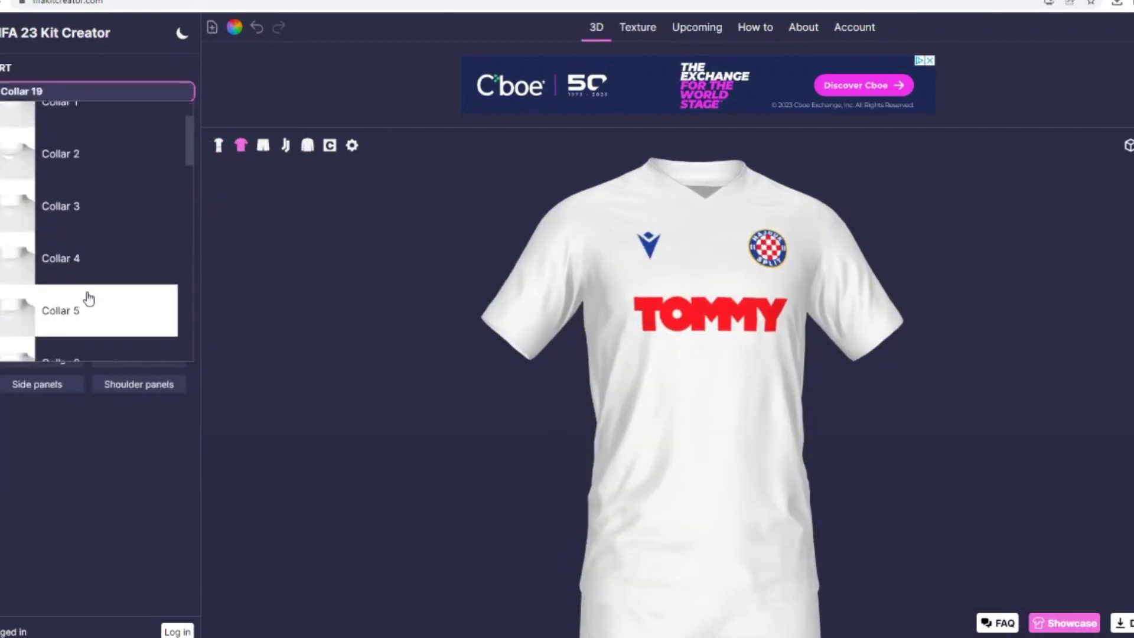
click(89, 253)
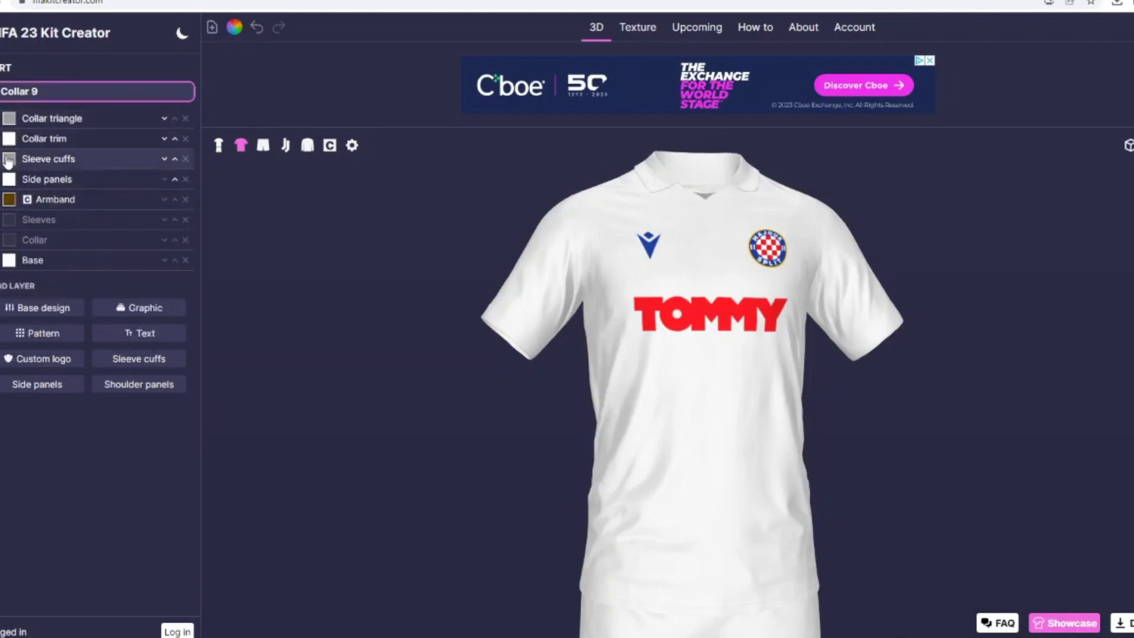
Step: Set the shirt's collar trim colour to blue (#1b3e9b)
click(25, 141)
click(460, 364)
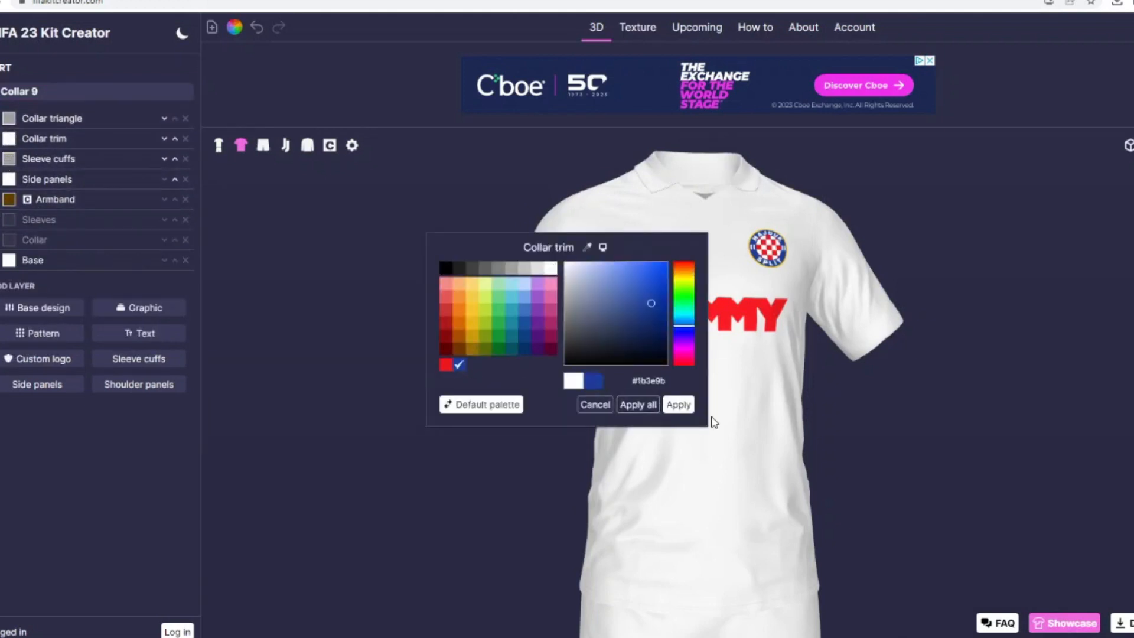
click(679, 404)
drag(608, 385, 545, 352)
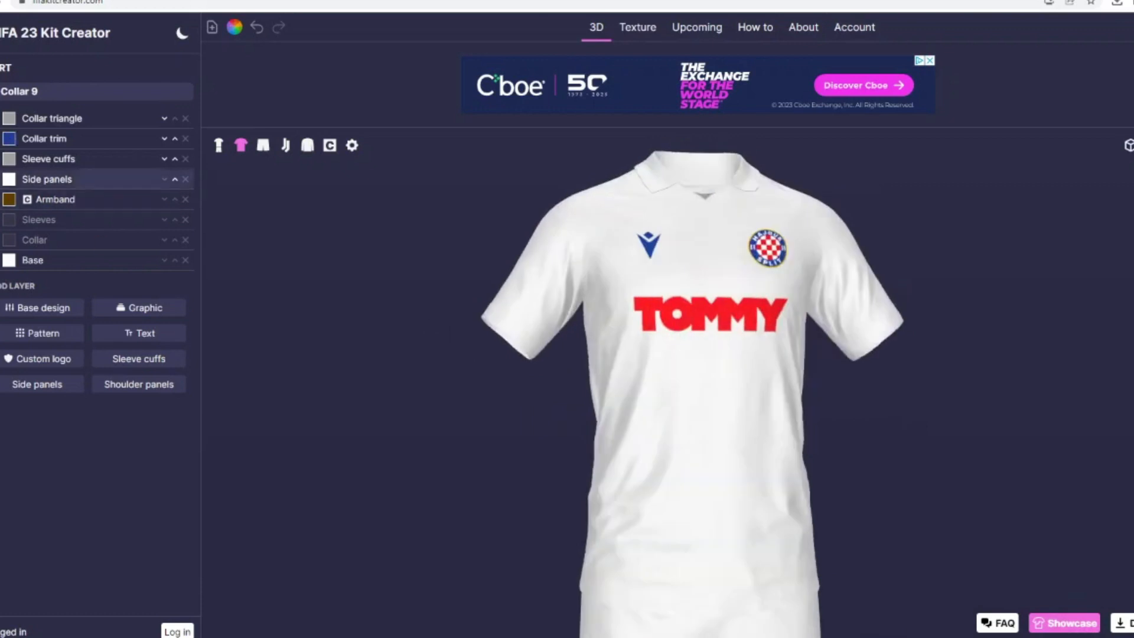
Step: Turn off the shirt's collar trim and sleeve cuffs layers
click(9, 158)
click(1, 158)
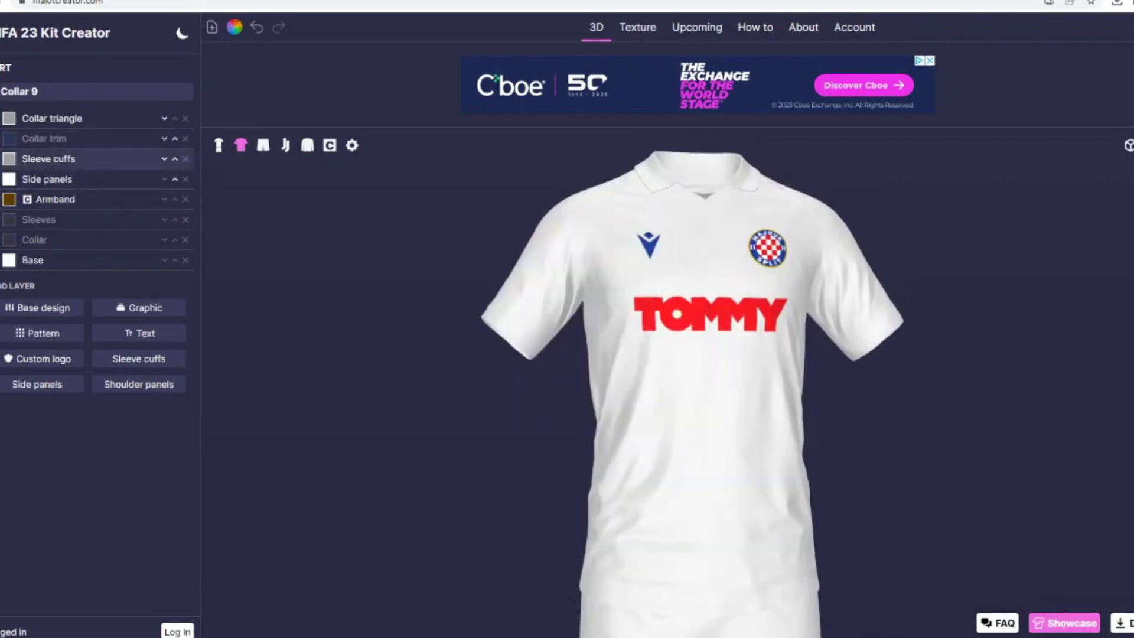
click(1, 159)
Step: Set the shirt's collar triangle to the saved crest blue
click(10, 120)
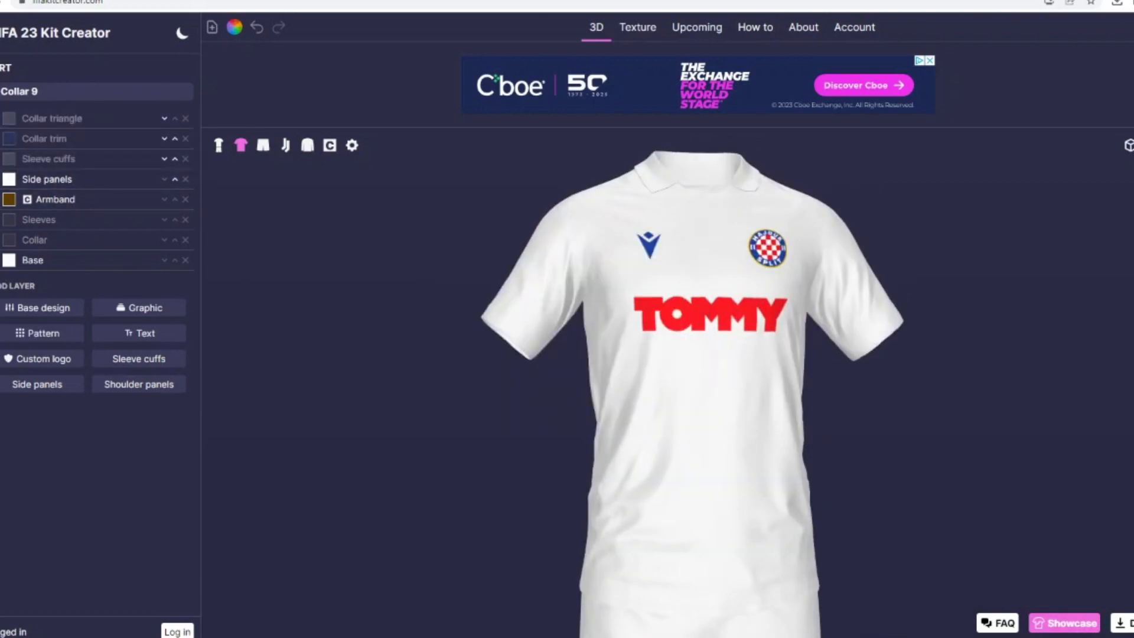
click(9, 119)
click(459, 364)
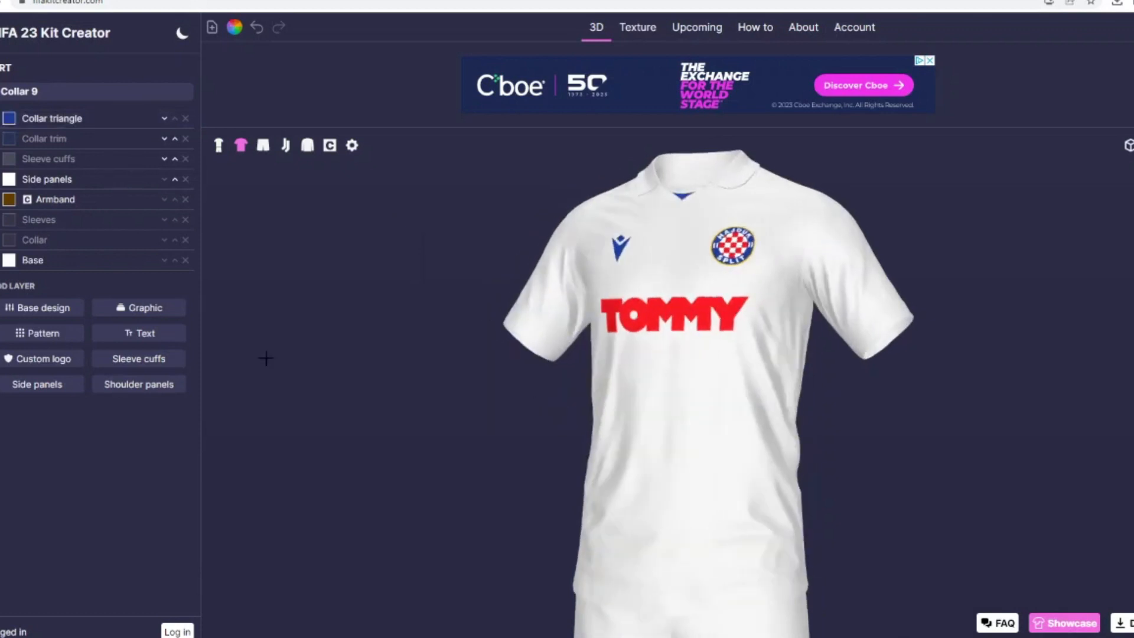
Step: Find collar graphics, add the Collar Outer layer to the shirt and colour it blue (#1b3e9b)
click(126, 307)
text(collar)
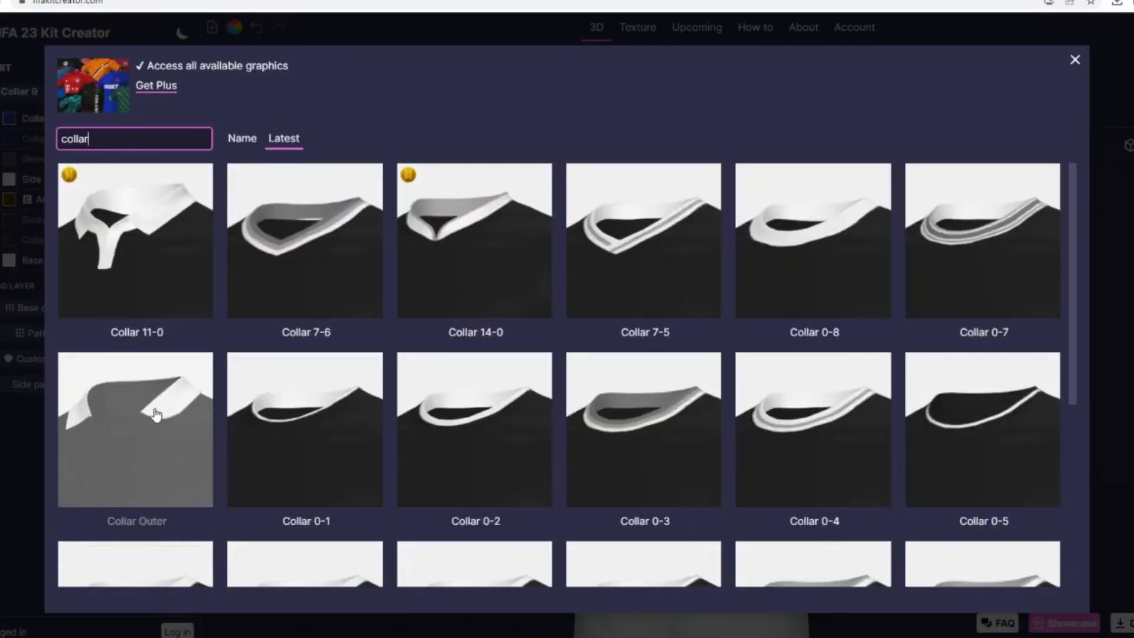
click(109, 409)
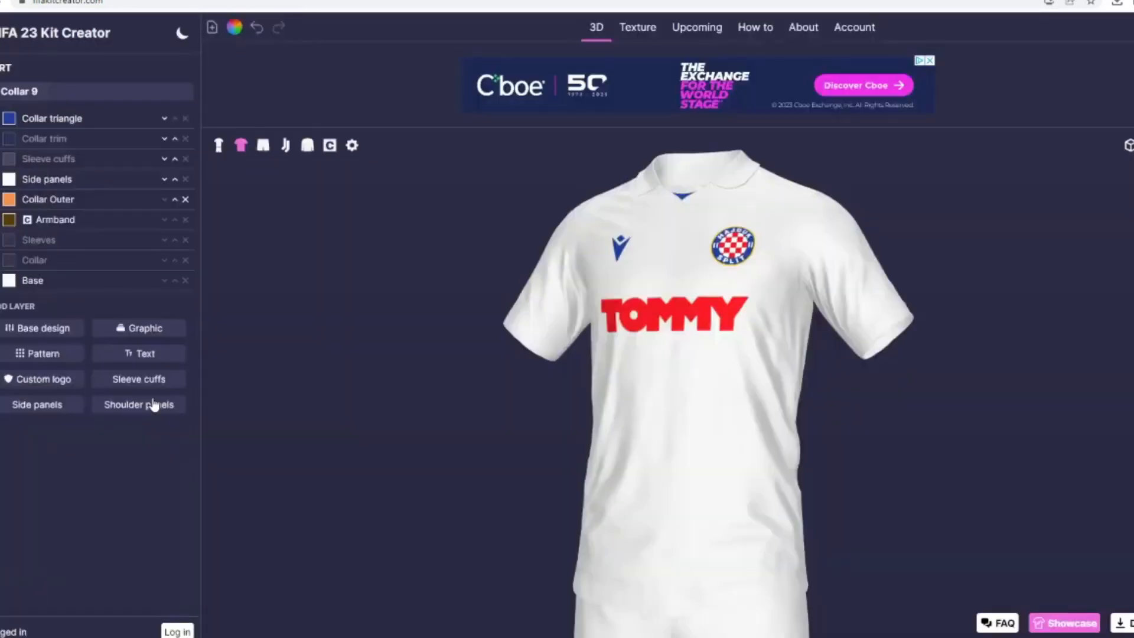
click(14, 201)
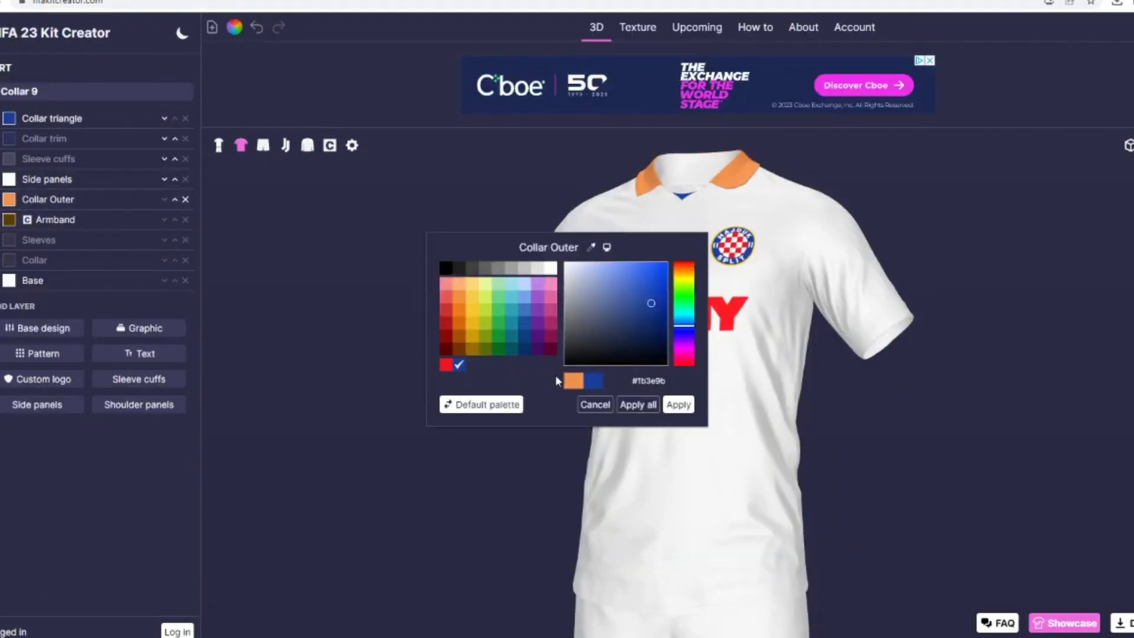
click(679, 404)
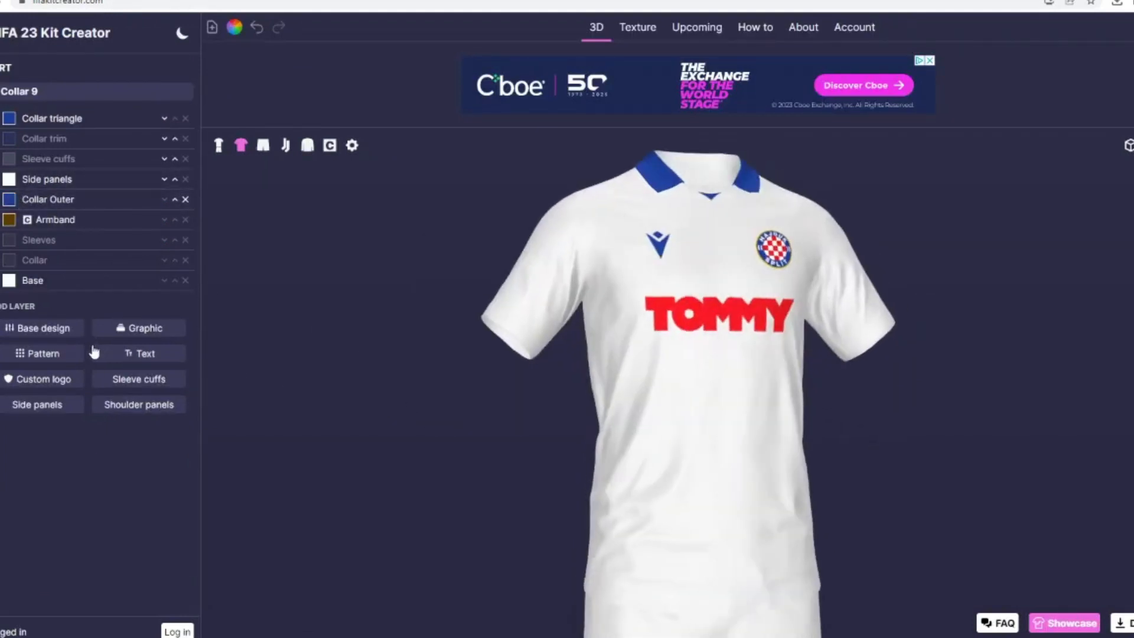
Step: Add a Single stripe base design to the shirt and mask it with the Collar trim layer
click(62, 349)
click(643, 151)
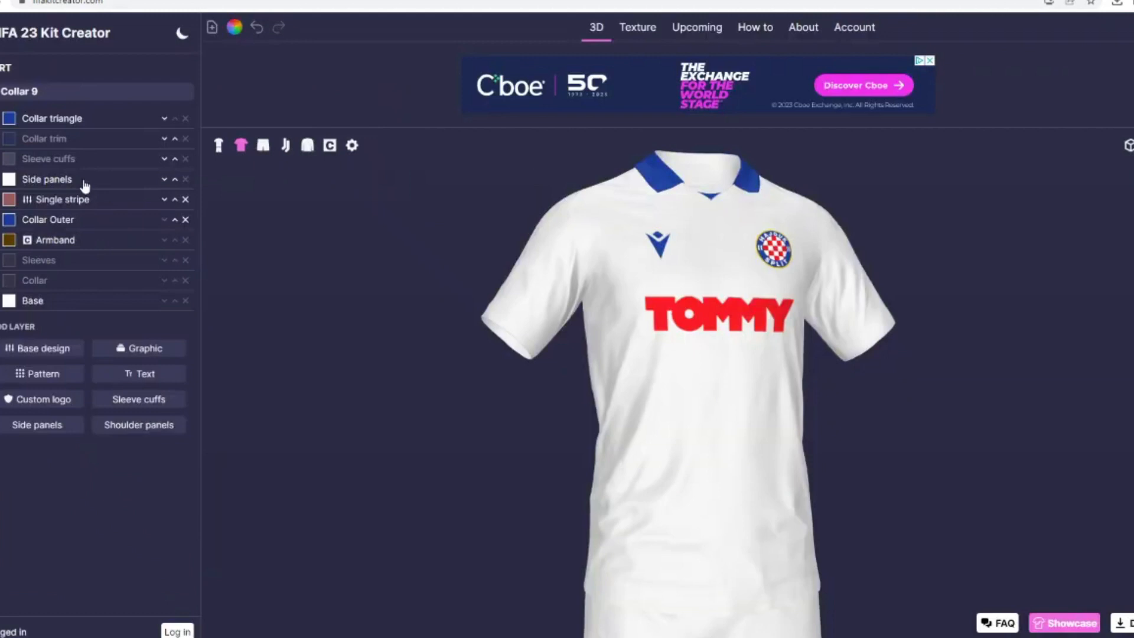
click(27, 201)
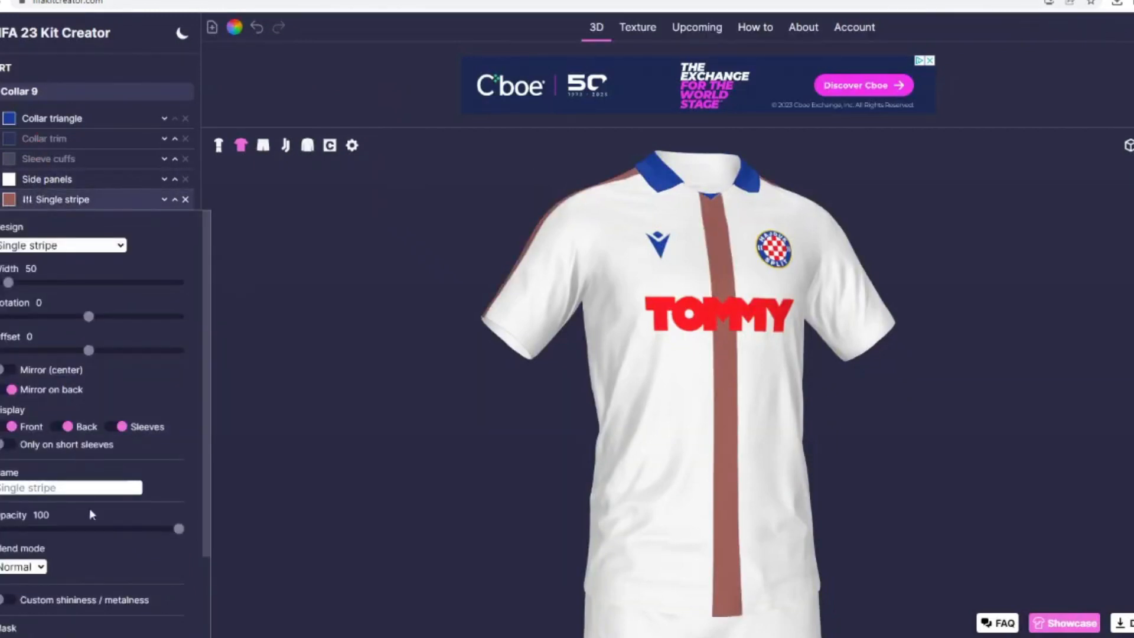
click(47, 538)
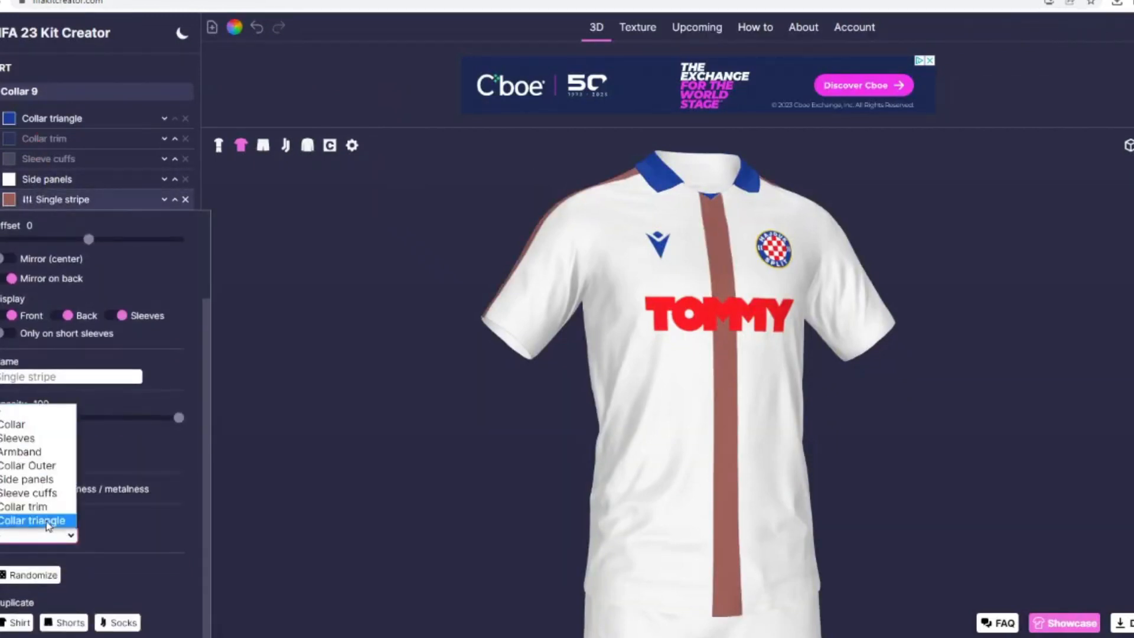
click(35, 506)
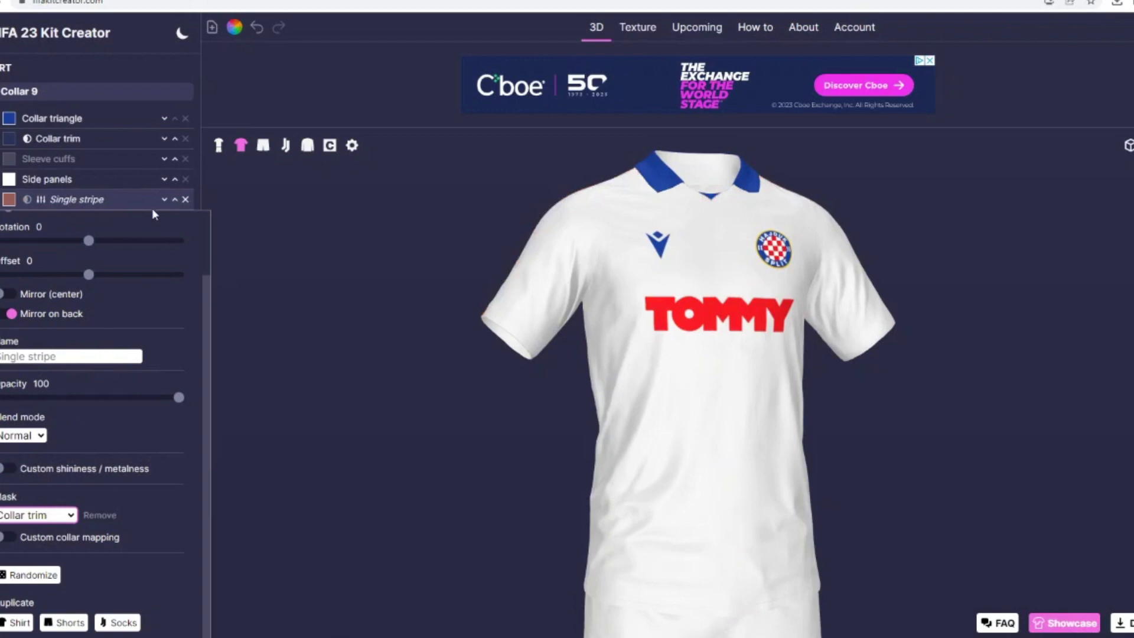
click(102, 204)
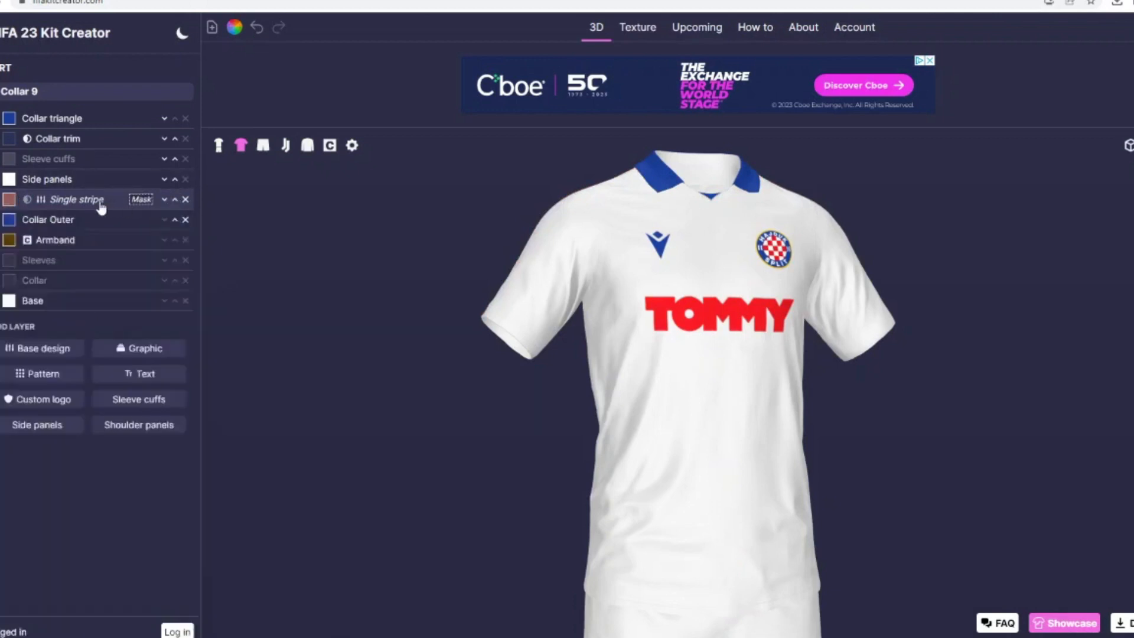
Step: Change the Single stripe layer's mask to Collar Outer
click(14, 199)
click(84, 200)
click(39, 203)
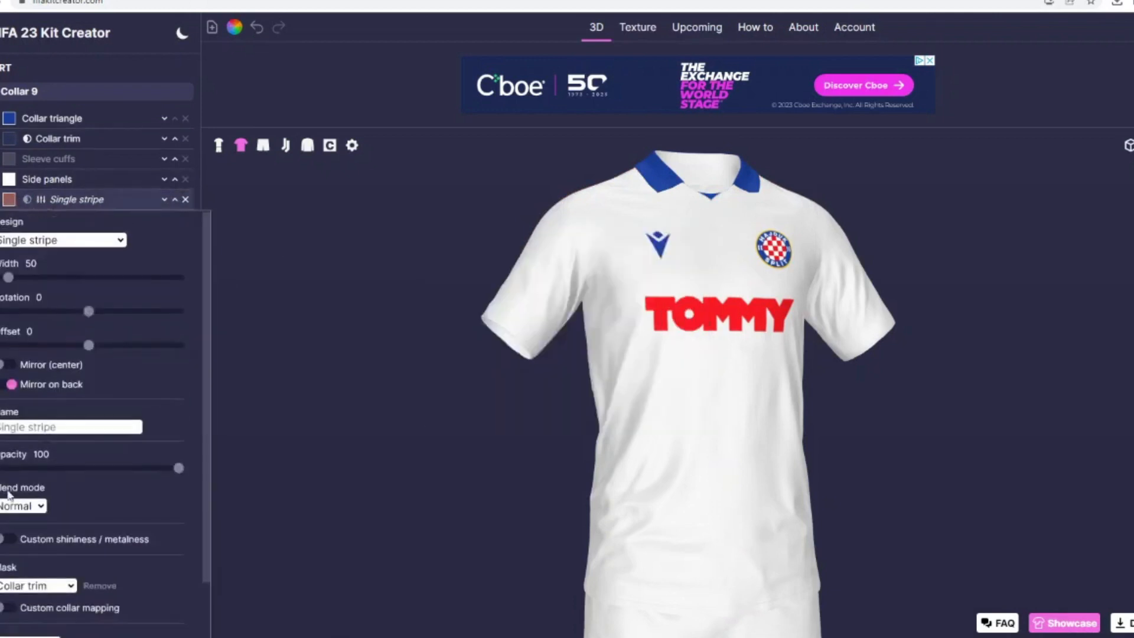
scroll(12, 496, down, 1)
click(28, 530)
click(60, 453)
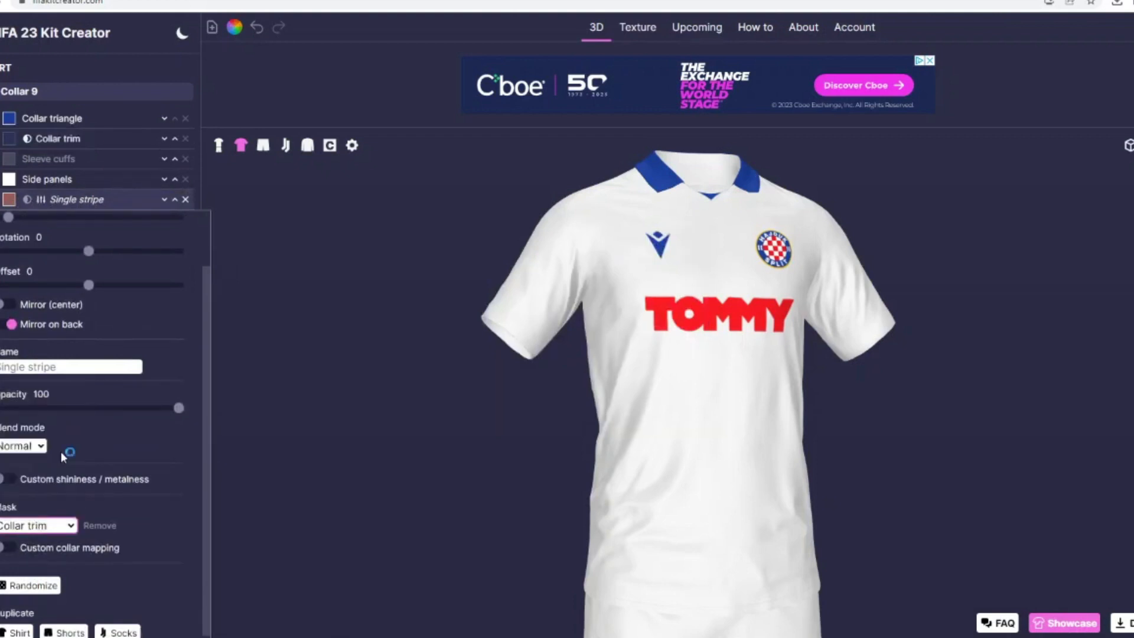
scroll(73, 322, up, 1)
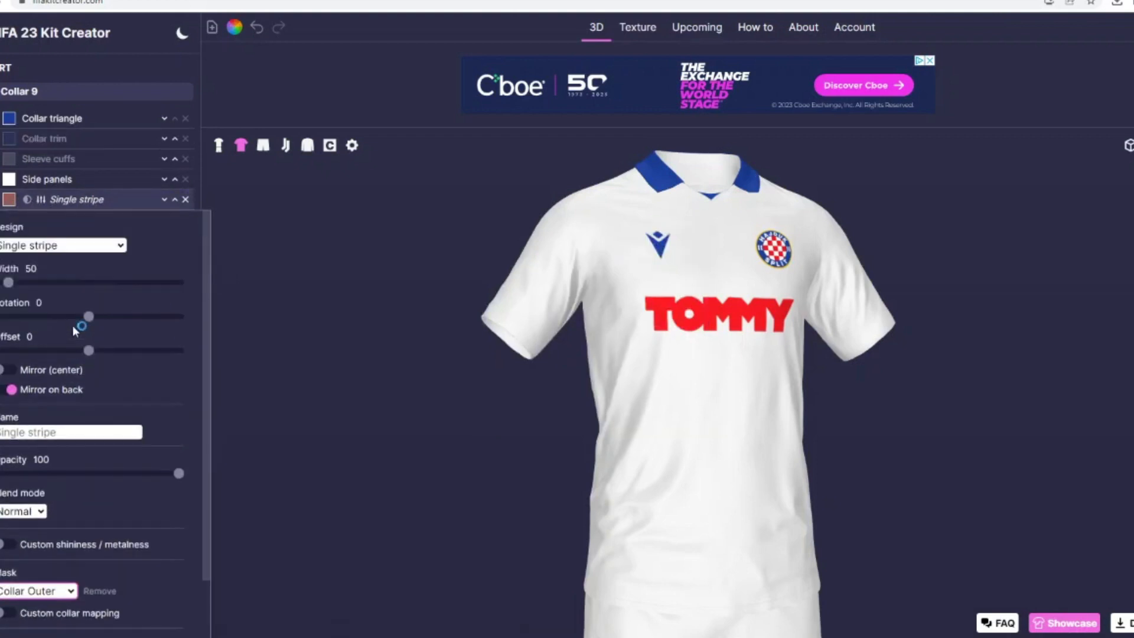
Step: Set the Single stripe on the collar to width 21, rotation 90 and offset -24
click(39, 283)
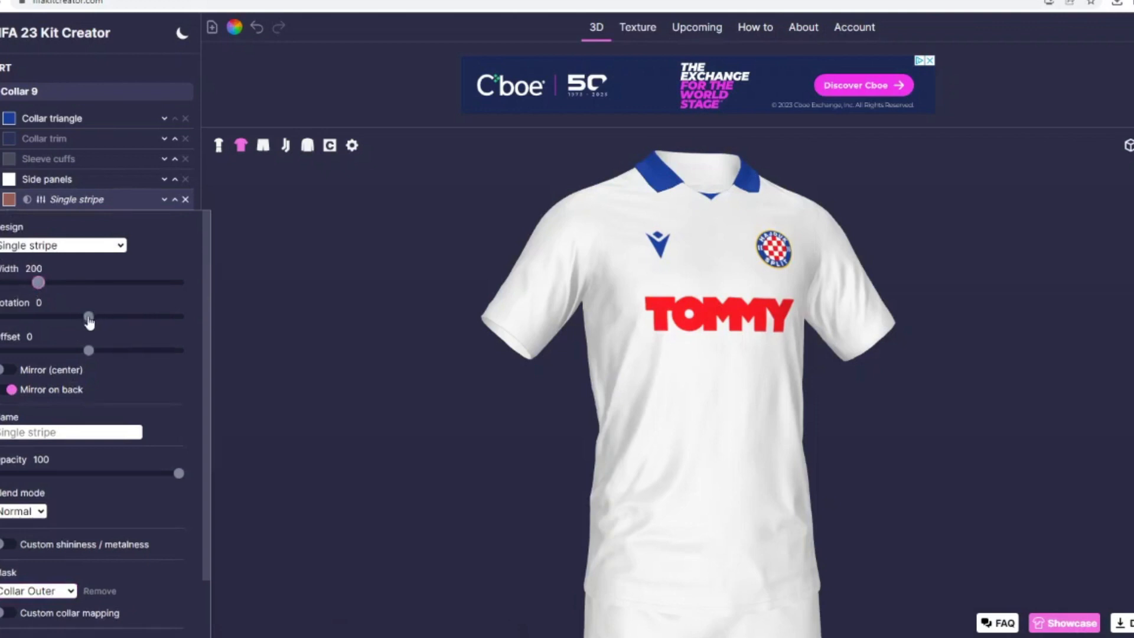
drag(89, 321, 114, 326)
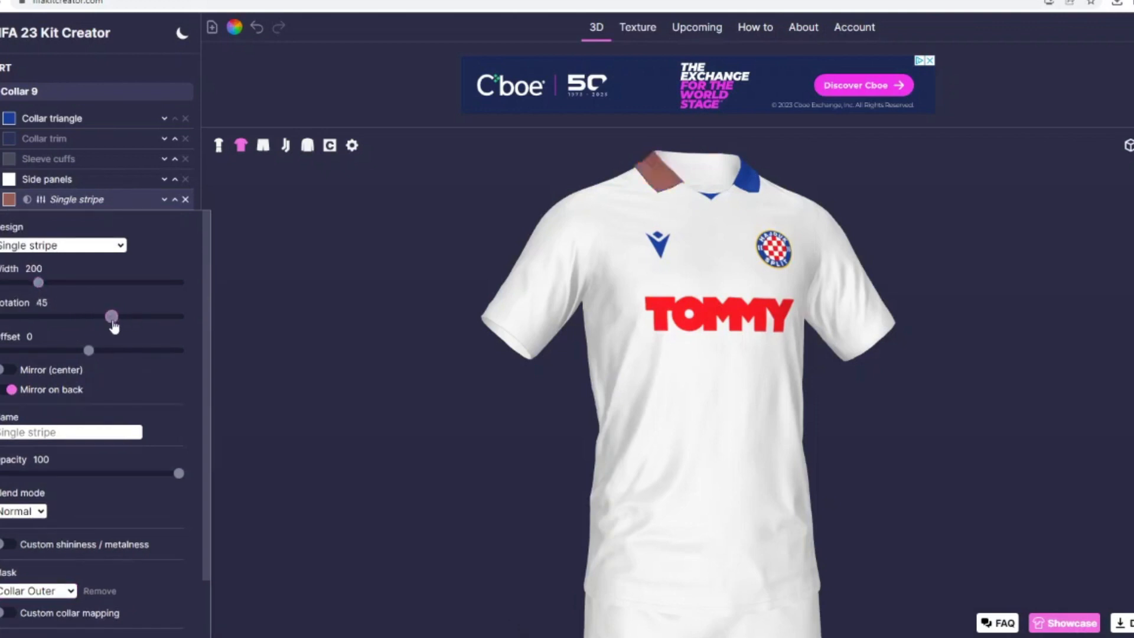
drag(39, 284, 36, 285)
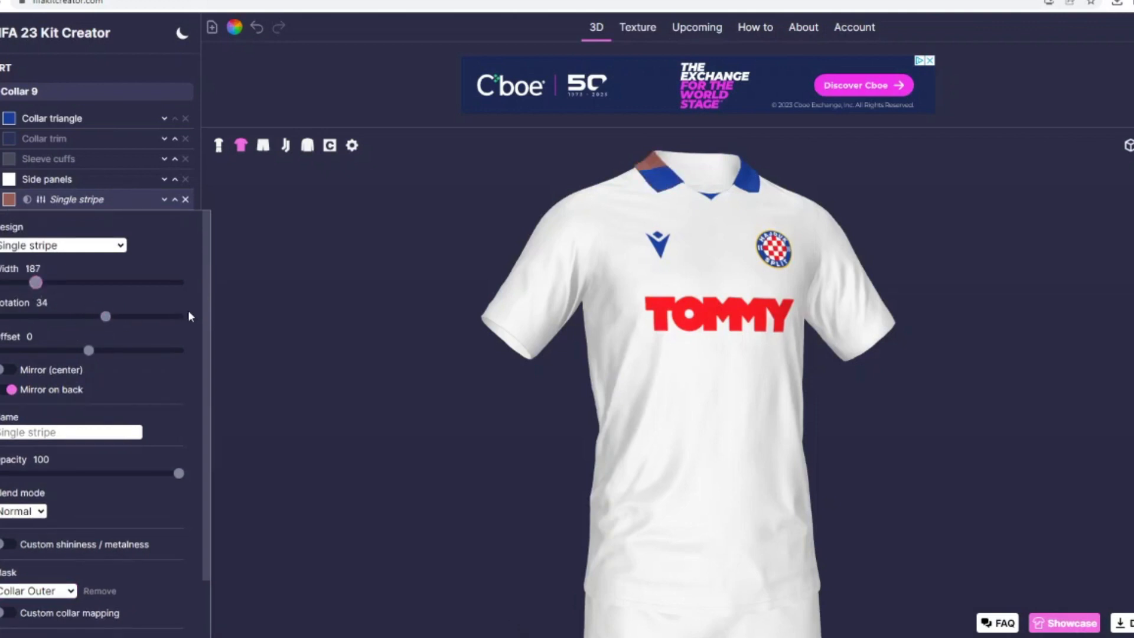
drag(239, 337, 411, 355)
drag(117, 322, 71, 354)
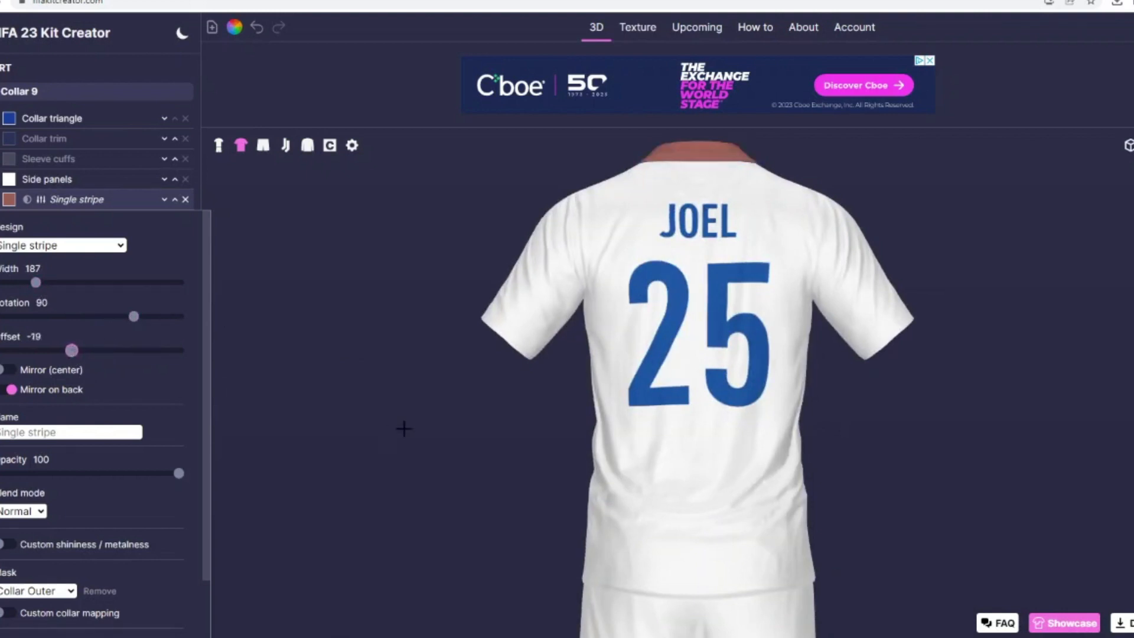
drag(404, 429, 375, 412)
drag(36, 282, 10, 284)
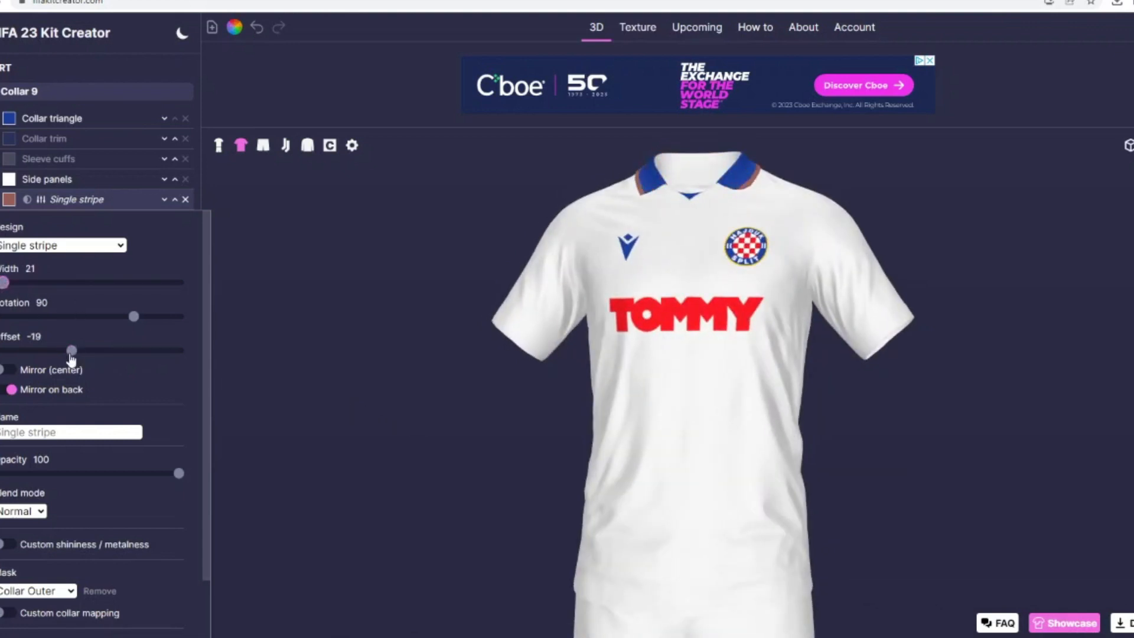
drag(71, 357, 68, 356)
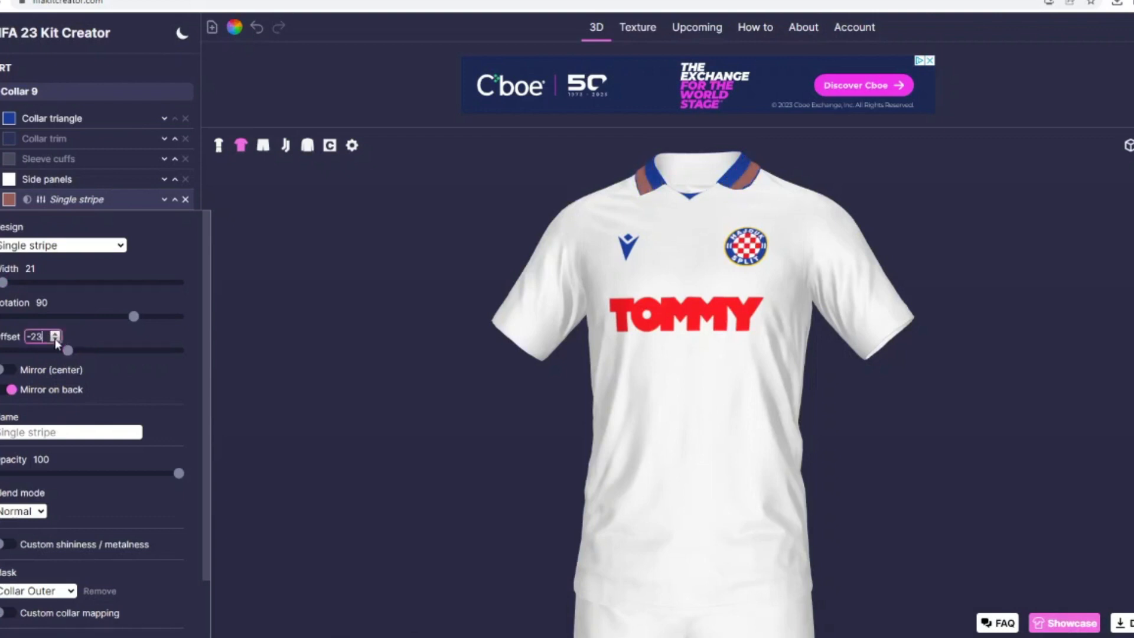
click(55, 340)
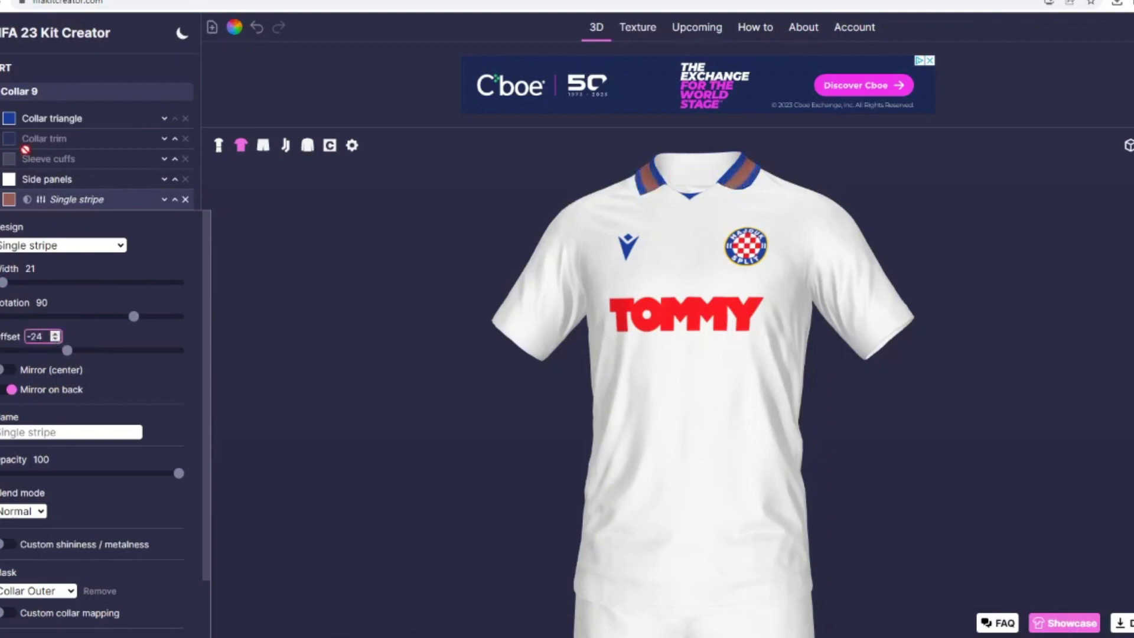
Step: Colour the Single stripe layer white
click(9, 199)
click(550, 268)
click(679, 404)
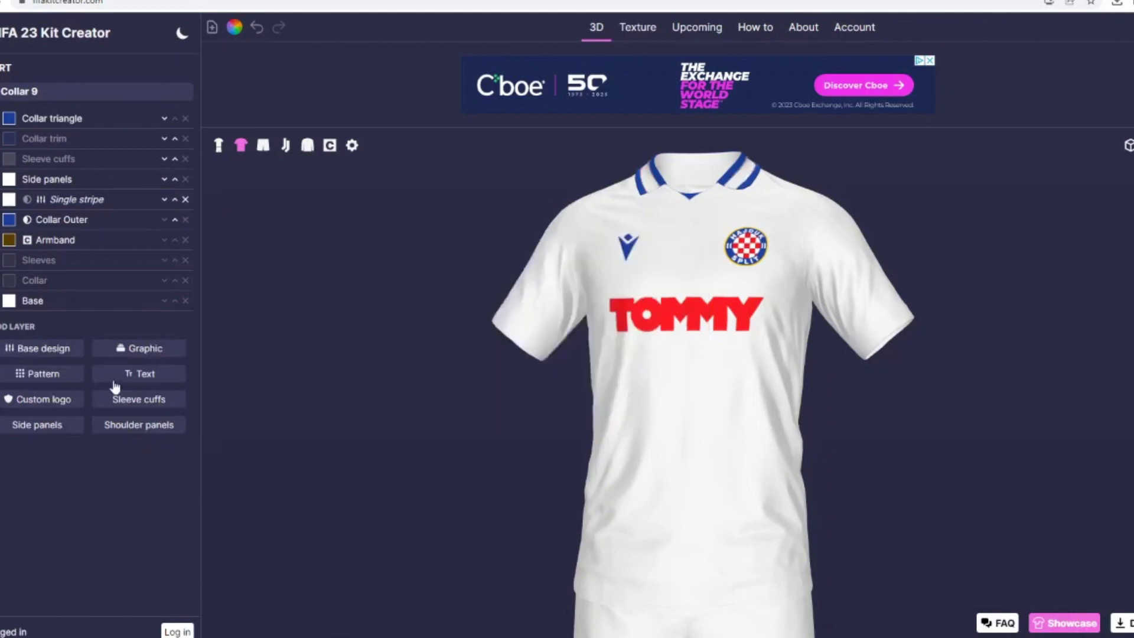
Step: Find checkers graphics, add Checkers 2 to the shirt and mask it with the Single stripe layer
click(145, 348)
double_click(195, 140)
text(chec)
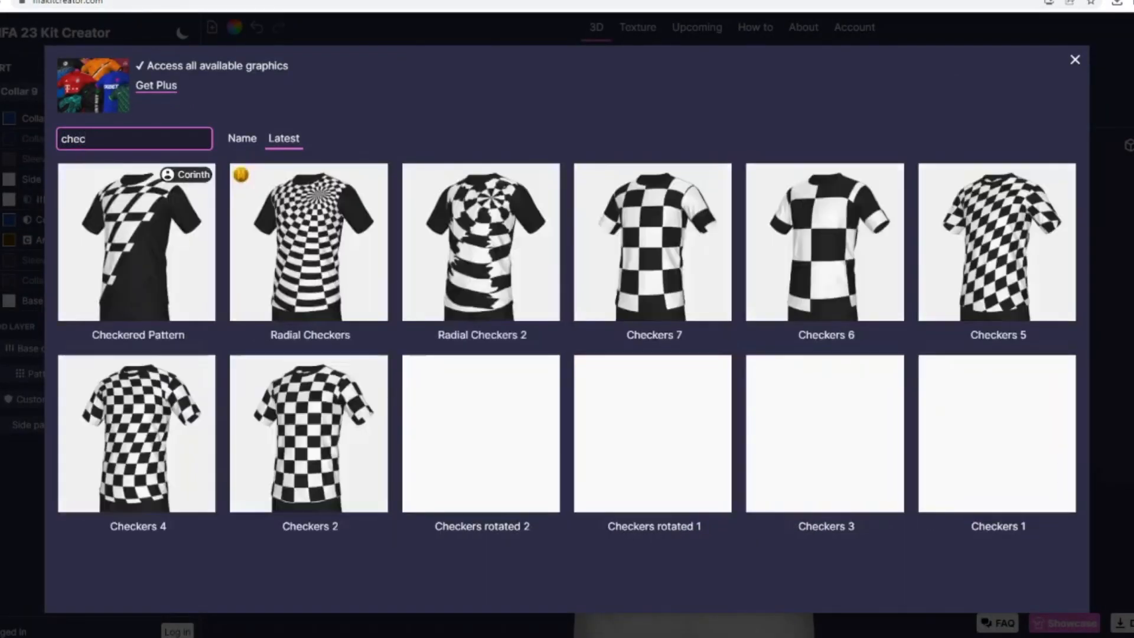
click(288, 412)
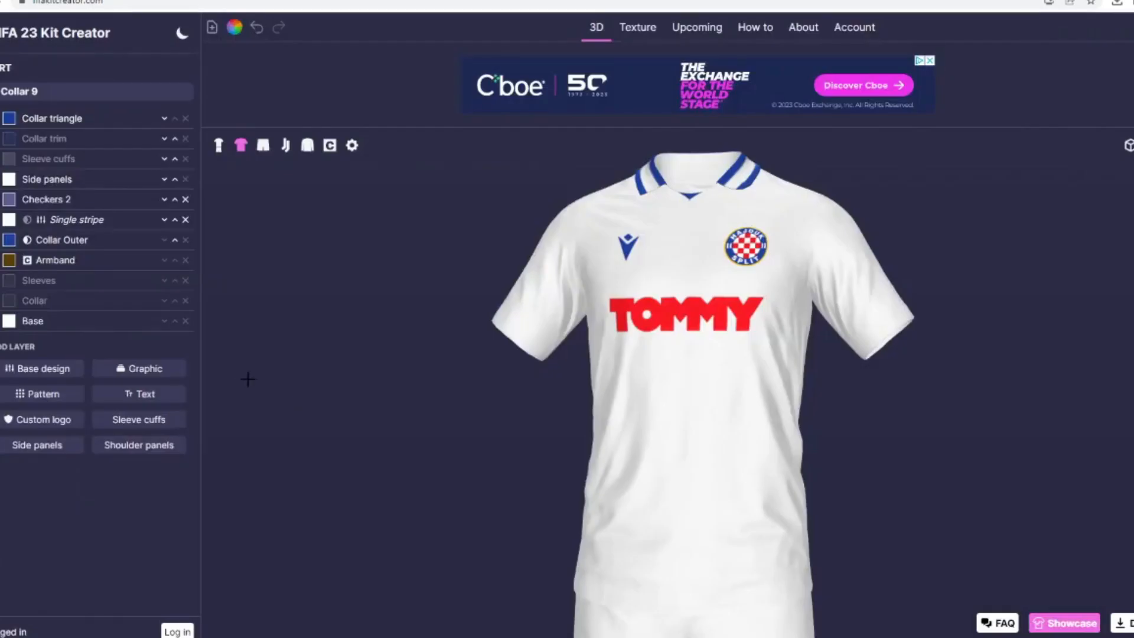
click(53, 199)
click(38, 452)
click(25, 537)
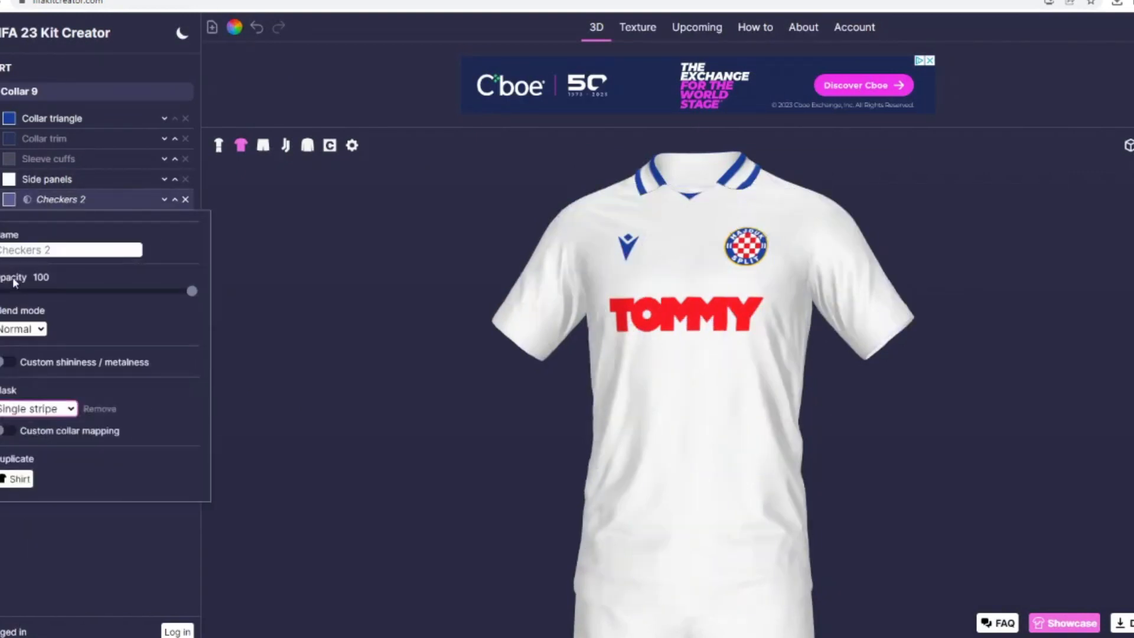
Step: Colour the Checkers 2 layer with the saved crest red (#ee161f)
drag(407, 397, 525, 424)
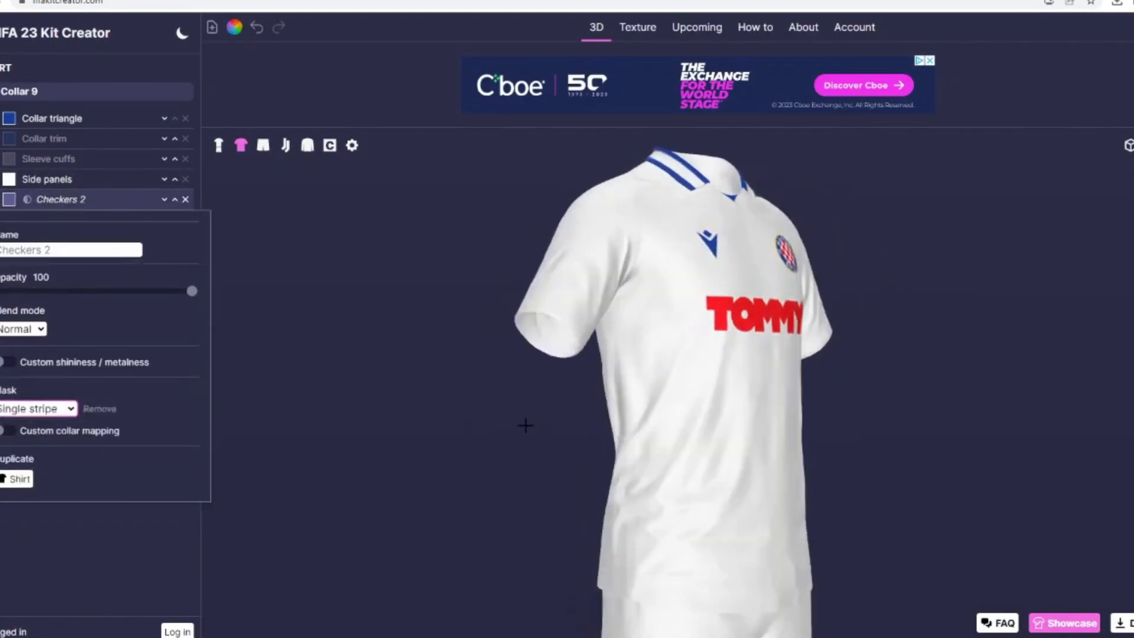
click(97, 205)
click(9, 199)
click(446, 368)
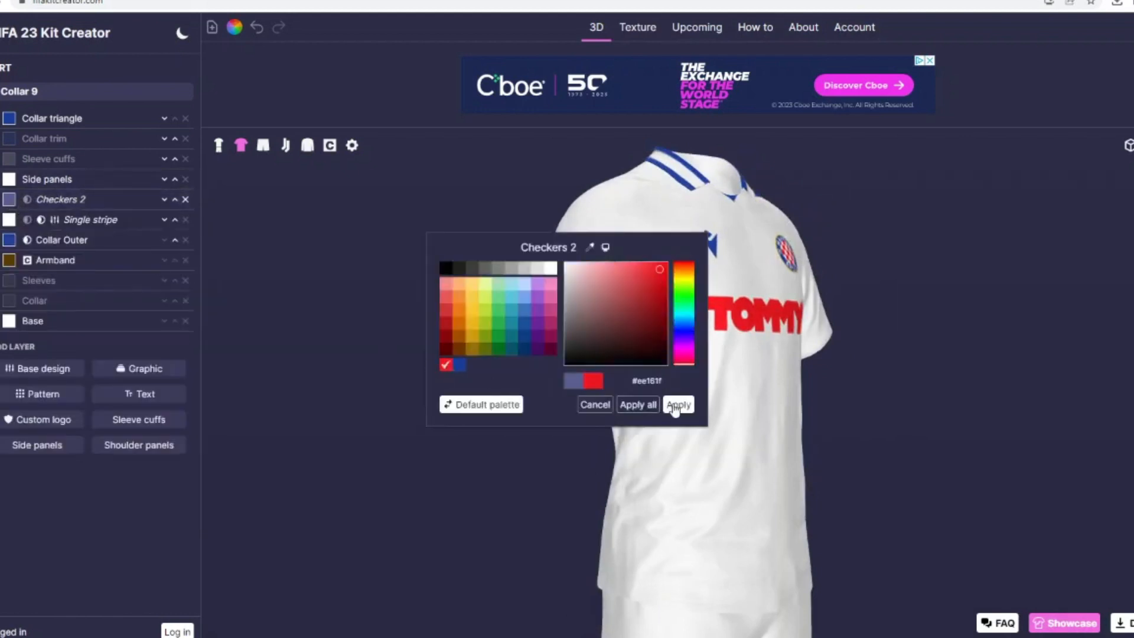
click(678, 404)
Step: Inspect the collar, delete the Checkers 2 layer and undo the deletion
click(71, 199)
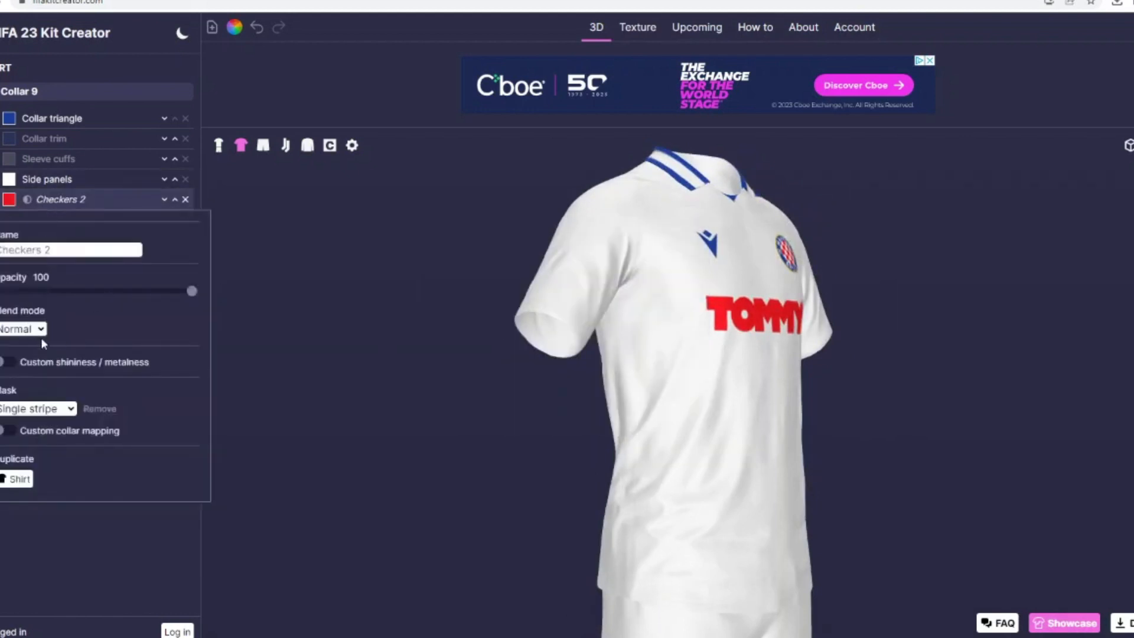
drag(293, 410, 478, 348)
click(186, 201)
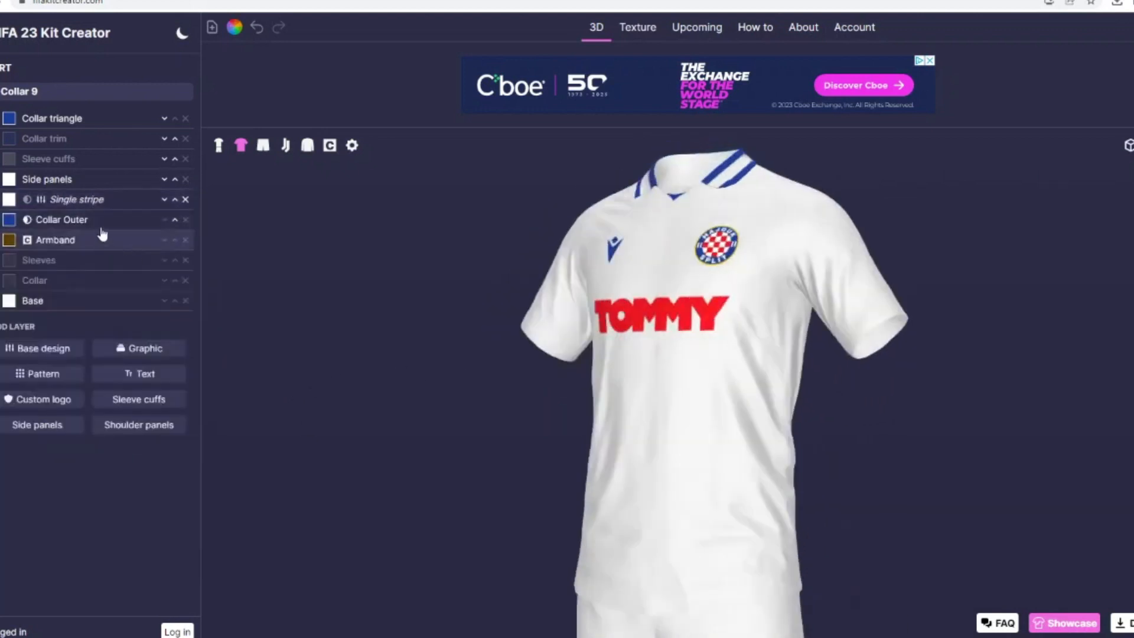
key(ctrl+z)
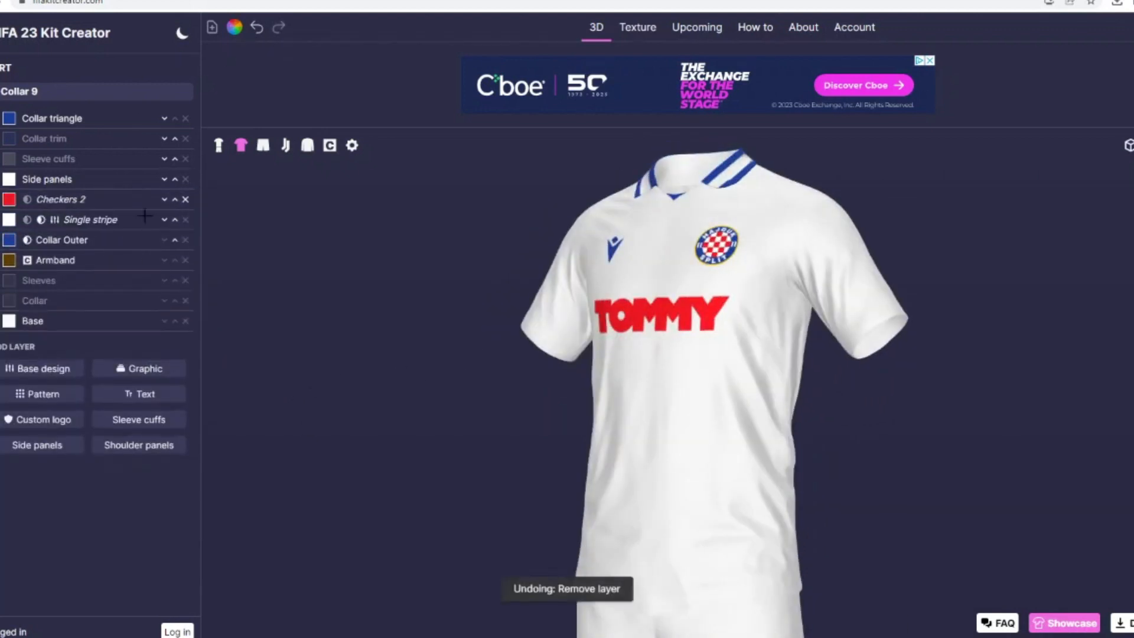
Step: Try moving the Checkers 2 layer above Side panels and Sleeve cuffs and masking it with Collar trim
click(175, 199)
click(175, 179)
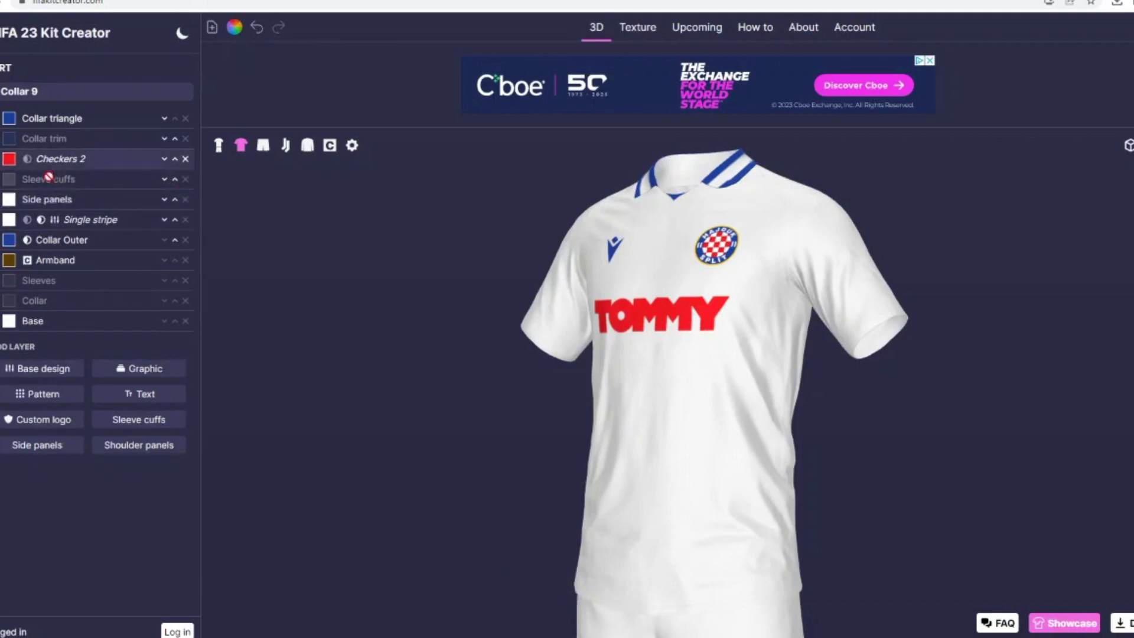
click(30, 165)
click(18, 368)
click(23, 492)
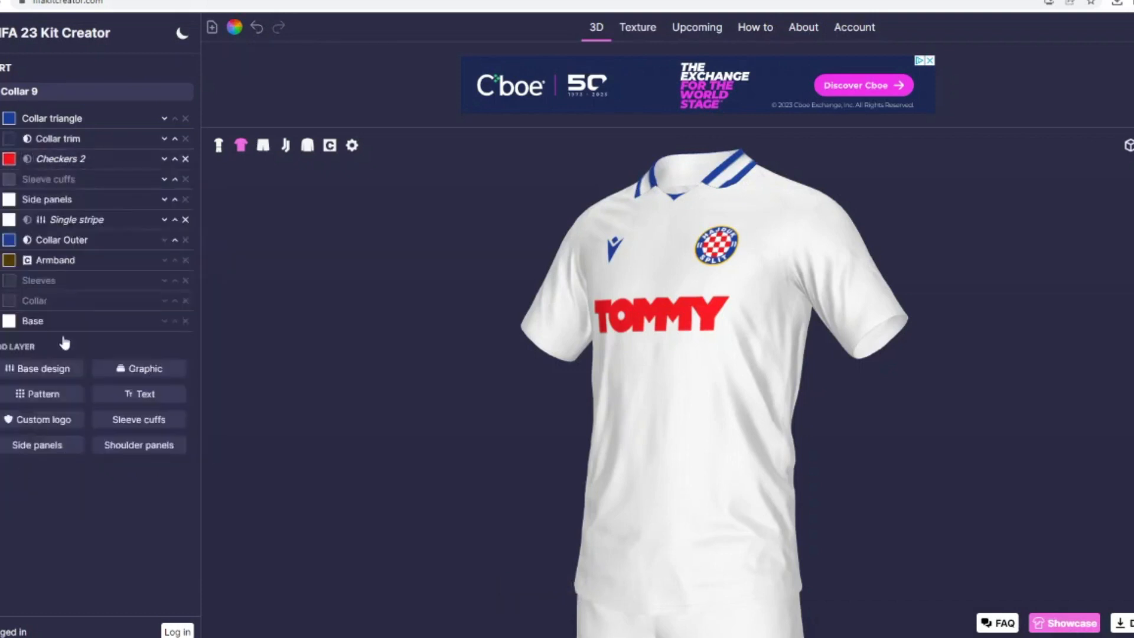
Step: Try a different mask on the Checkers 2 layer and delete the layer
click(59, 158)
click(36, 368)
click(20, 438)
drag(306, 478, 437, 464)
click(186, 159)
Step: Filter the patterns for "check" and add the plain Checkers pattern to the shirt
click(35, 373)
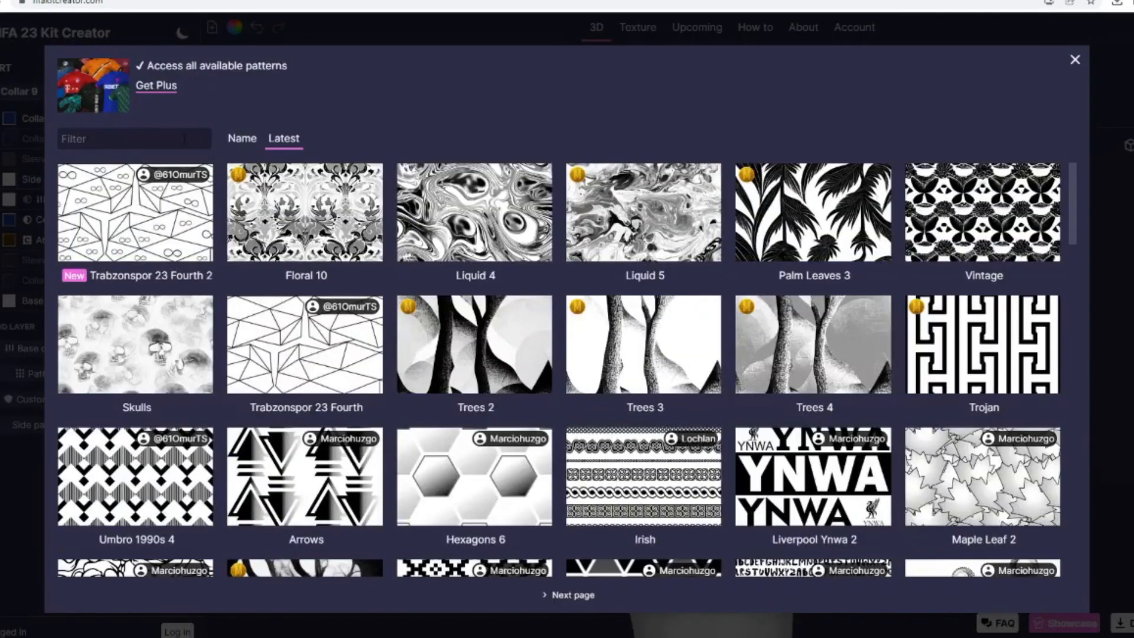
click(179, 139)
text(check)
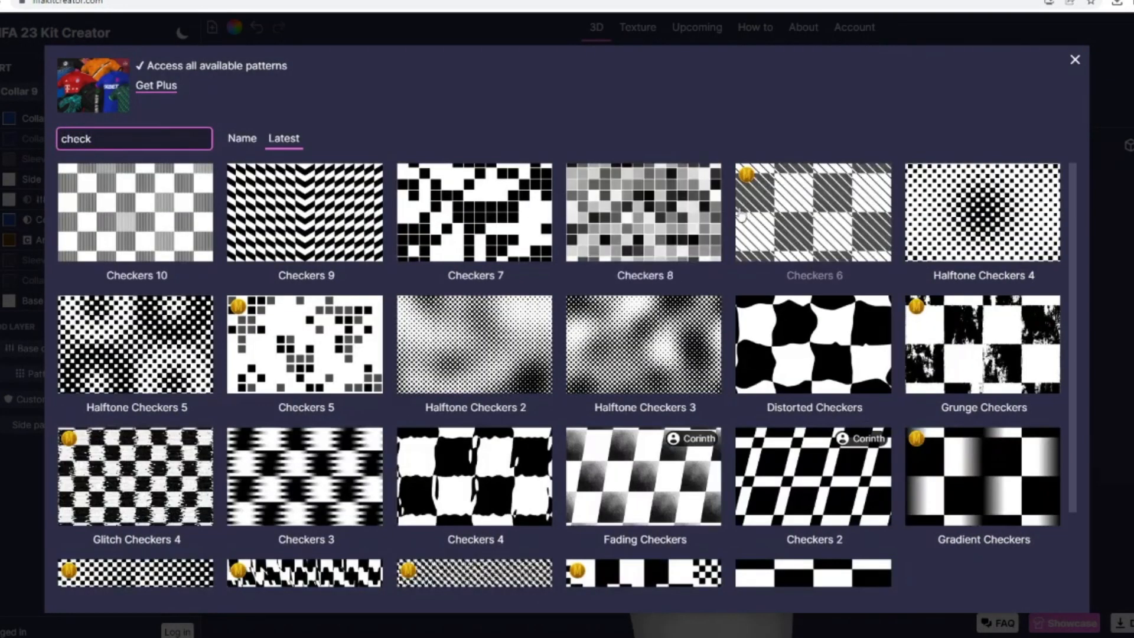
scroll(874, 504, down, 2)
click(875, 503)
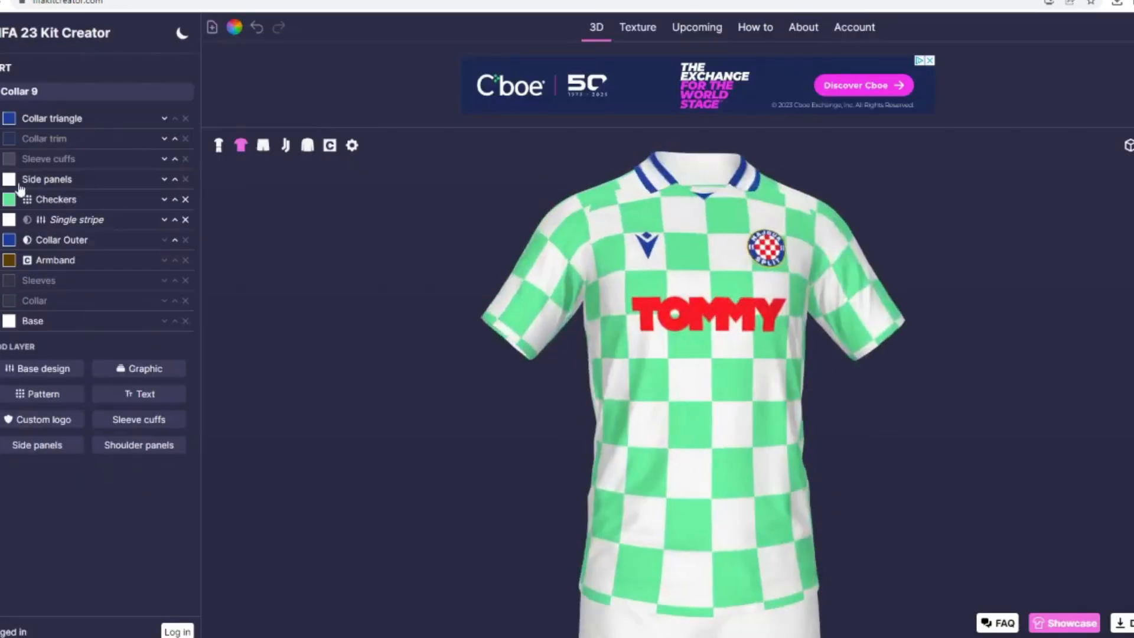
Step: Mask the Checkers pattern with the Single stripe layer after trying Collar Outer
click(53, 201)
scroll(31, 569, down, 2)
click(35, 536)
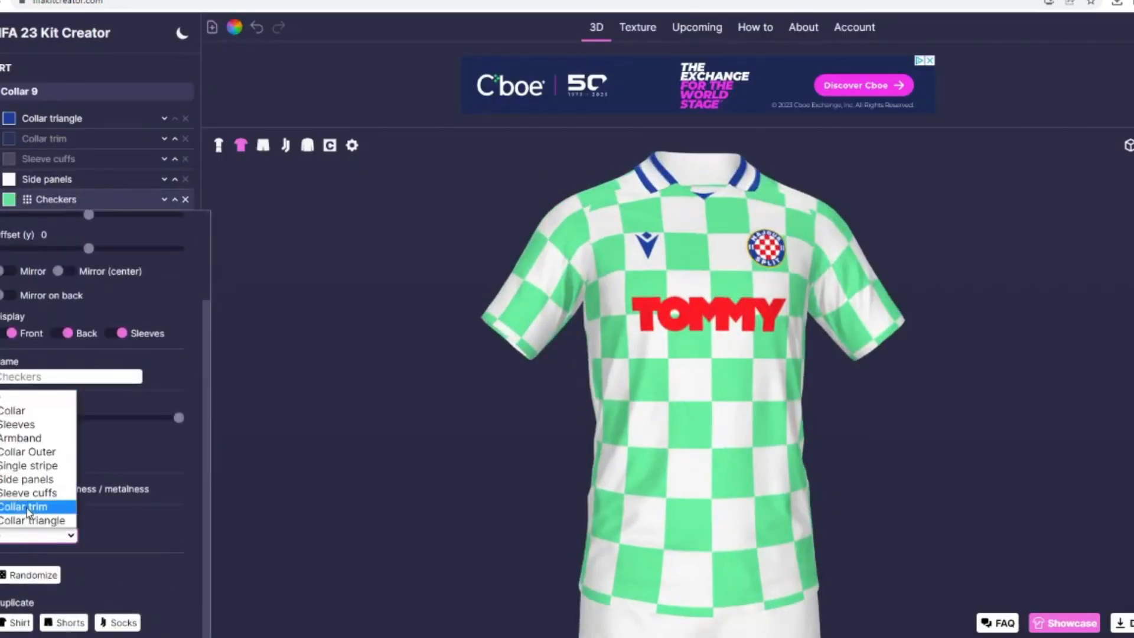
click(31, 452)
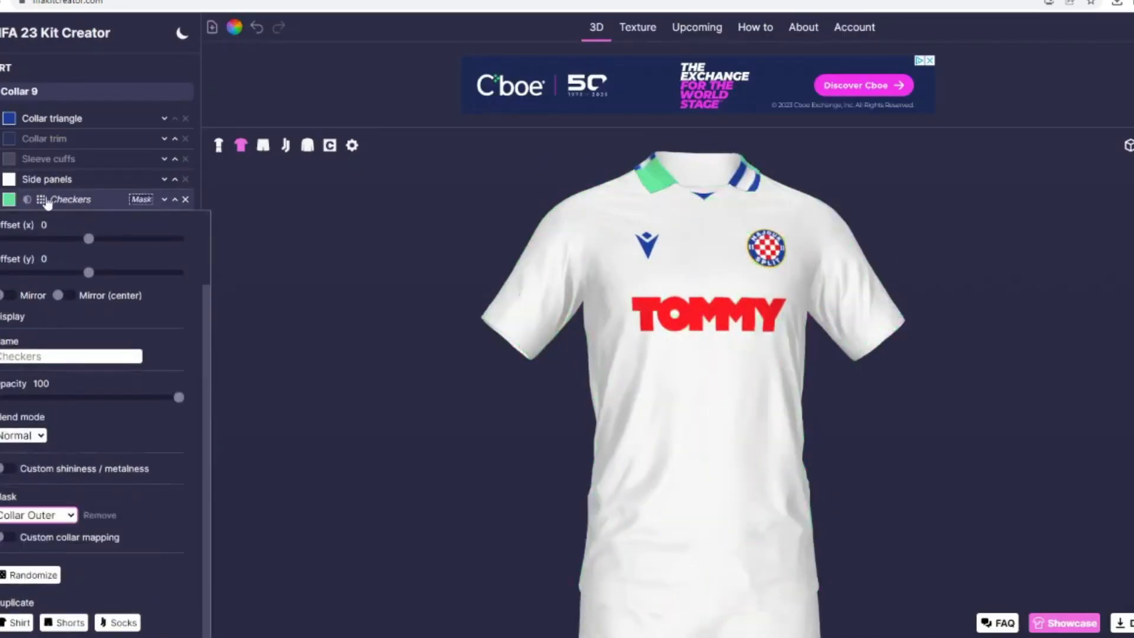
click(24, 518)
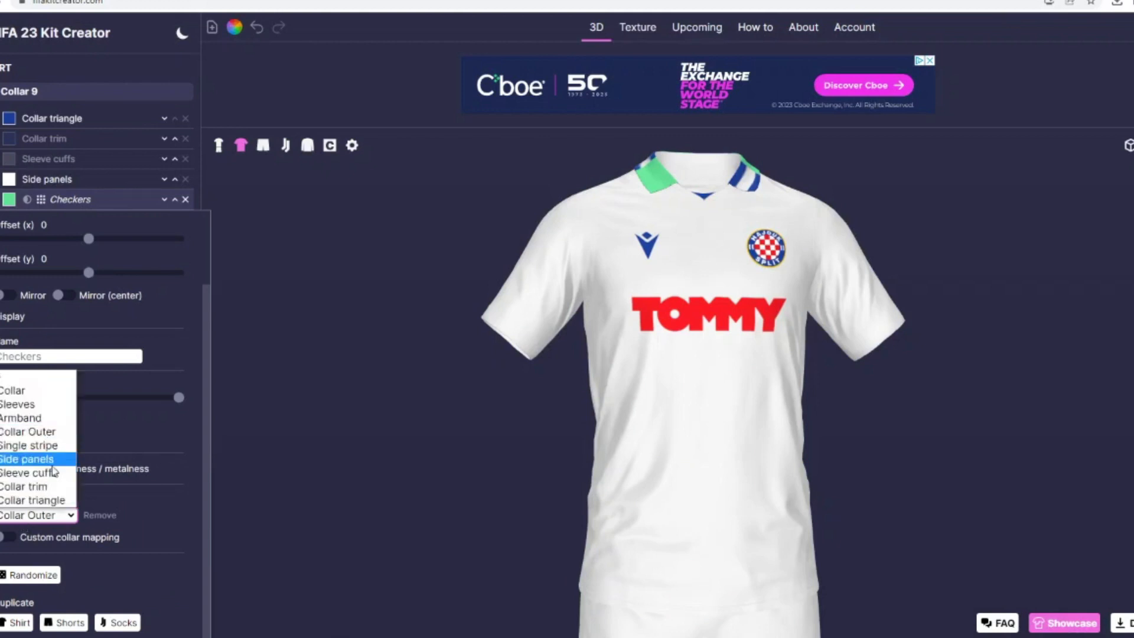
click(27, 445)
Step: Set the Checkers pattern's size to about 13 and colour it with the saved crest red (#ee161f)
scroll(94, 275, up, 2)
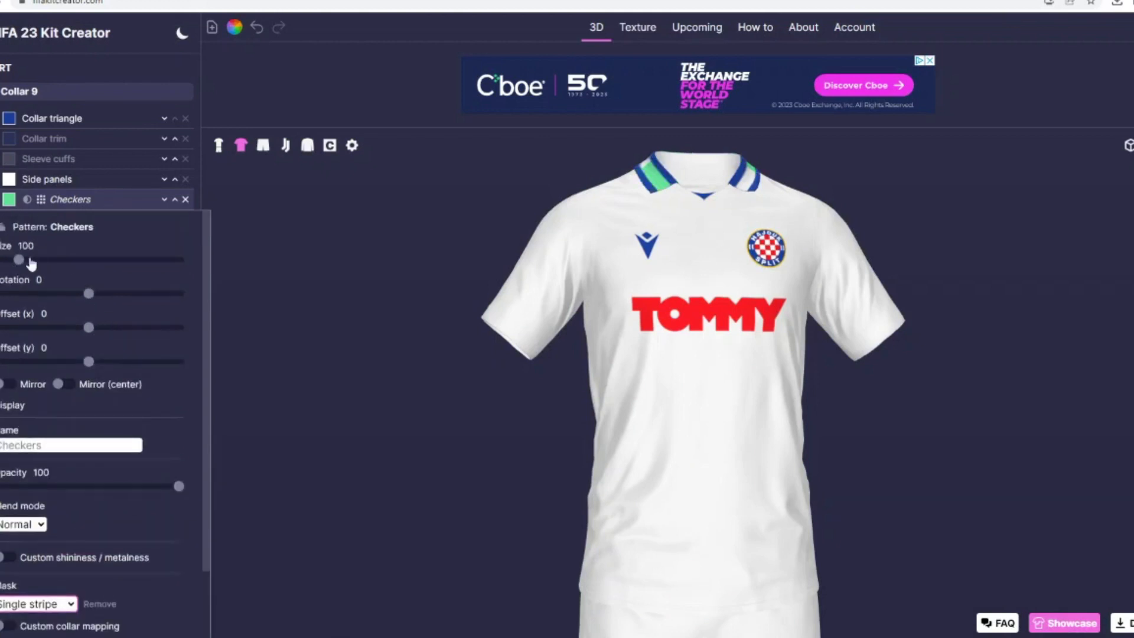
drag(31, 260, 8, 260)
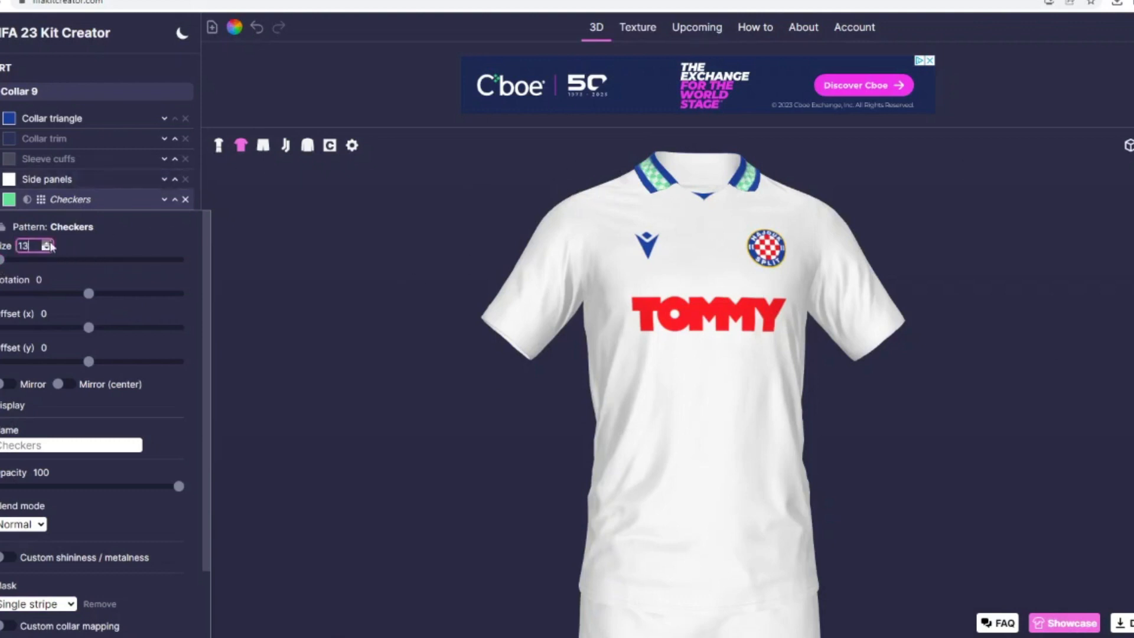
click(9, 200)
click(447, 365)
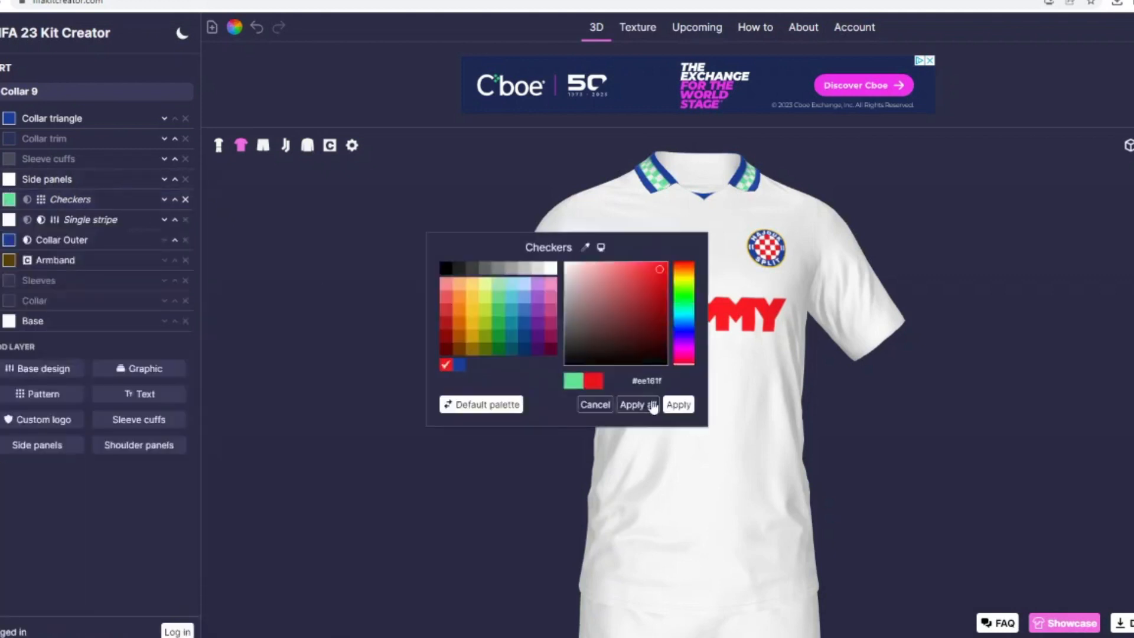
click(681, 407)
drag(648, 408, 558, 387)
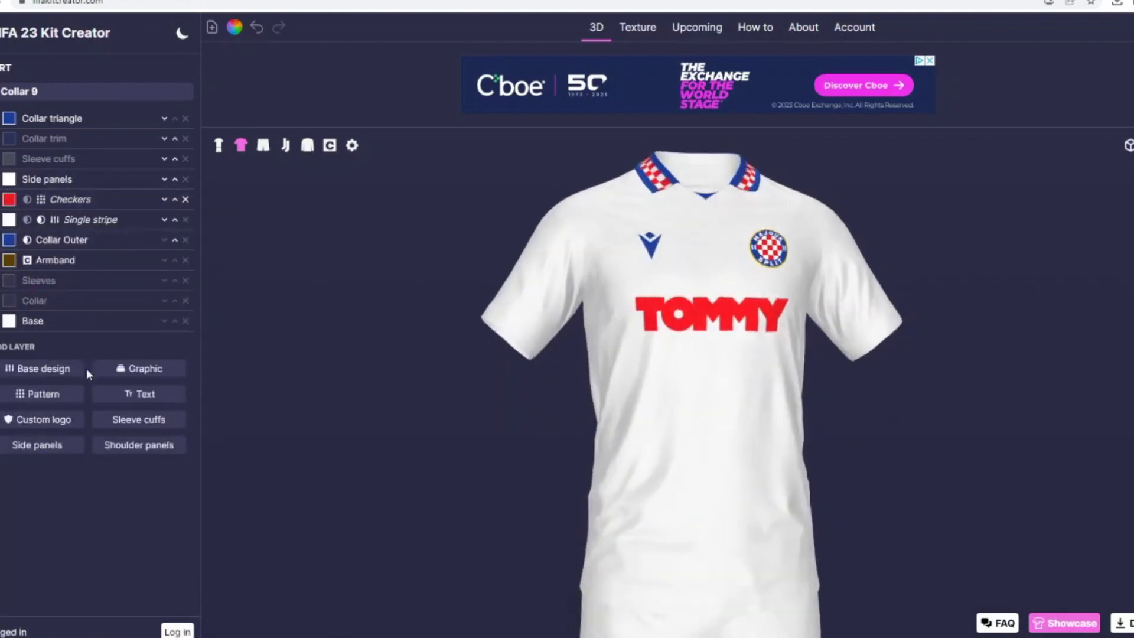
Step: Add a new Sleeve cuffs layer to the shirt and colour it with the saved crest blue
click(157, 421)
click(9, 118)
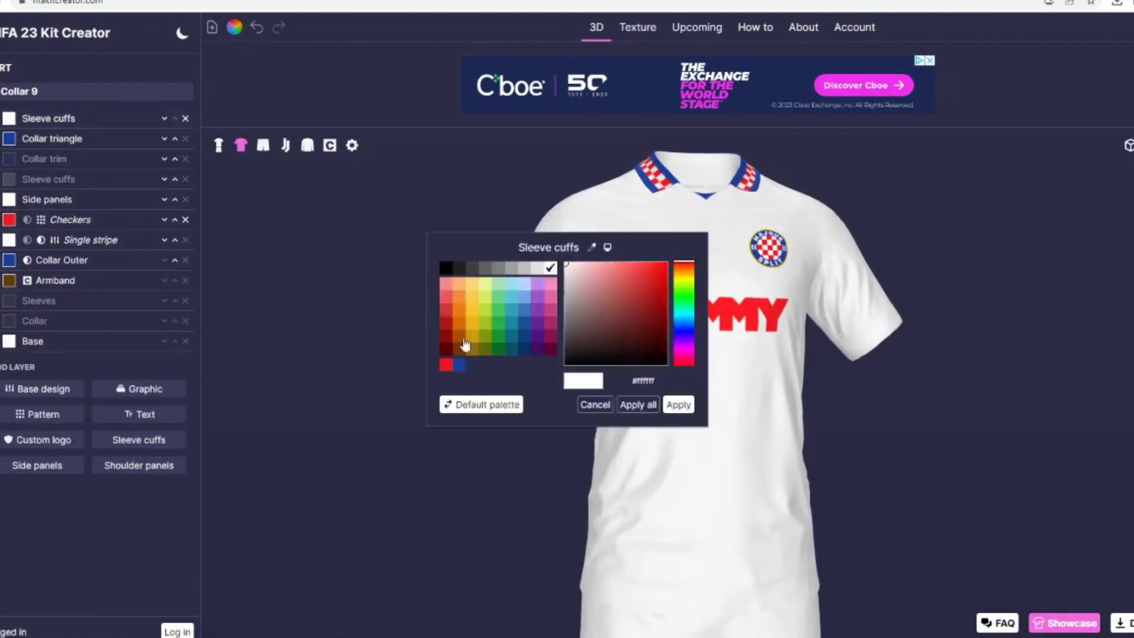
click(459, 365)
click(678, 405)
Step: Set the blue sleeve cuffs' width to 35
click(47, 118)
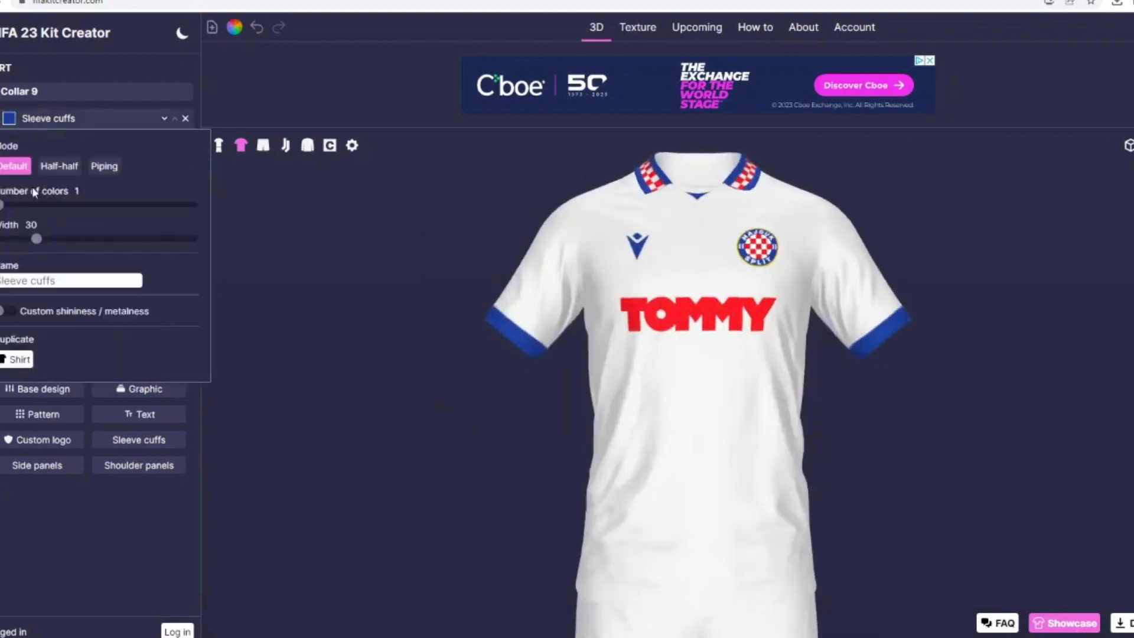
drag(37, 245, 47, 248)
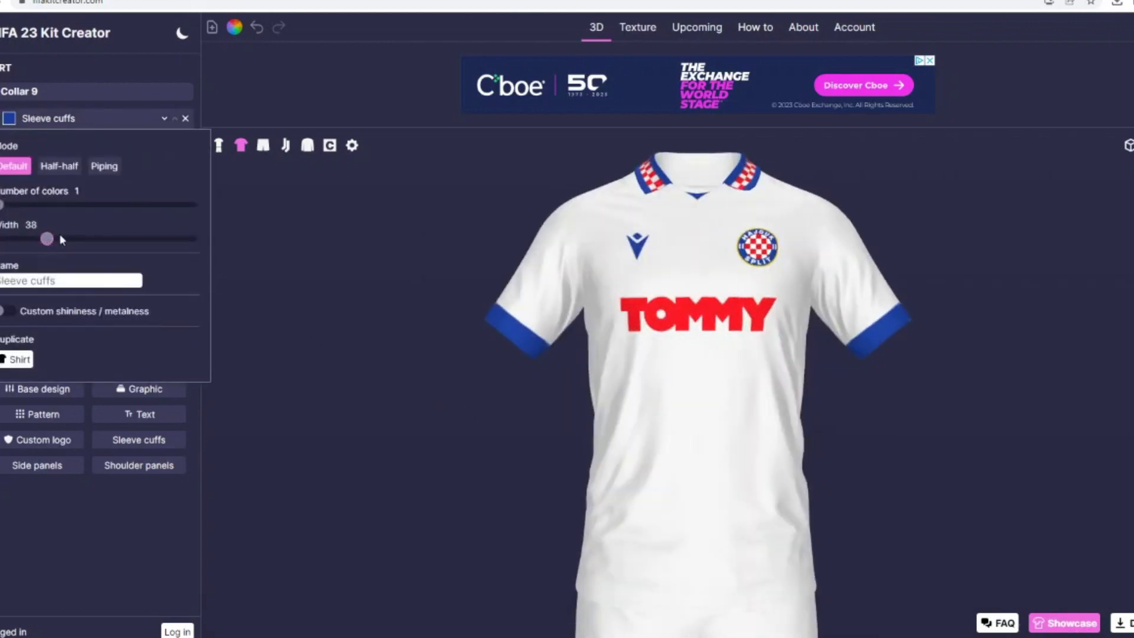
click(53, 228)
click(53, 228)
click(53, 228)
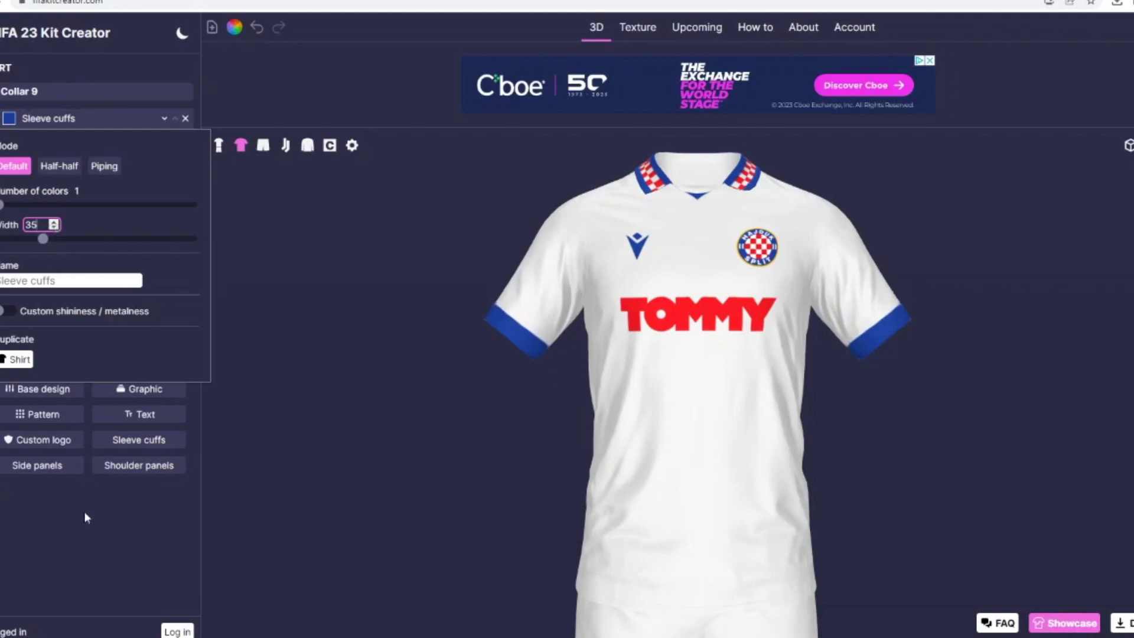
Step: Add a Single stripe base design with rotation 90 and move it above all other shirt layers
click(44, 389)
click(587, 213)
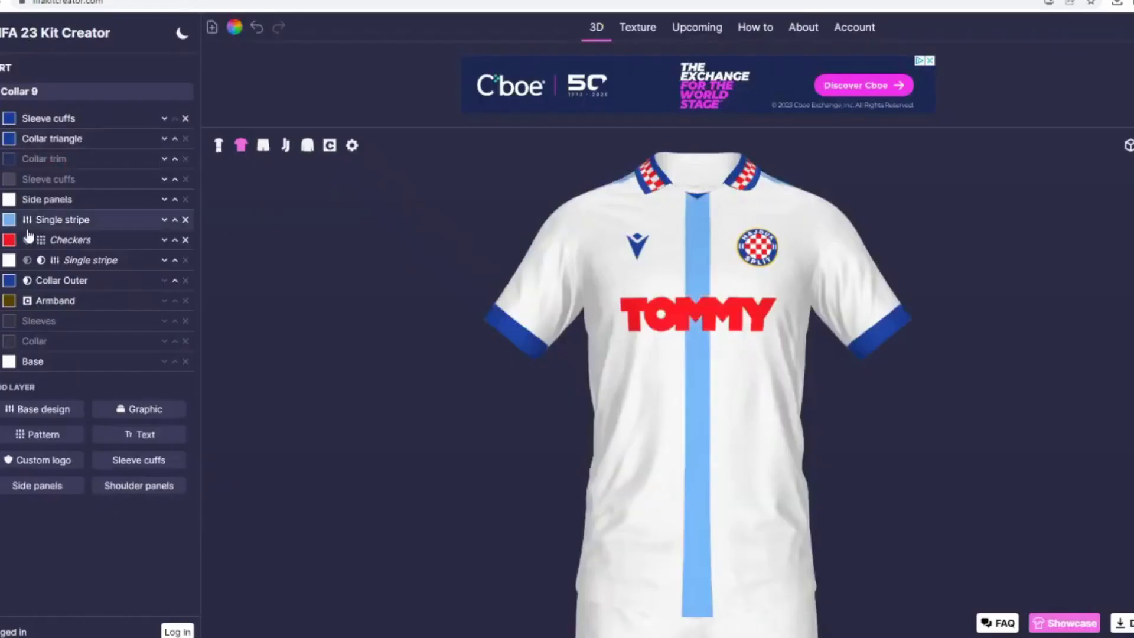
click(37, 222)
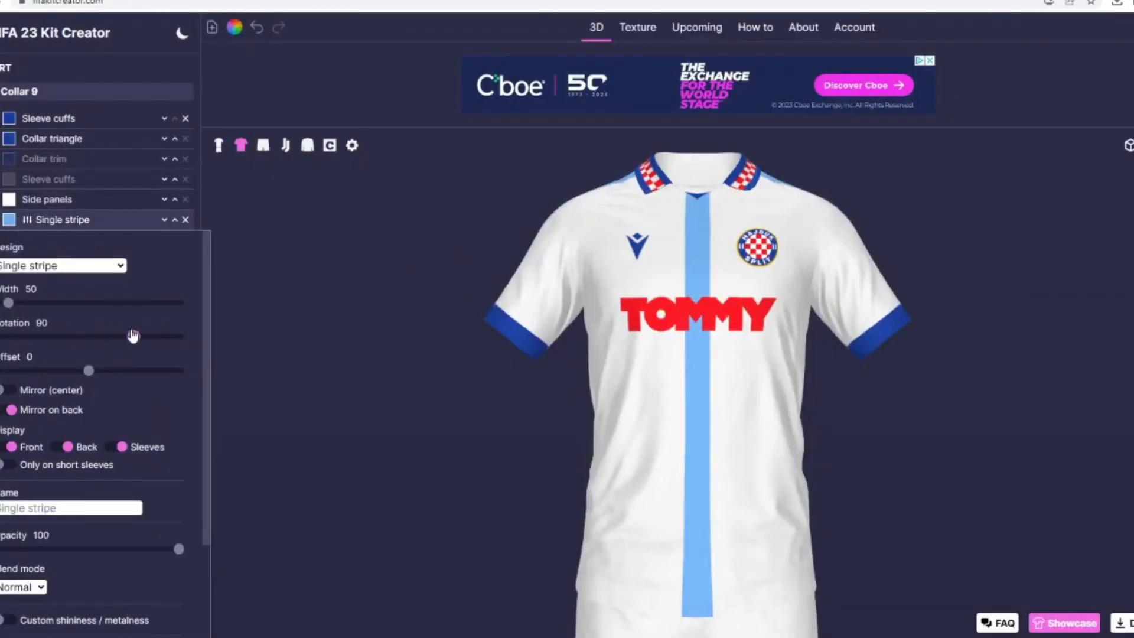
click(133, 336)
drag(105, 220, 53, 135)
click(45, 120)
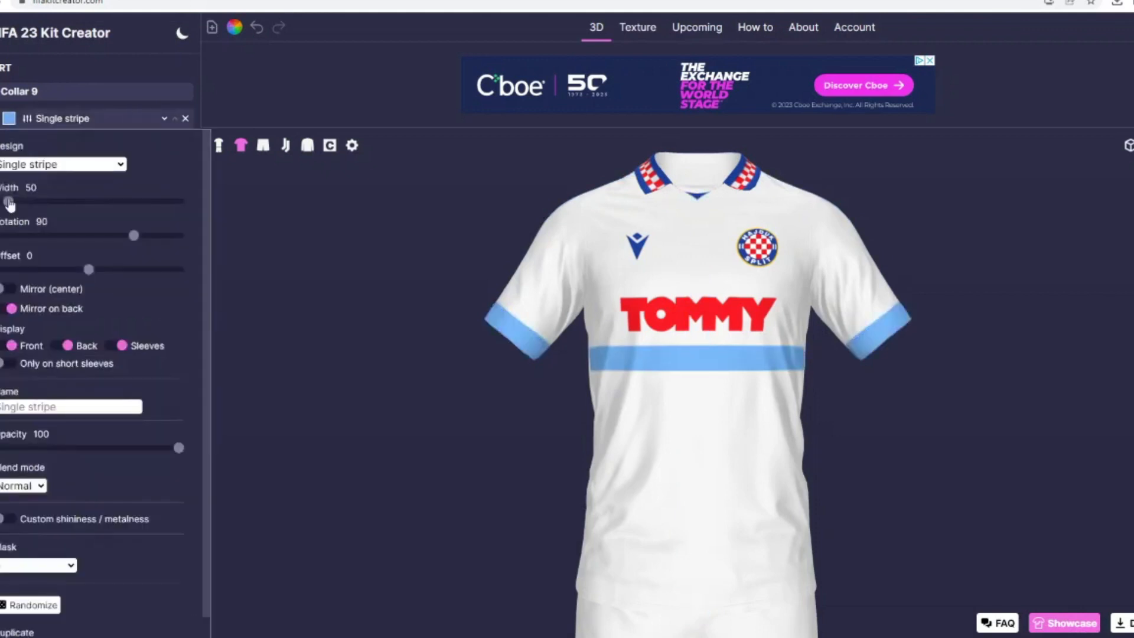
Step: Set the new Single stripe's width to 16 and its offset to -1 so it runs inside the cuffs
drag(6, 204, 3, 203)
click(53, 184)
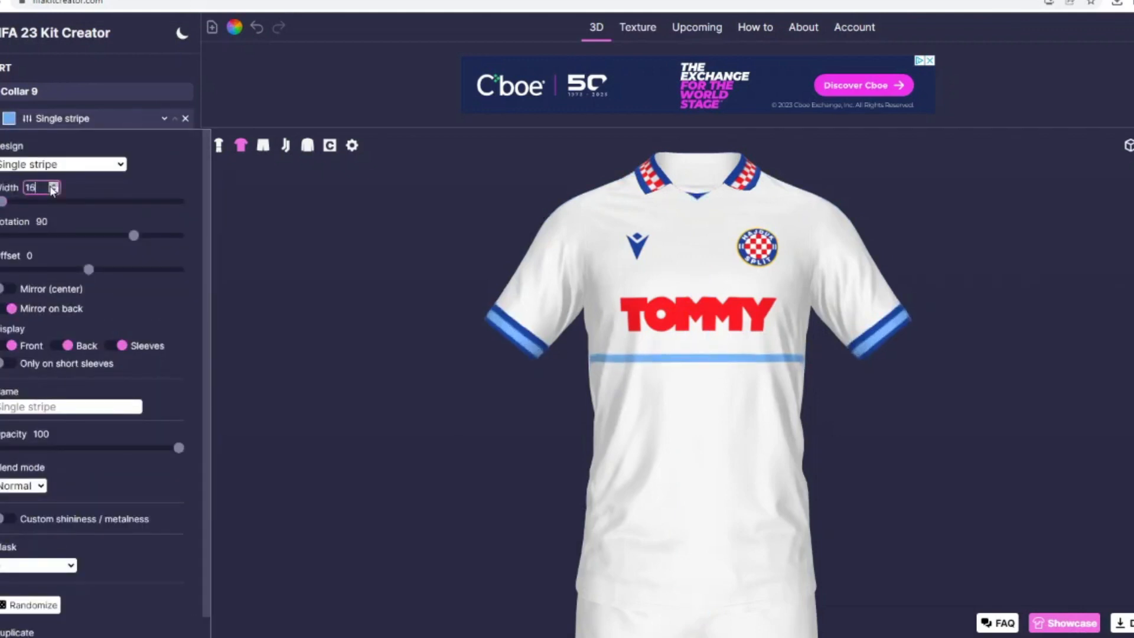
click(56, 258)
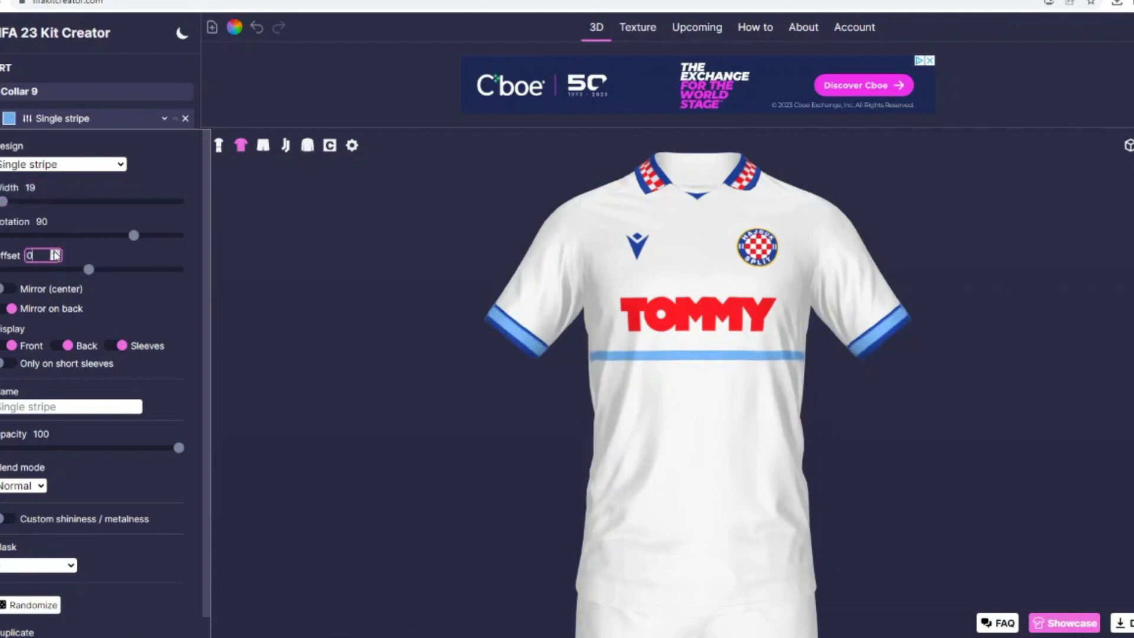
click(54, 190)
click(55, 191)
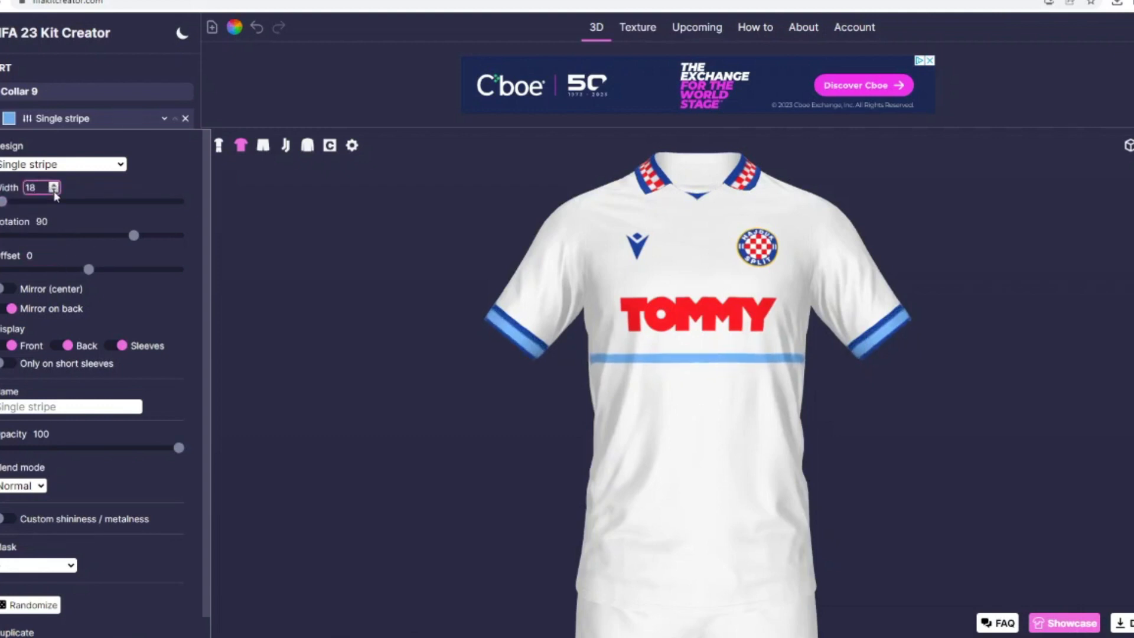
click(54, 190)
click(55, 258)
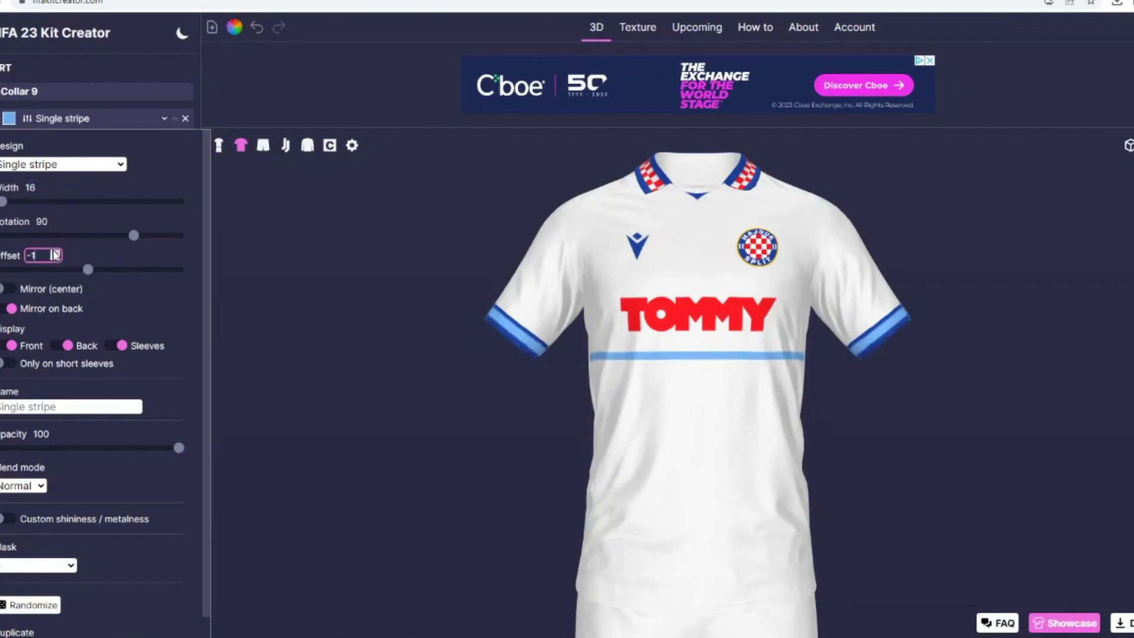
click(54, 253)
Step: Colour the uppermost Single stripe layer white and display it only on the sleeves
click(9, 118)
click(546, 261)
click(685, 404)
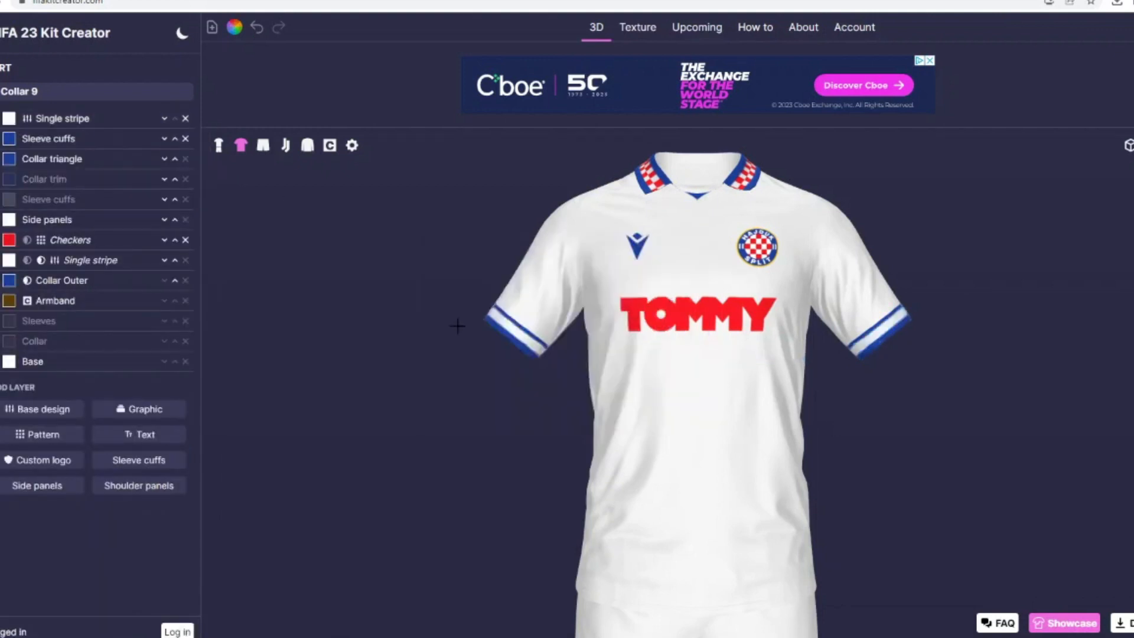
click(59, 118)
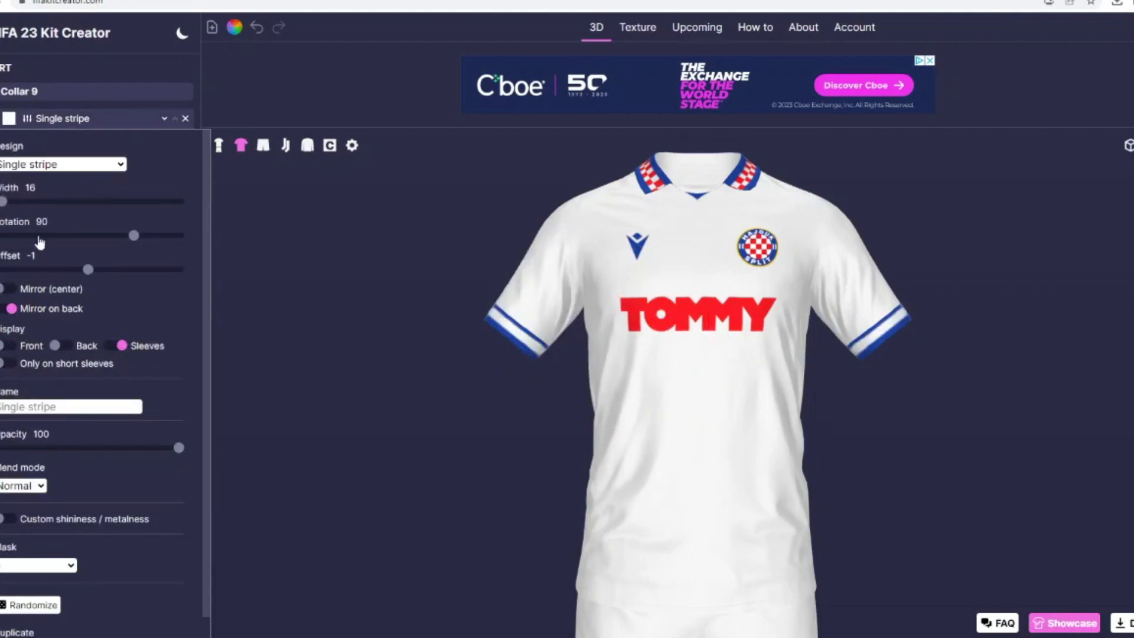
Step: Set the width of the blue Sleeve cuffs layer to 42
click(39, 121)
click(32, 140)
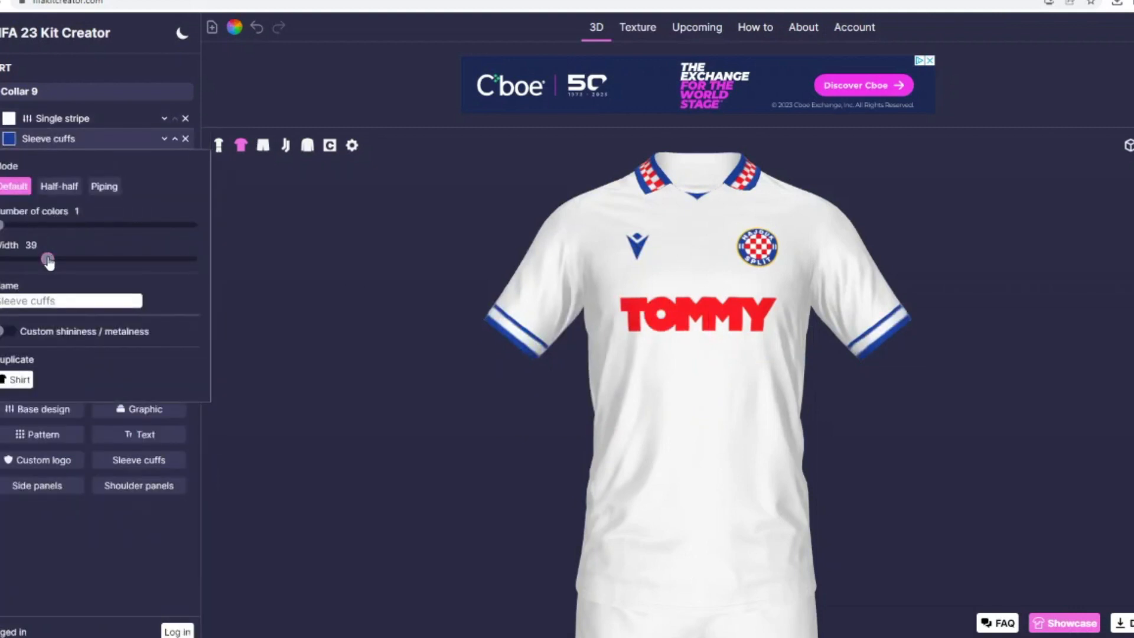
click(54, 243)
click(54, 242)
click(54, 243)
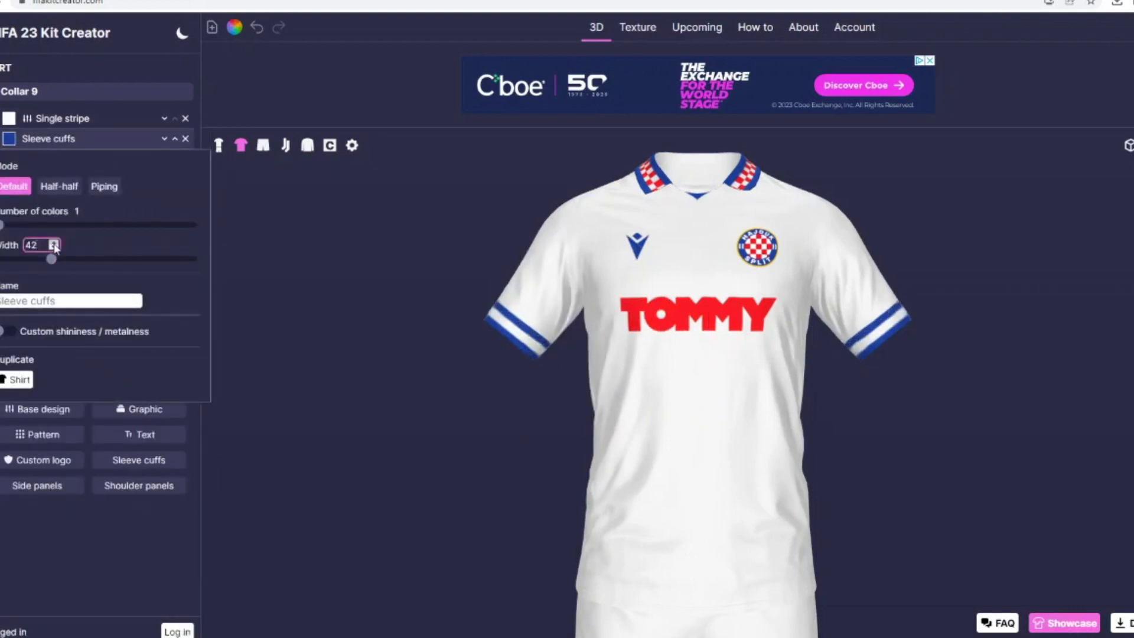
Step: Add another Checkers pattern to the shirt and move it to the top of the layer order
click(42, 437)
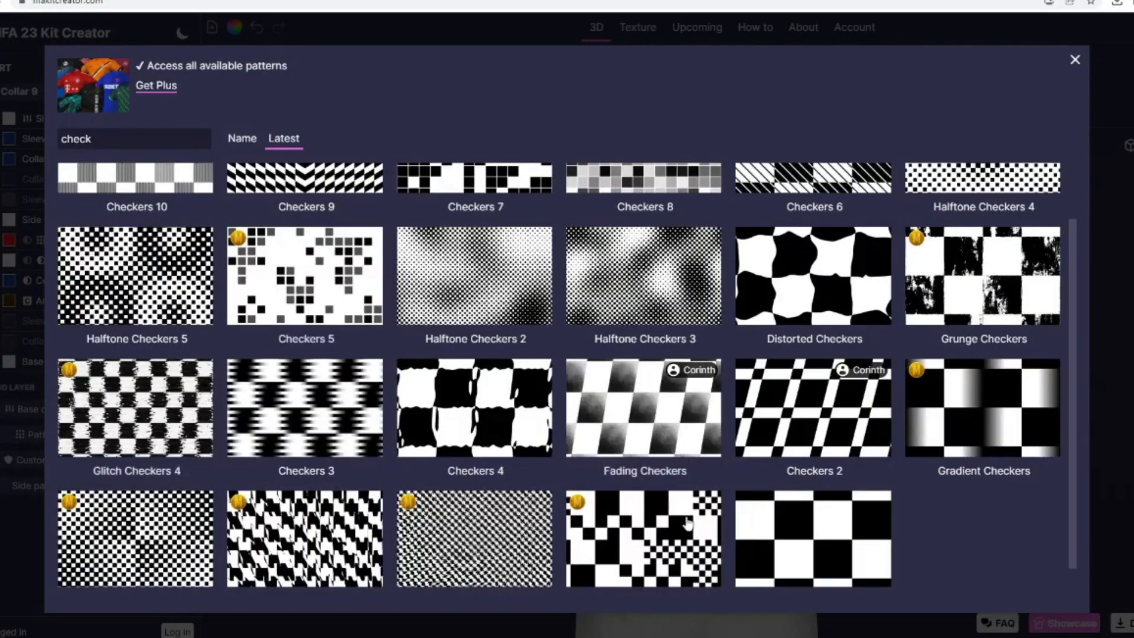
click(839, 559)
click(175, 239)
click(175, 219)
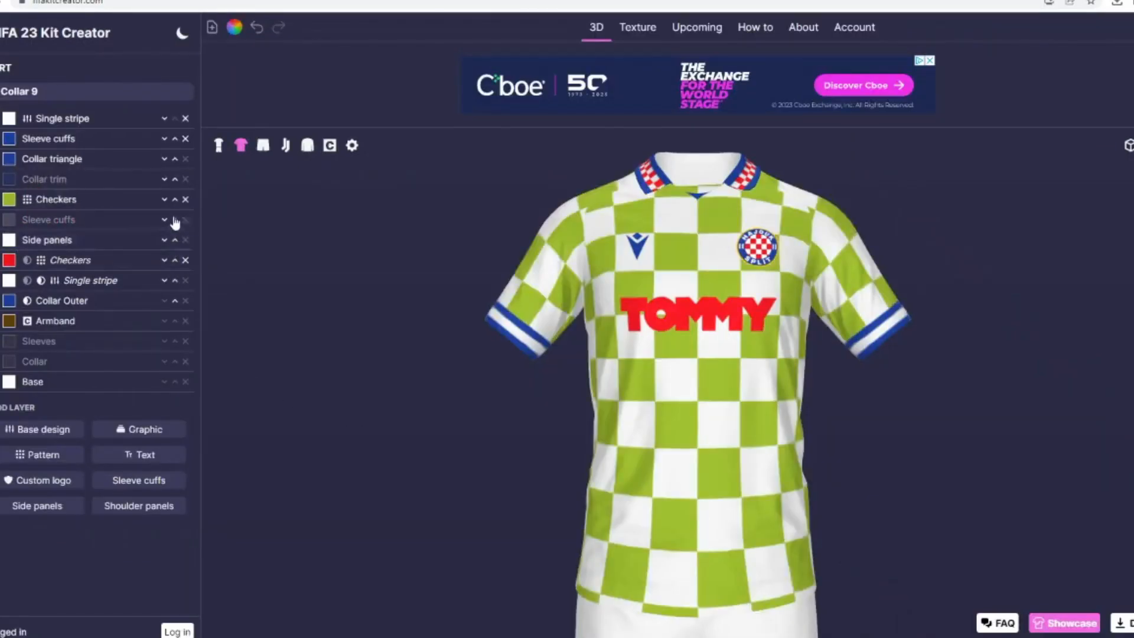
click(175, 199)
click(175, 179)
click(175, 159)
click(174, 138)
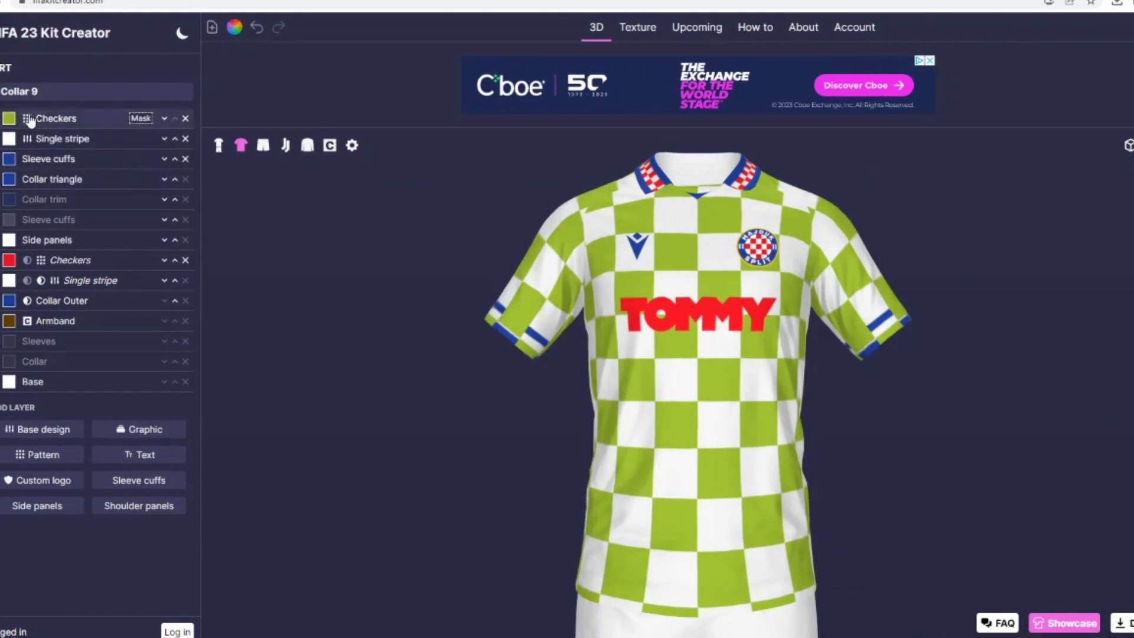
Step: Mask the new Checkers pattern with the white Single stripe layer on the sleeve cuffs
click(165, 118)
scroll(35, 524, down, 1)
click(35, 529)
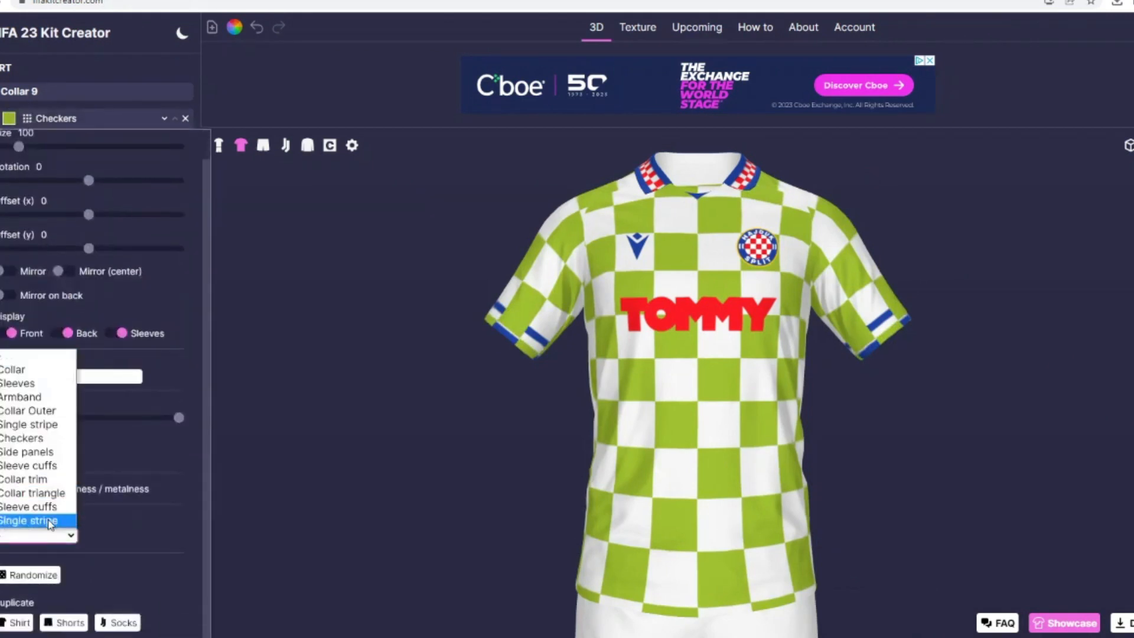
click(50, 523)
Step: Set the size of the sleeve cuffs' Checkers pattern to 14
drag(19, 147, 3, 152)
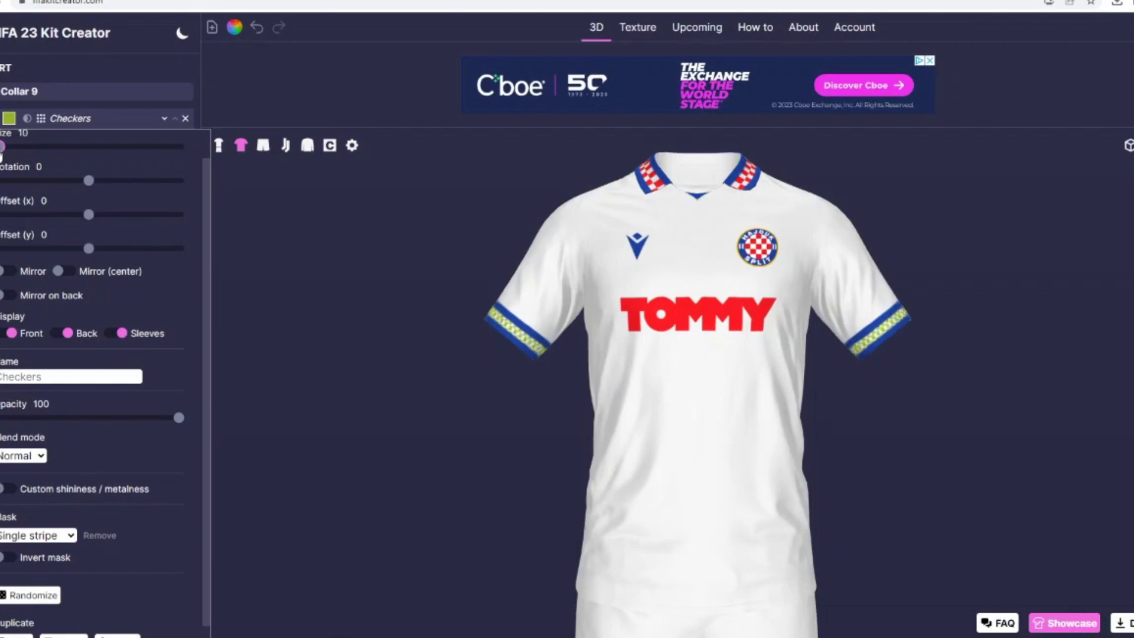
click(46, 132)
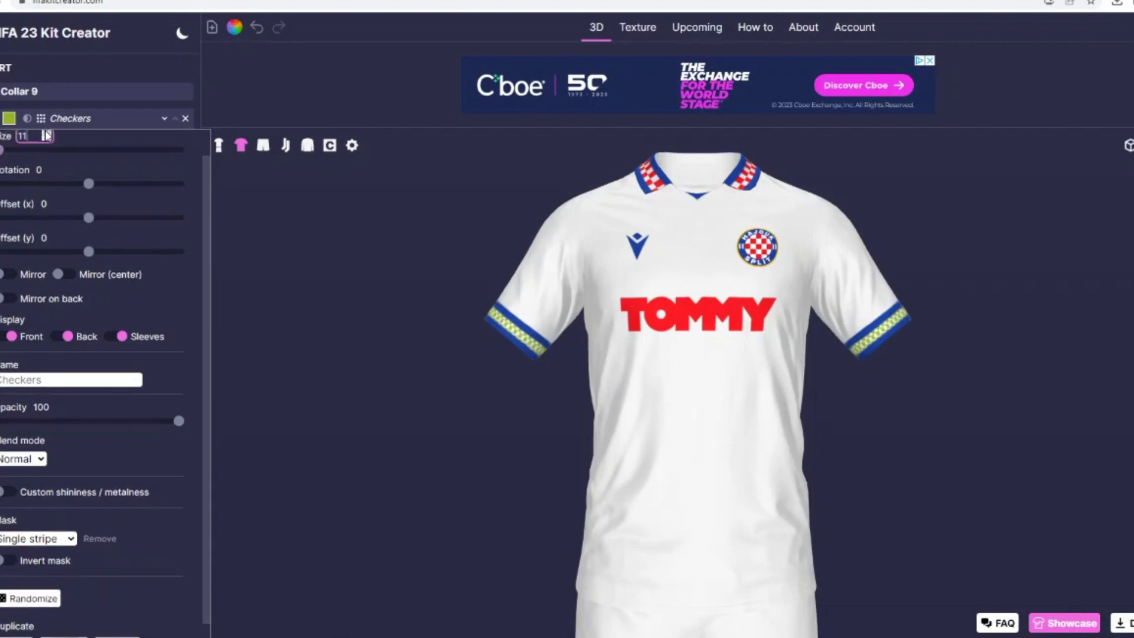
click(46, 133)
click(46, 133)
click(46, 132)
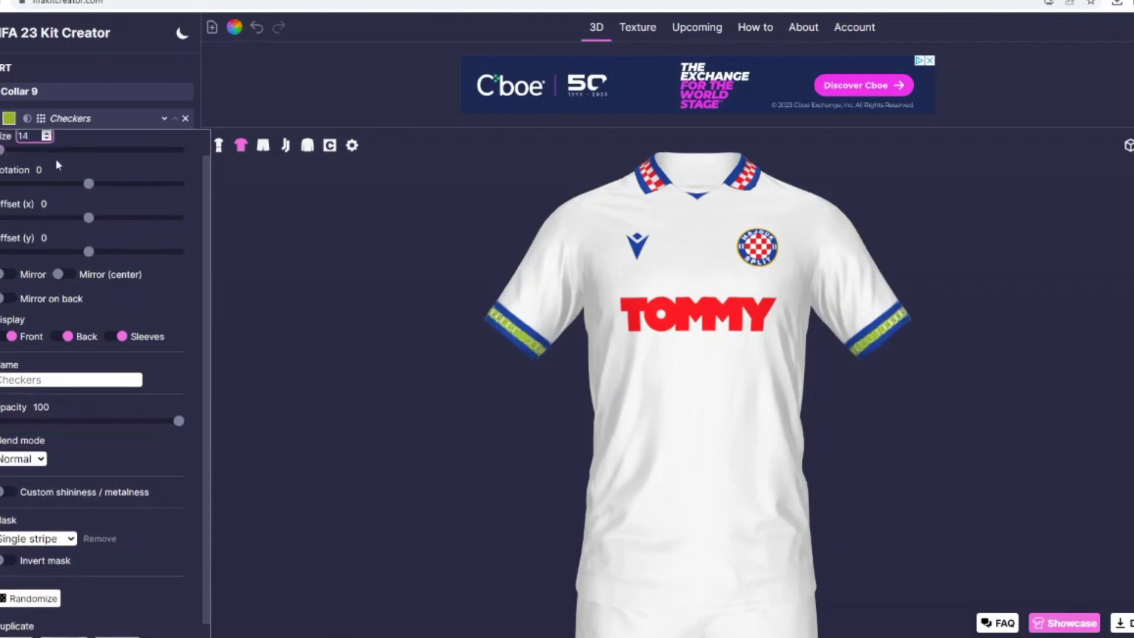
click(70, 207)
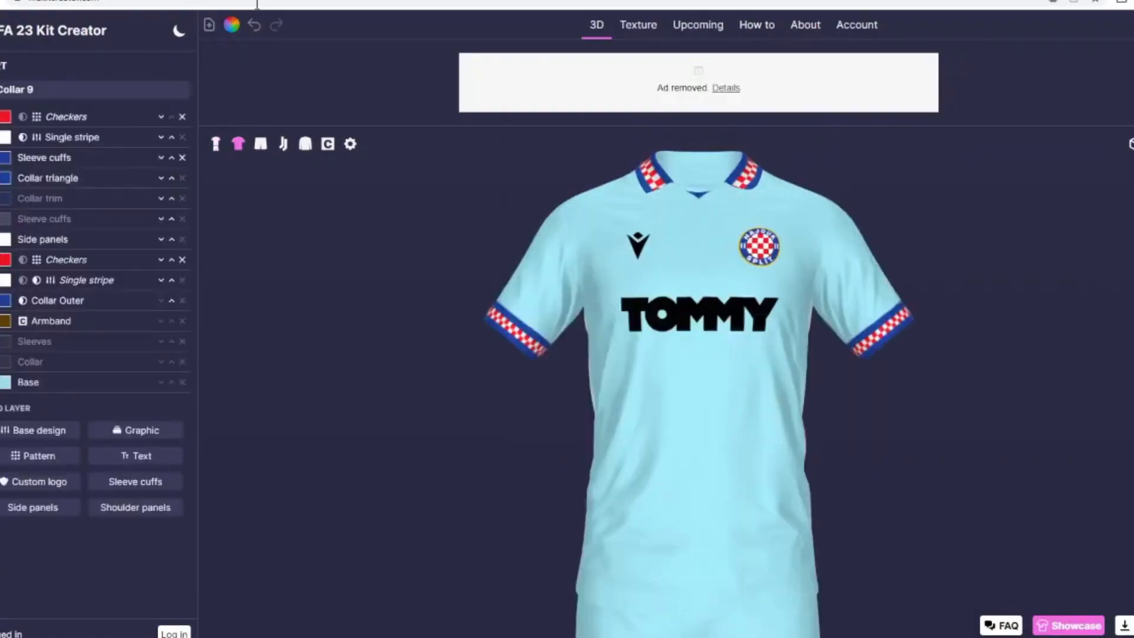
Step: Quick-recolor the kit, replacing black with white and light blue with the saved crest blue
click(209, 24)
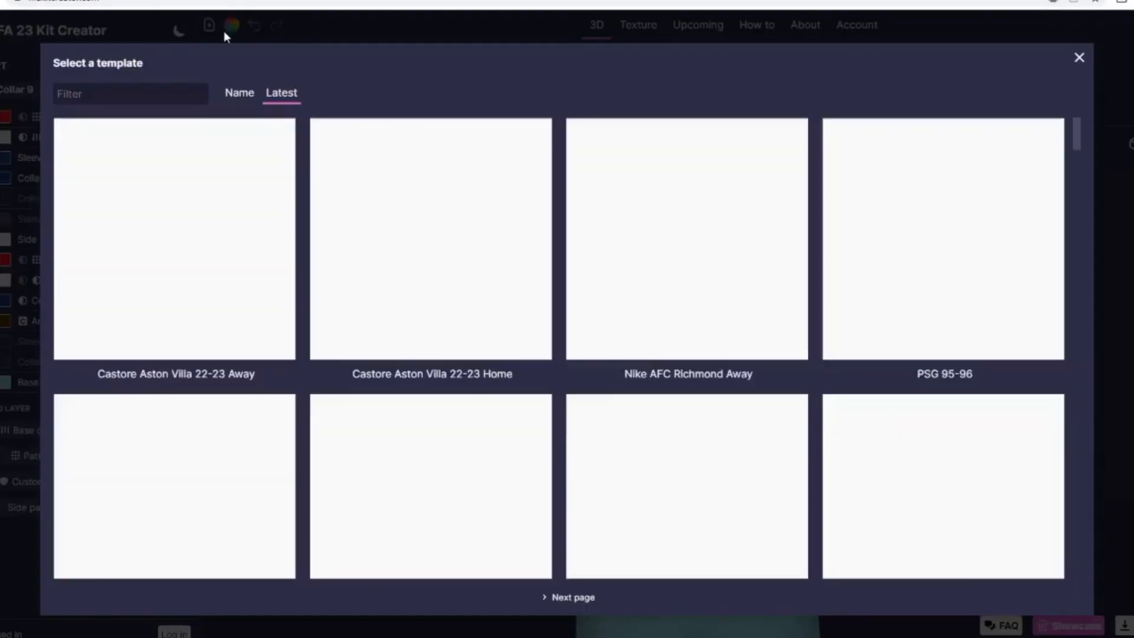
click(1080, 58)
click(232, 25)
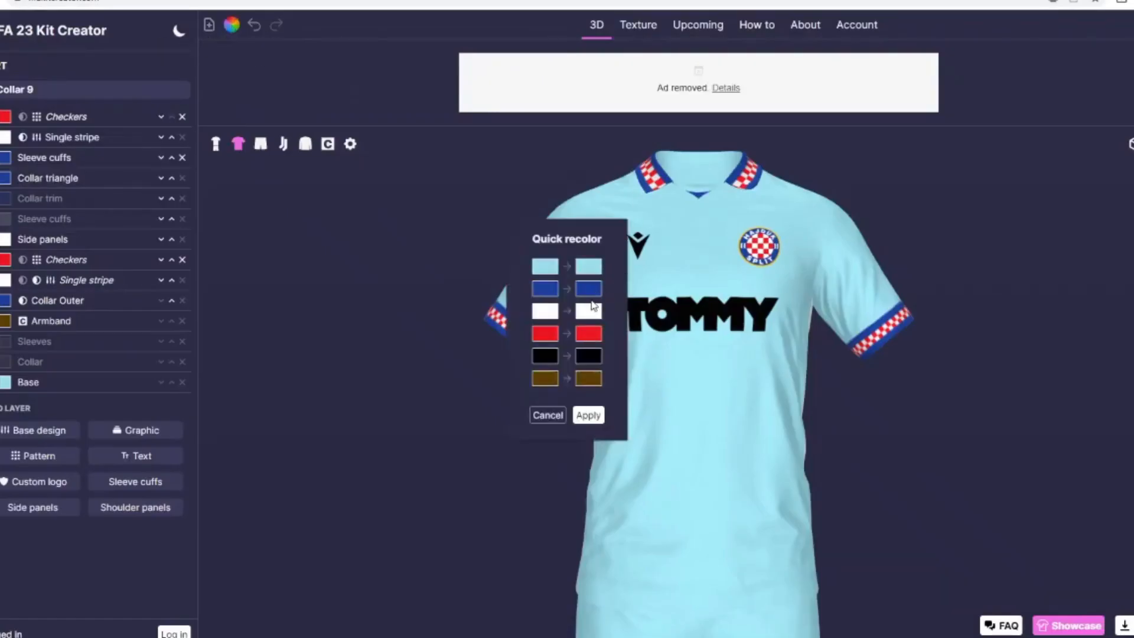
click(591, 289)
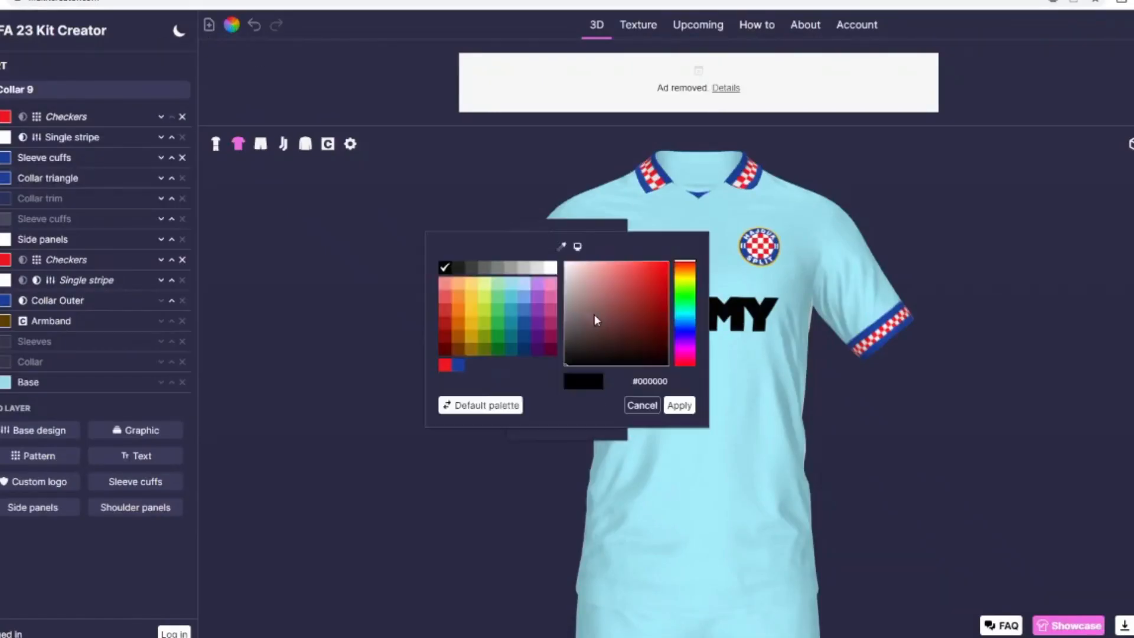
click(555, 269)
click(677, 406)
click(570, 305)
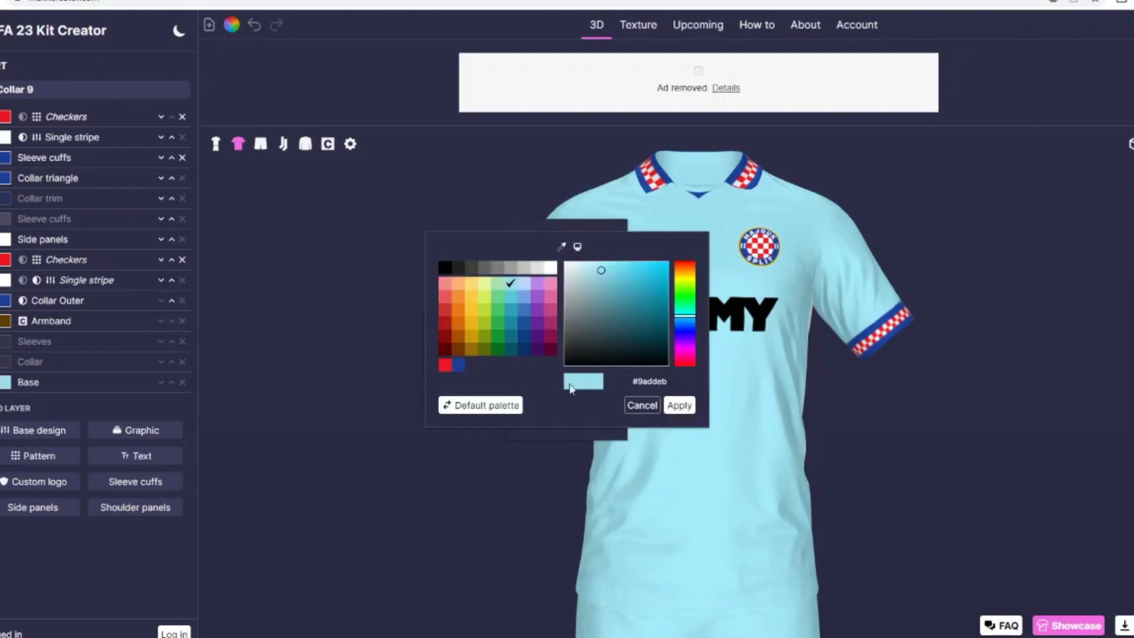
click(458, 365)
click(678, 405)
click(588, 414)
Step: Colour the printed name and number on the shirt's back white
drag(409, 345, 309, 288)
click(1, 295)
click(6, 126)
click(540, 271)
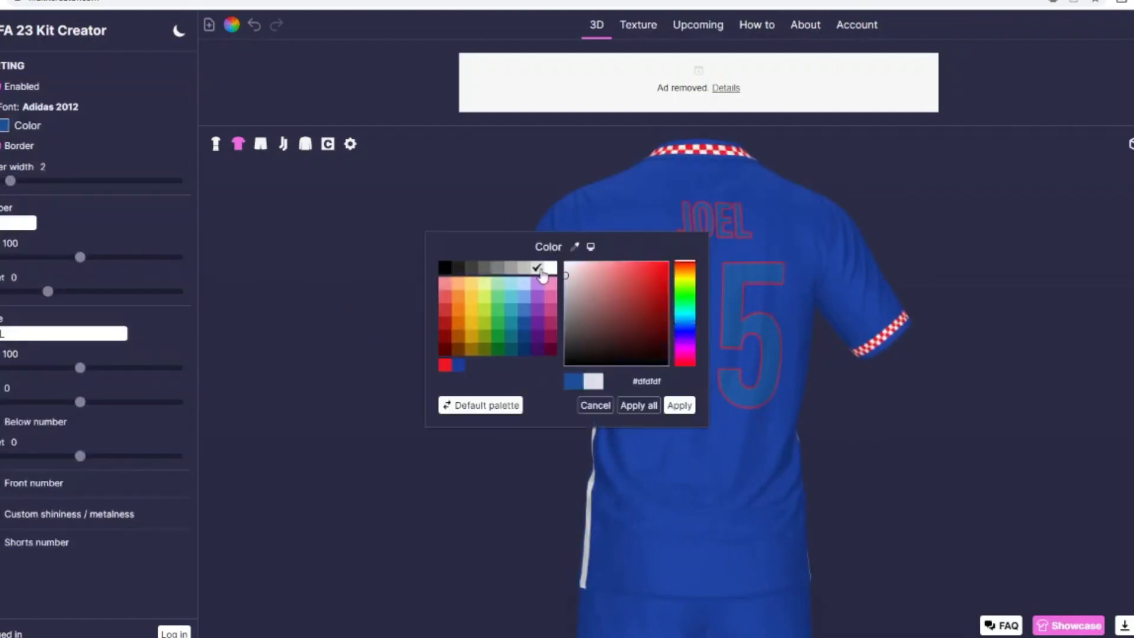
click(550, 271)
click(677, 407)
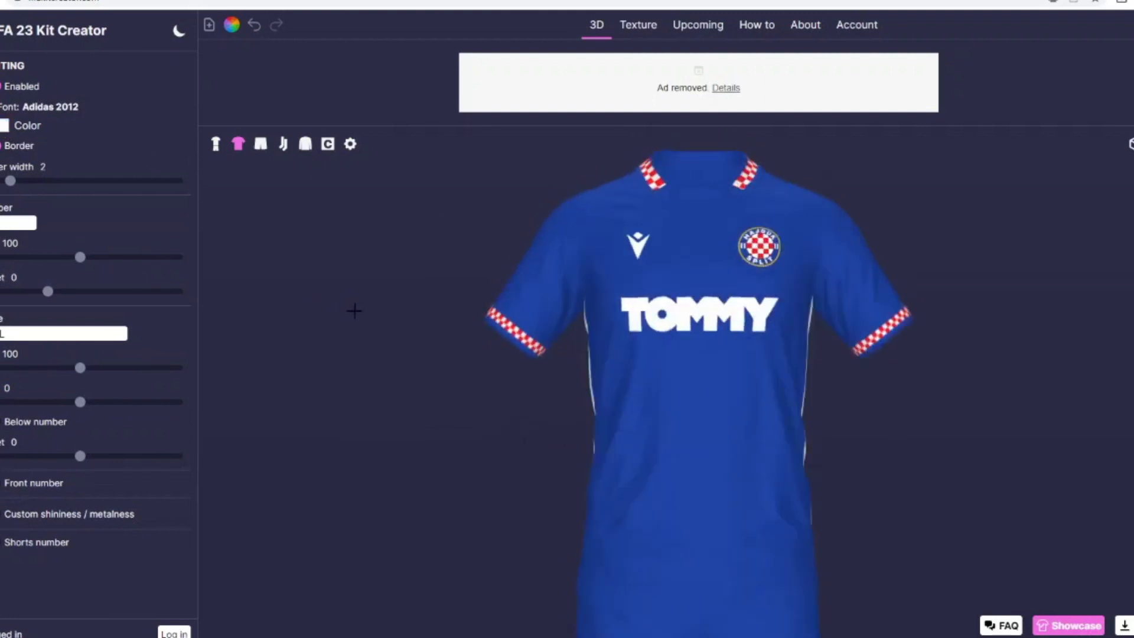
Step: Colour the Collar Outer layer and the added Sleeve cuffs layer black
click(0, 149)
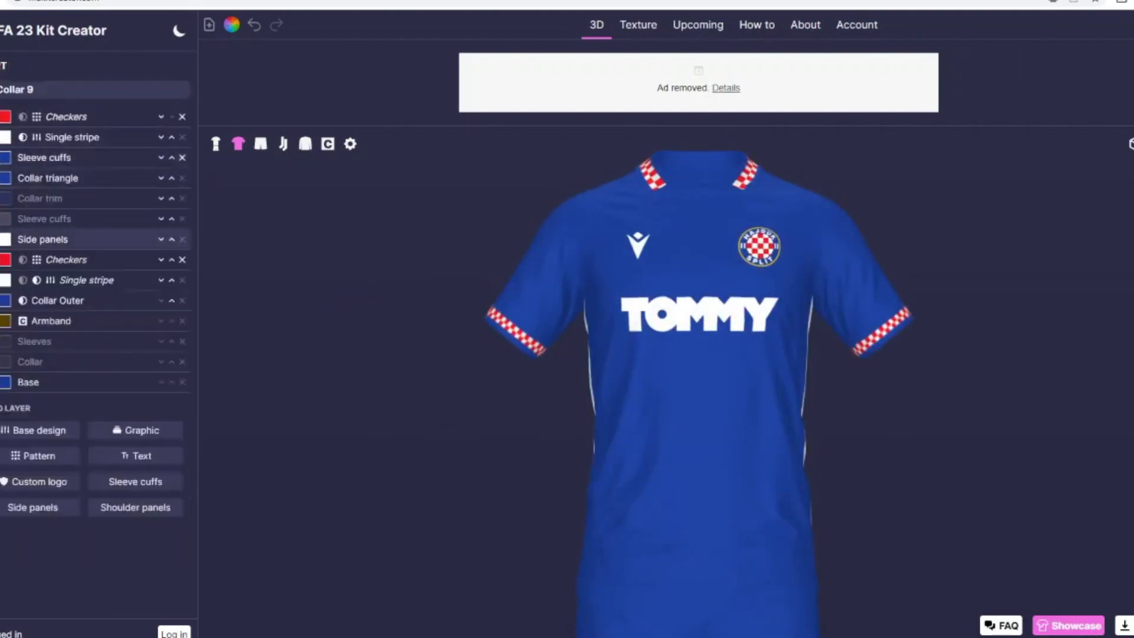
click(0, 239)
click(0, 239)
mouse_move(378, 438)
mouse_down()
mouse_move(434, 465)
mouse_move(382, 446)
mouse_up()
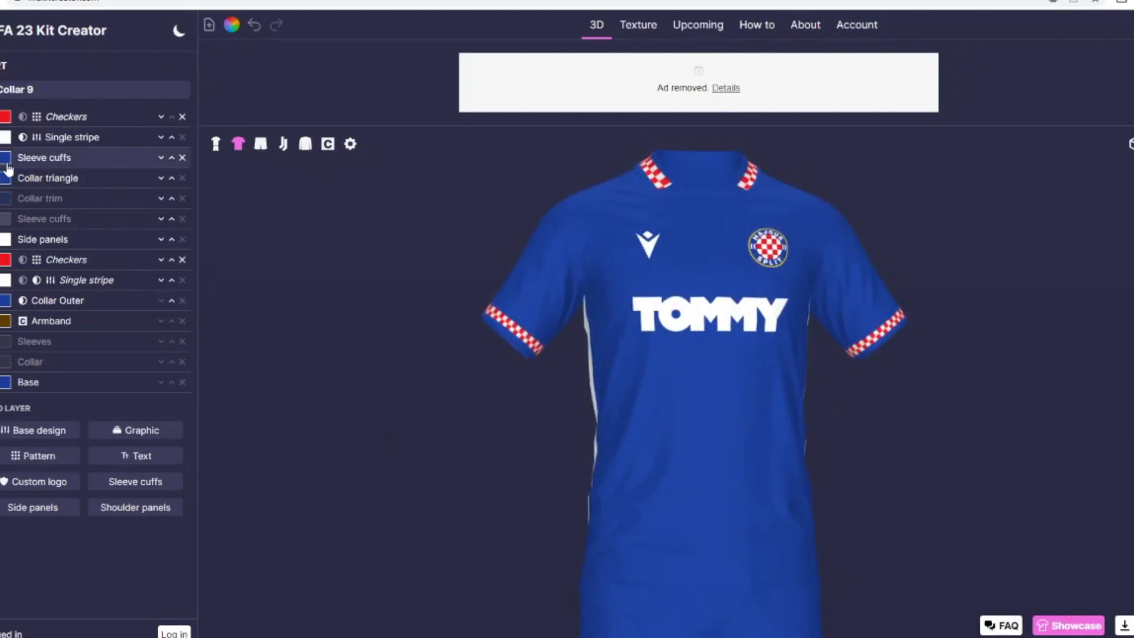
click(5, 301)
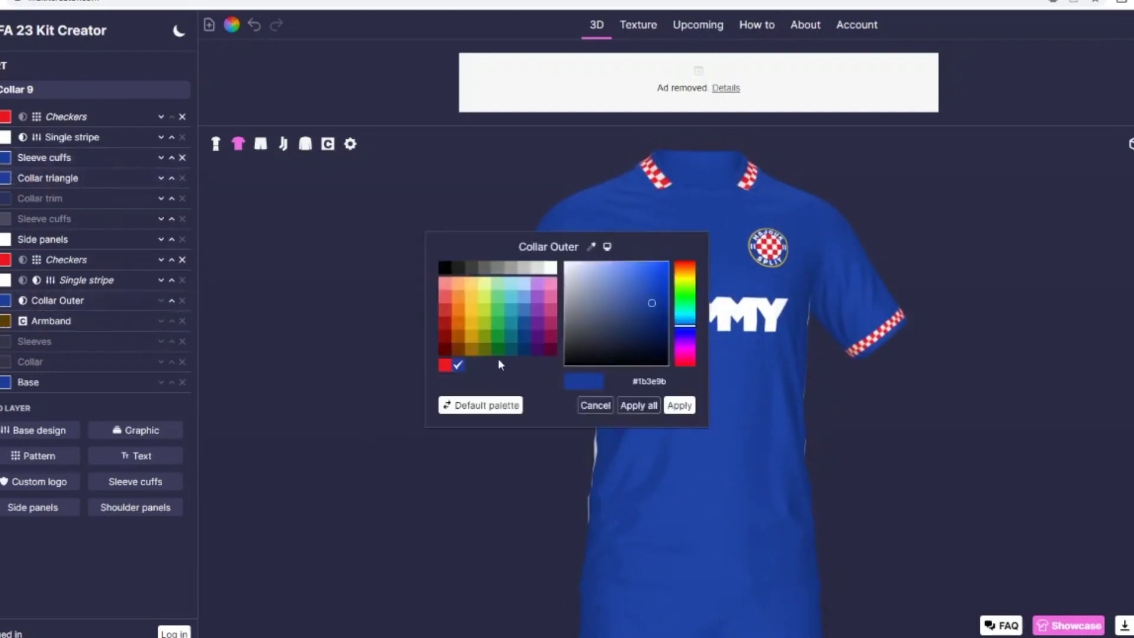
click(445, 268)
click(679, 406)
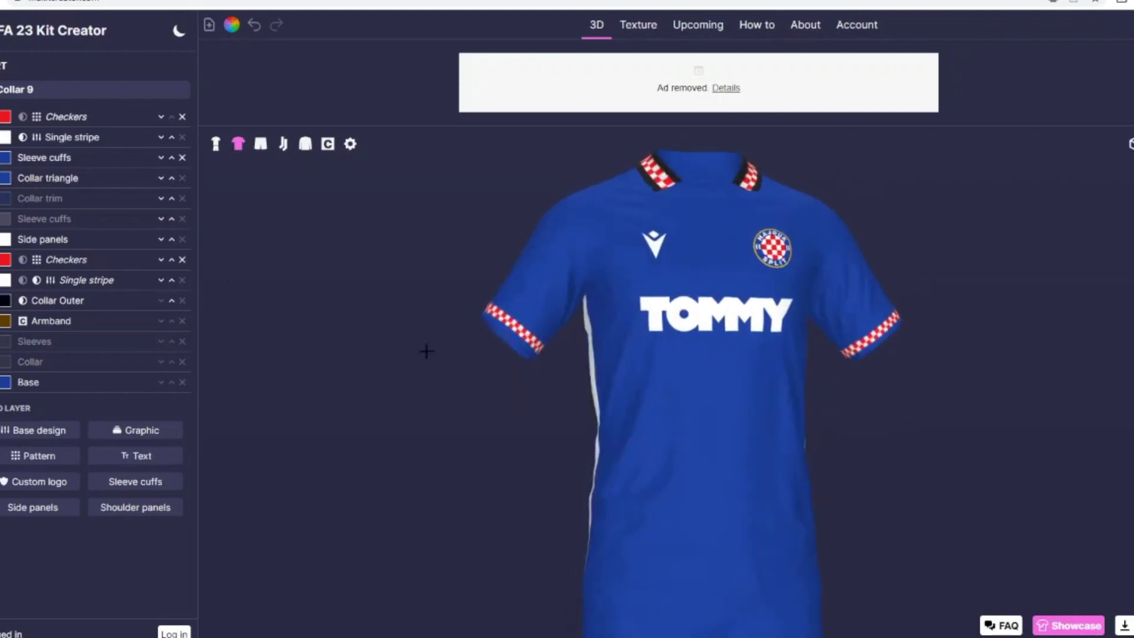
click(5, 157)
click(445, 267)
click(680, 405)
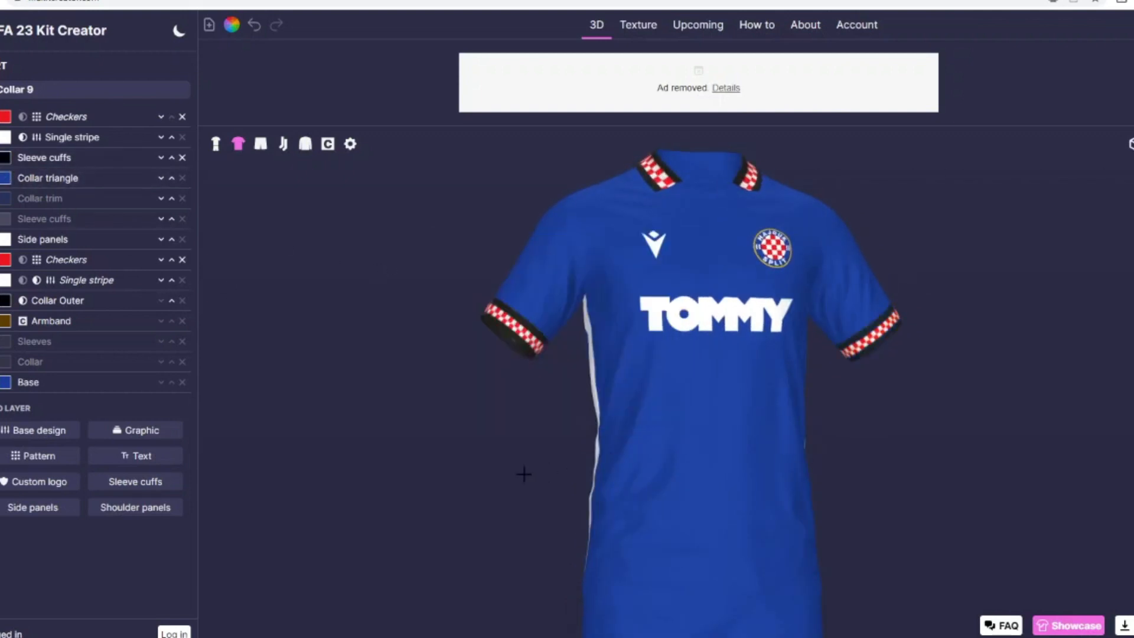
Step: Check the full kit and disable the white Side panels on the shirt
drag(524, 473, 268, 218)
click(216, 144)
drag(400, 354, 423, 358)
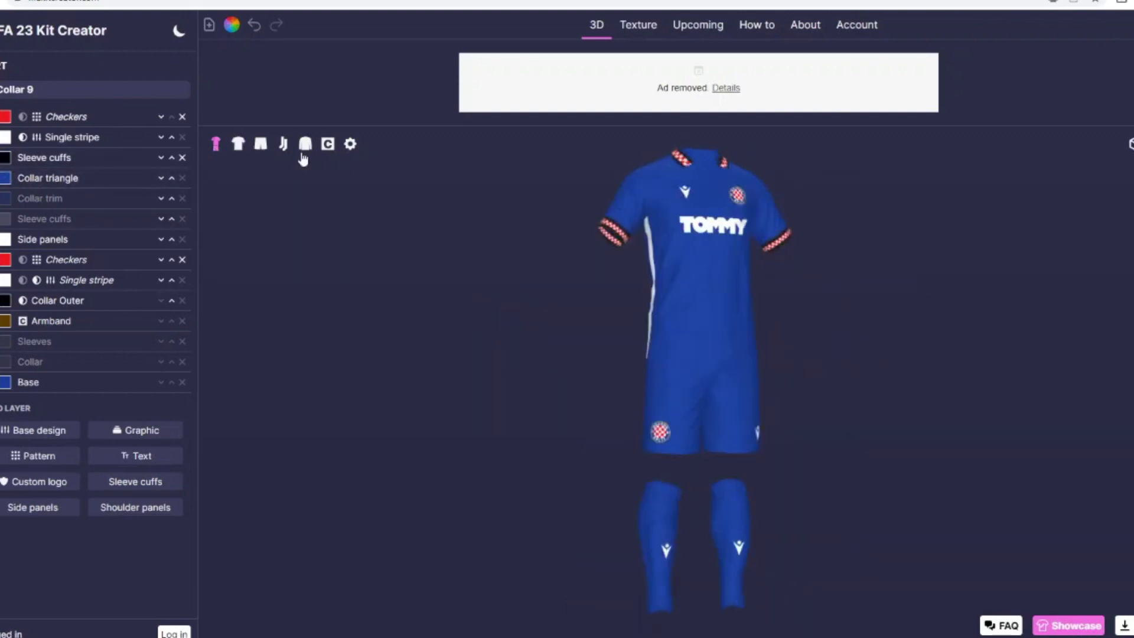
click(239, 144)
drag(294, 258, 331, 264)
click(1, 240)
drag(418, 447, 365, 419)
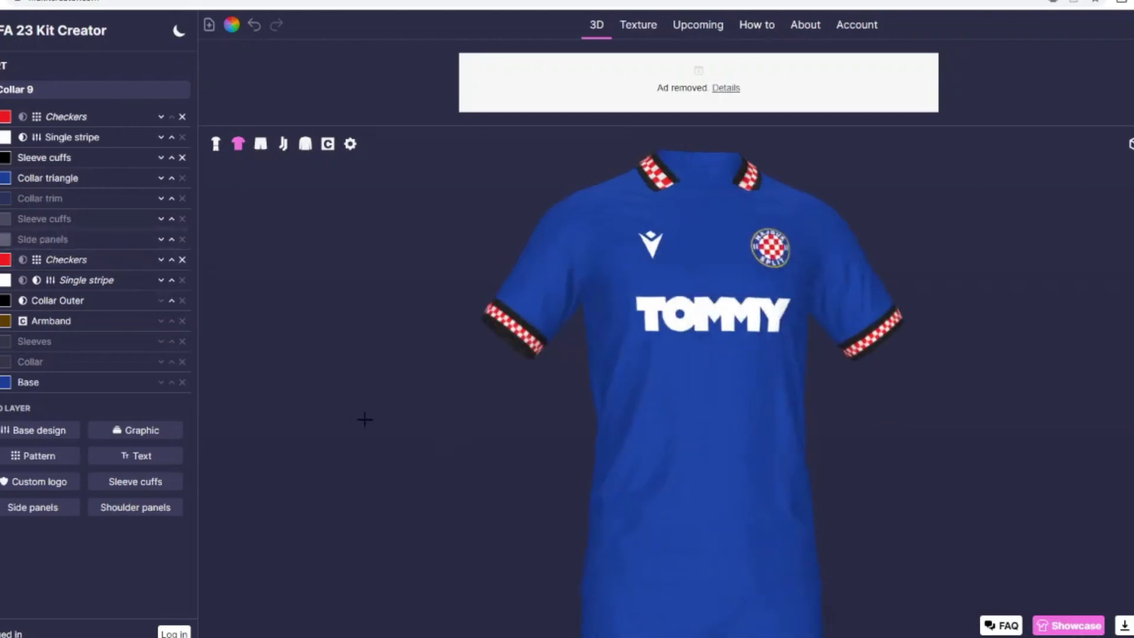
Step: Add a Stripes base design to the shirt and widen its stripes to 93
click(56, 454)
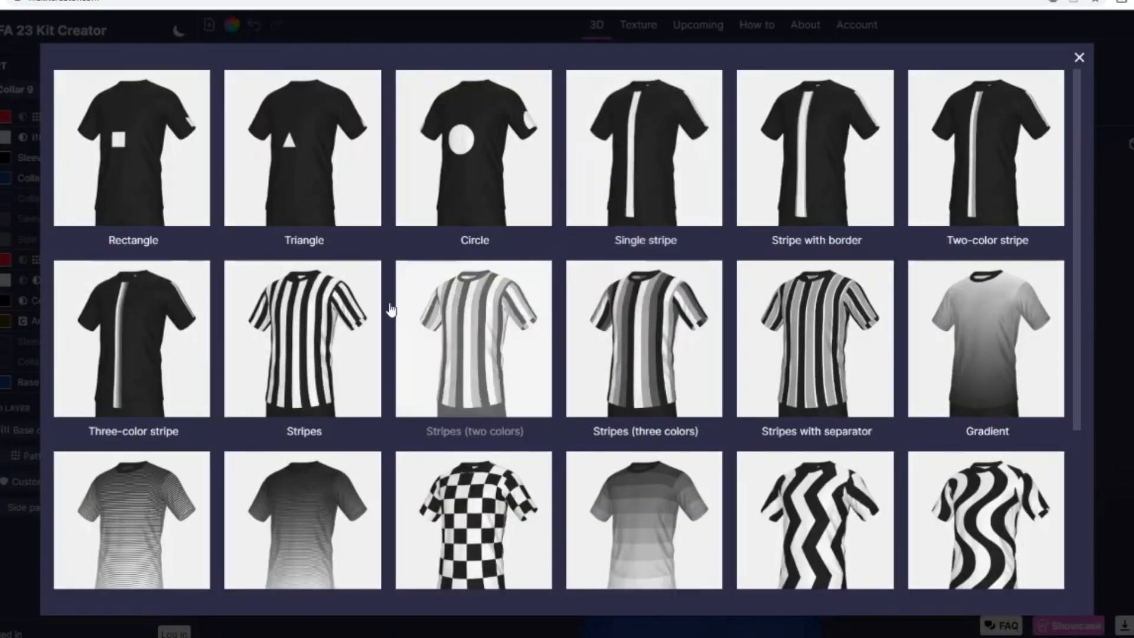
click(299, 331)
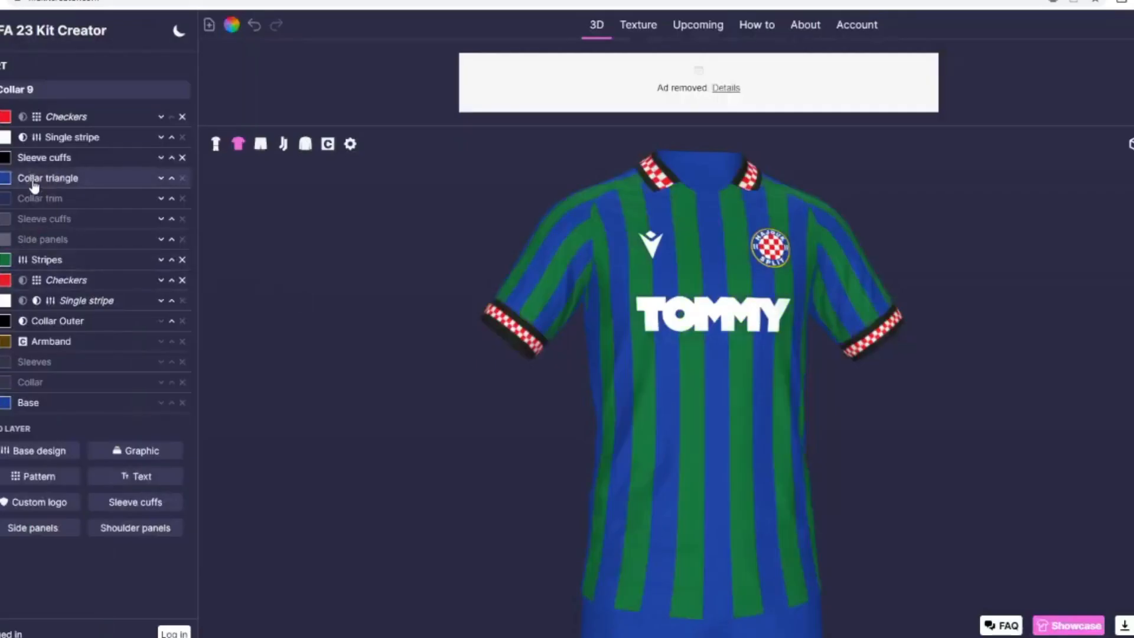
click(41, 260)
drag(25, 343, 39, 347)
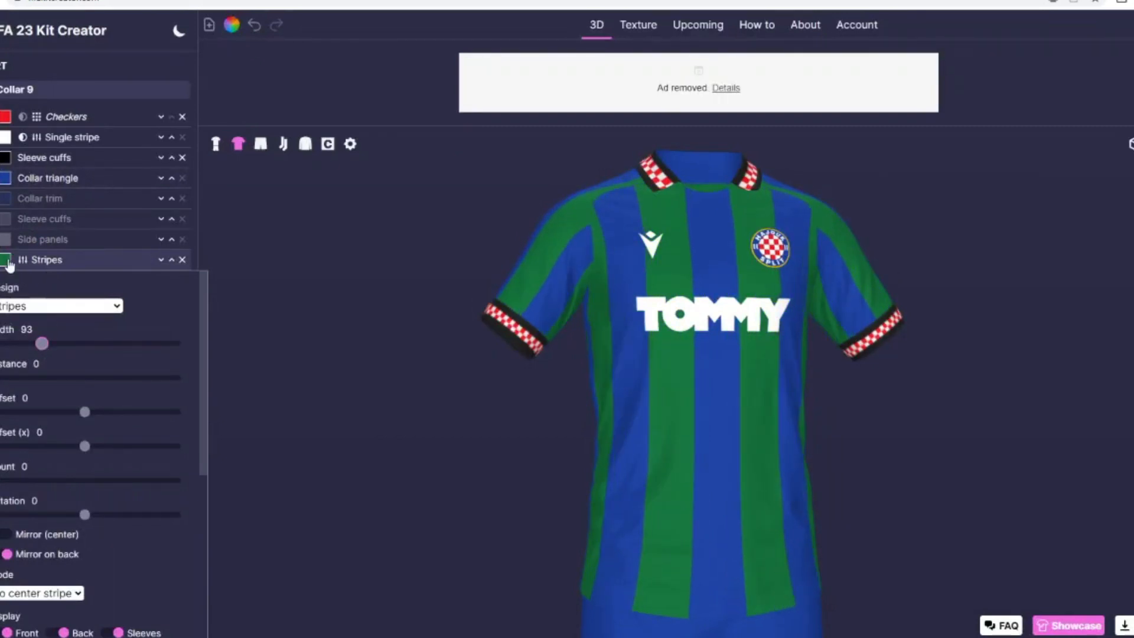
Step: Colour the Stripes layer on the shirt red
click(5, 260)
click(443, 367)
click(681, 406)
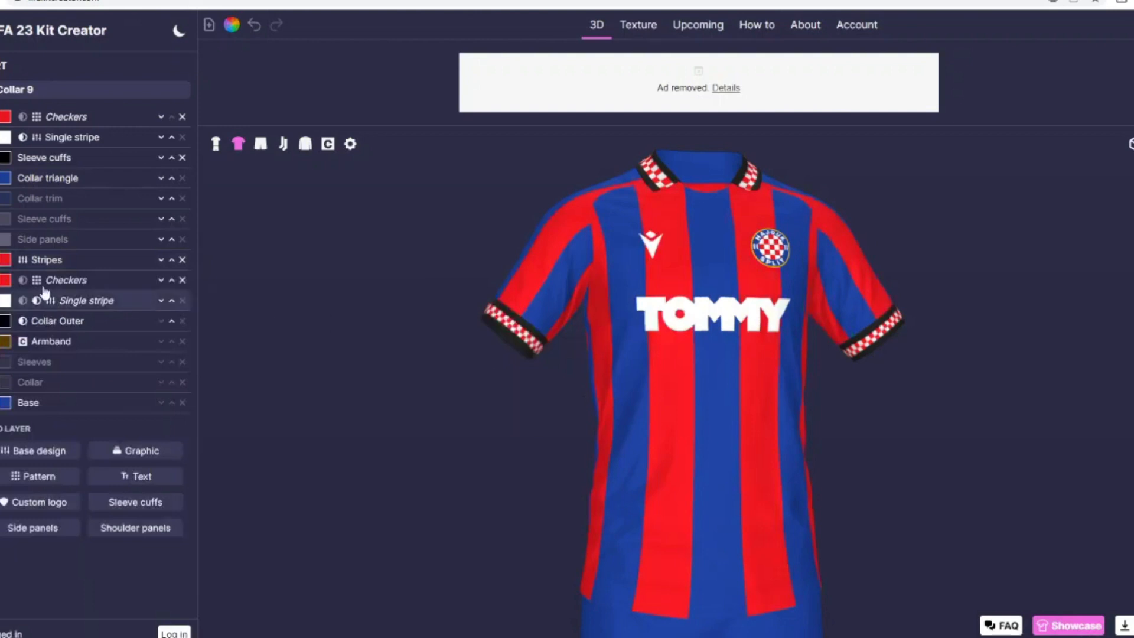
Step: Set the Stripes layer's width to 133 and its distance to 113
click(33, 260)
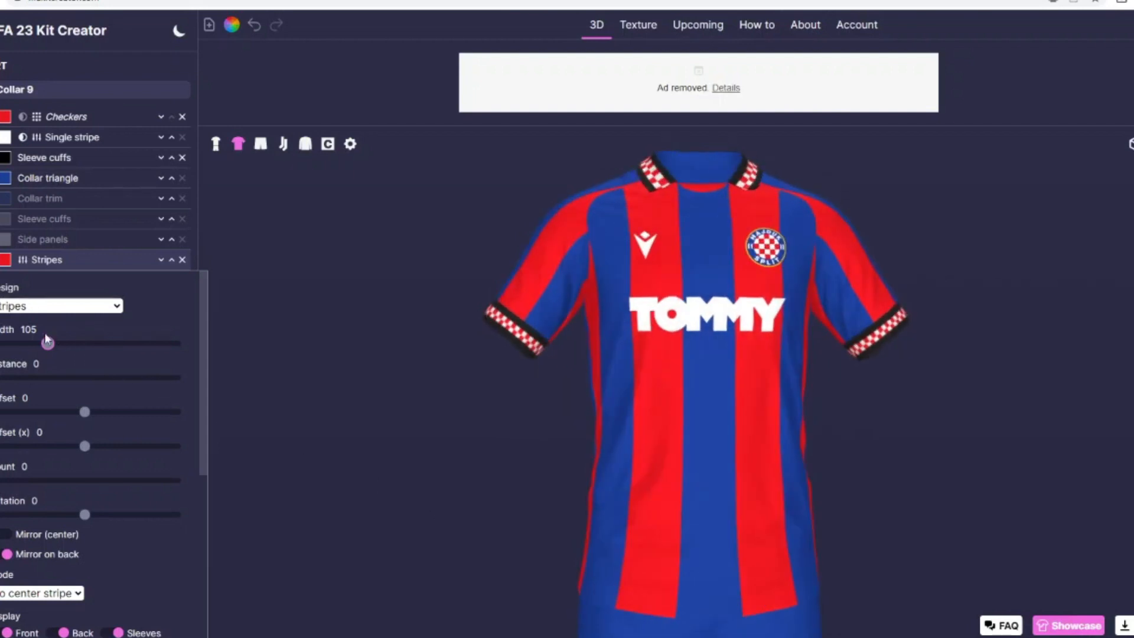
mouse_move(47, 344)
mouse_down()
mouse_move(56, 351)
mouse_move(44, 349)
mouse_up()
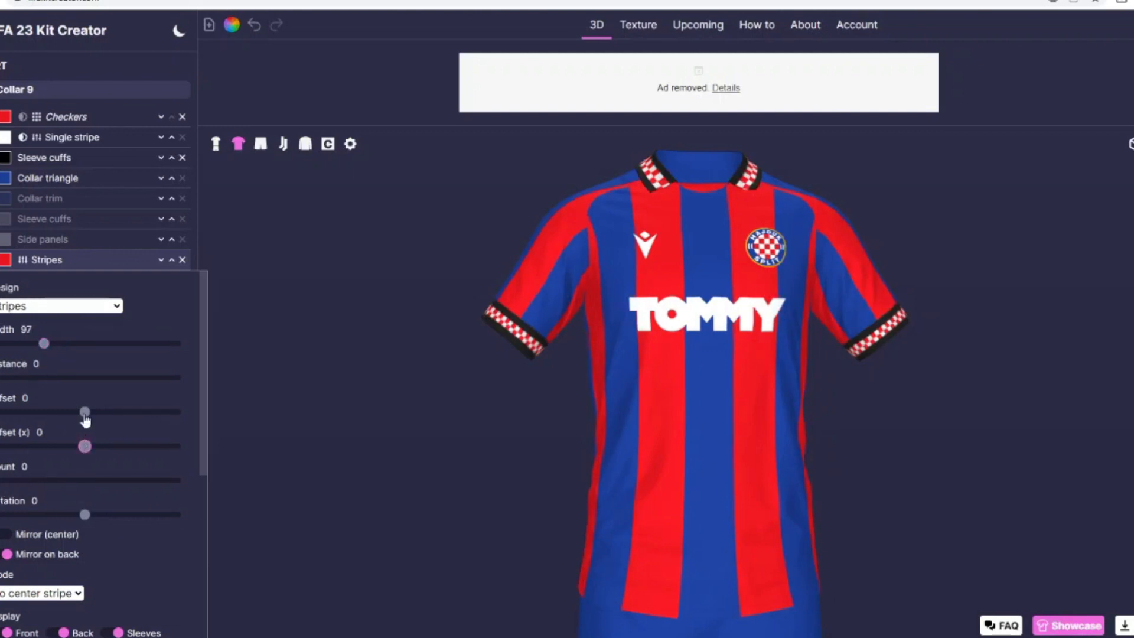
drag(6, 378, 64, 350)
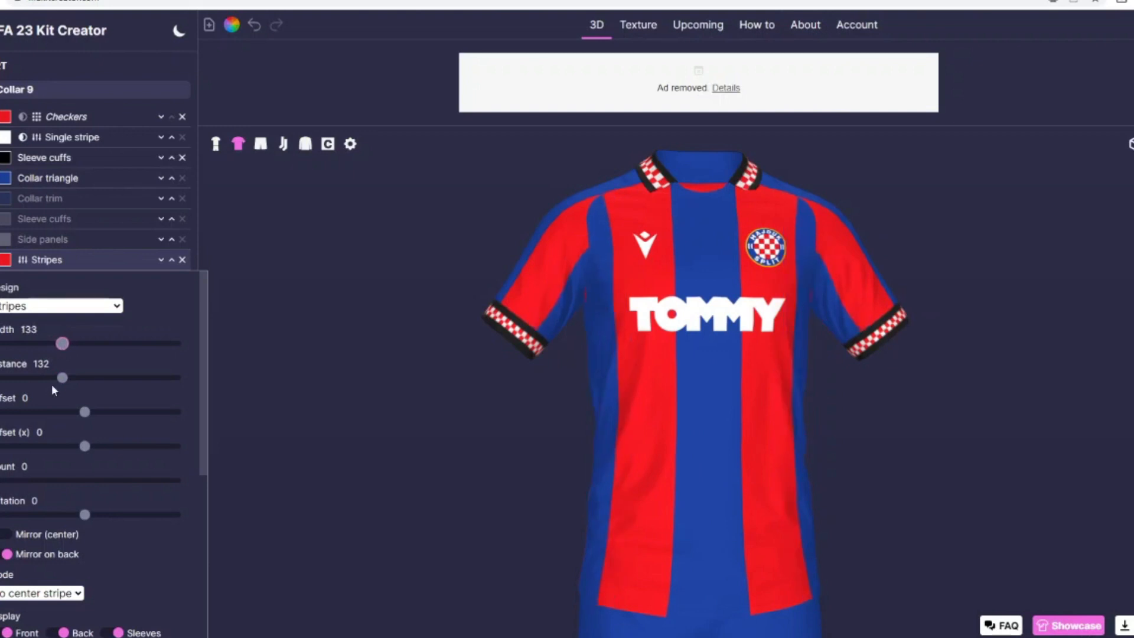
click(54, 379)
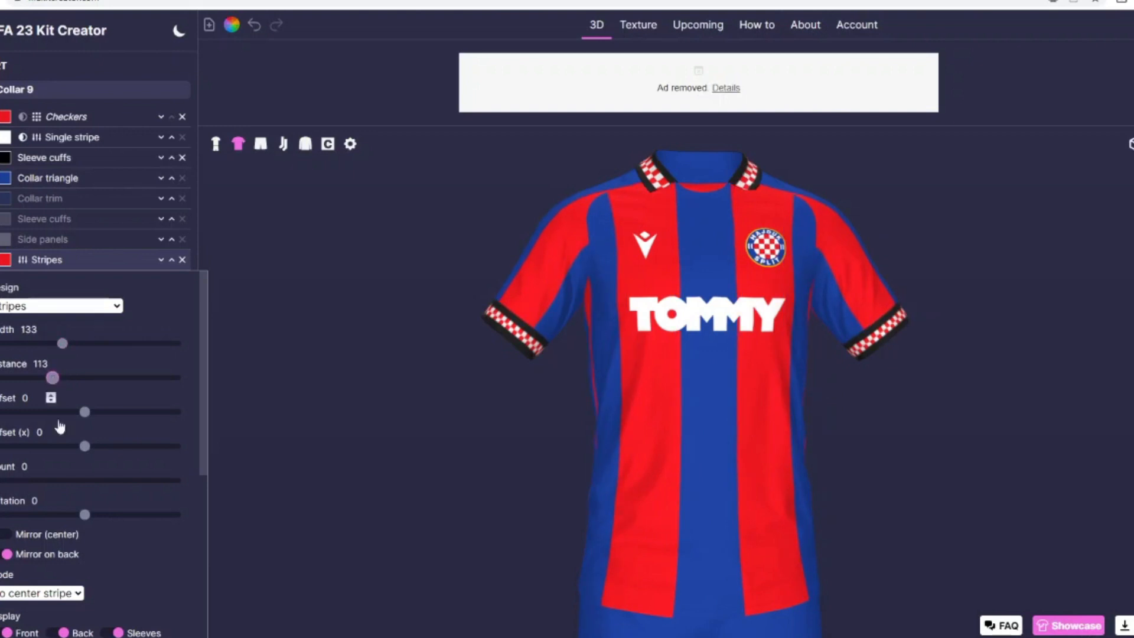
Step: Turn off the display of the stripes on the sleeves and check the back of the shirt
scroll(89, 502, down, 1)
click(112, 566)
drag(365, 552, 523, 482)
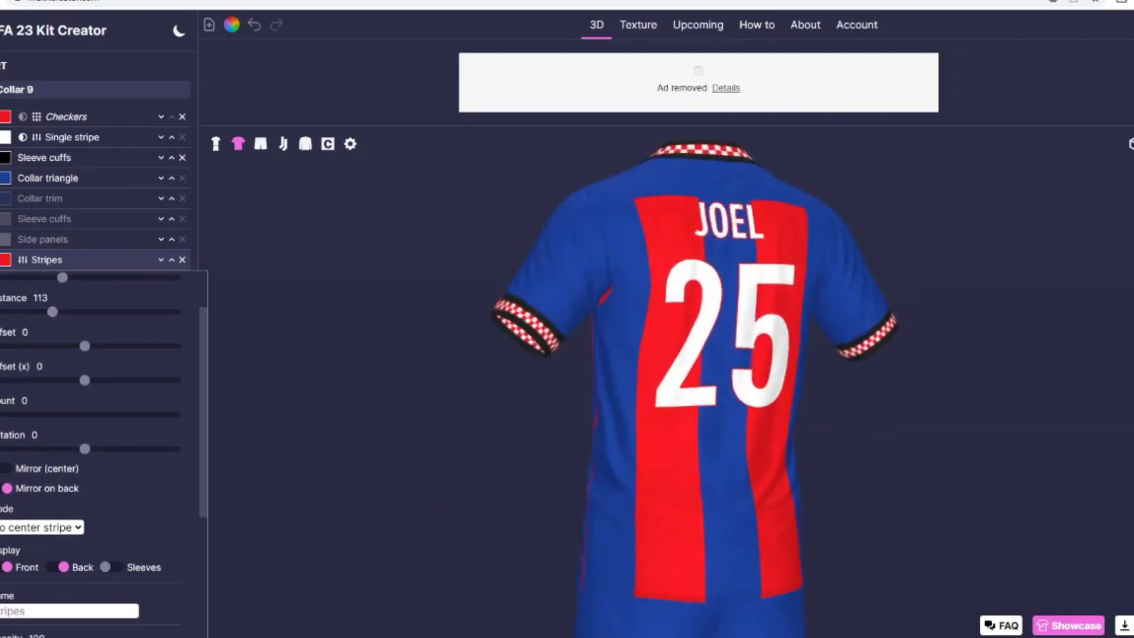
Step: Colour the border of the printed name and number on the shirt's back black
click(1, 177)
click(1, 146)
click(446, 267)
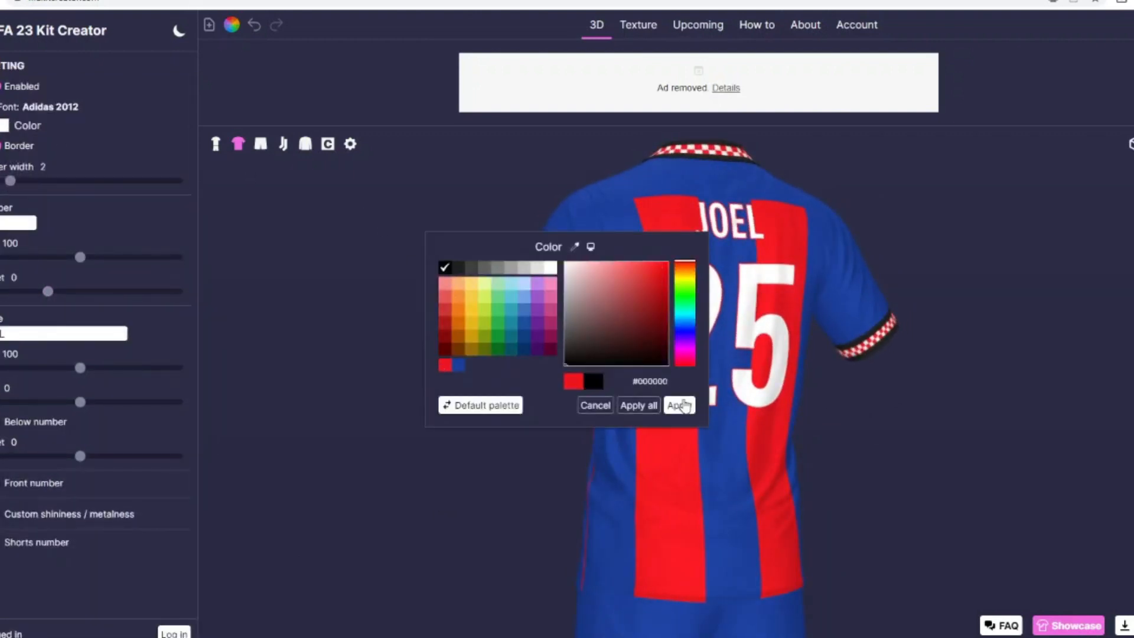
click(680, 405)
double_click(505, 462)
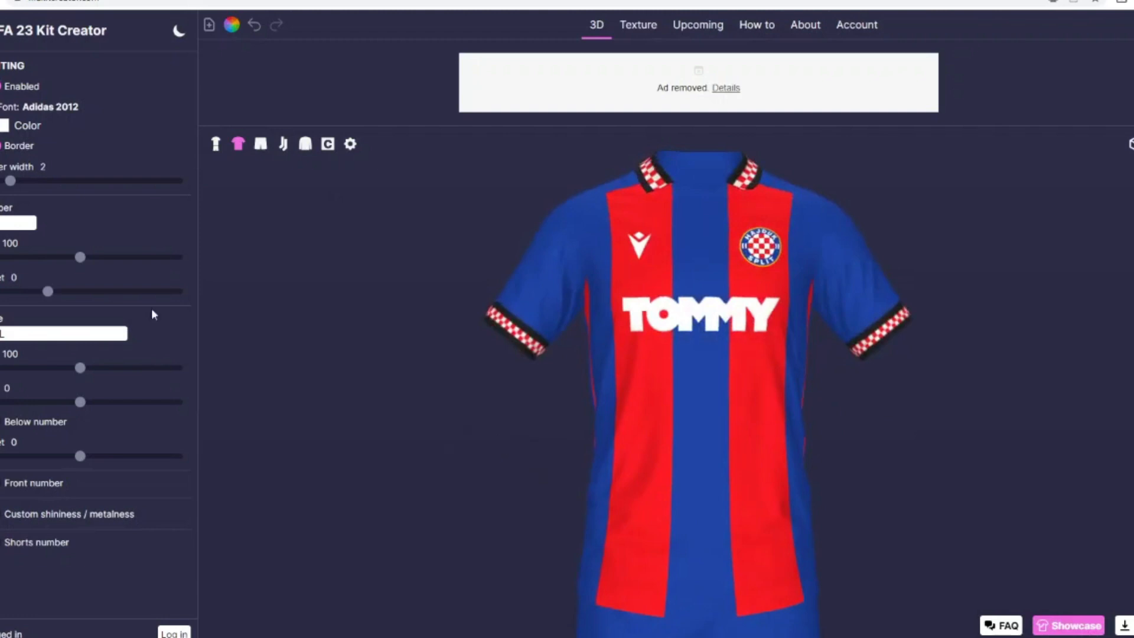
Step: Add a black border to the macron 2019 brand logo on the shirt and widen it
click(1, 103)
click(1, 138)
click(36, 130)
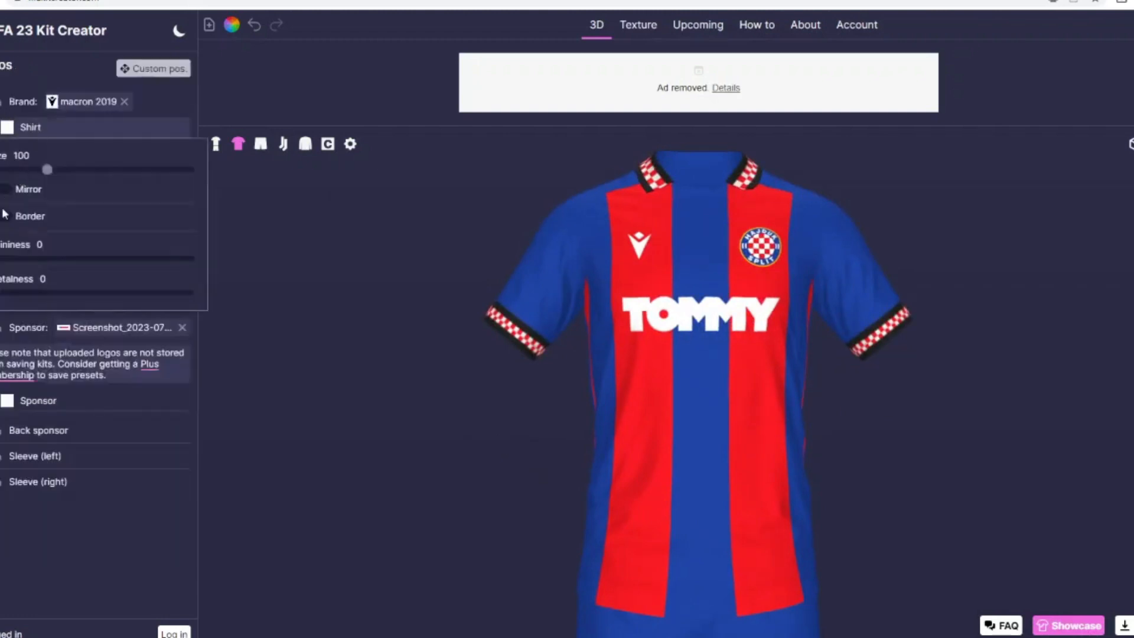
click(4, 215)
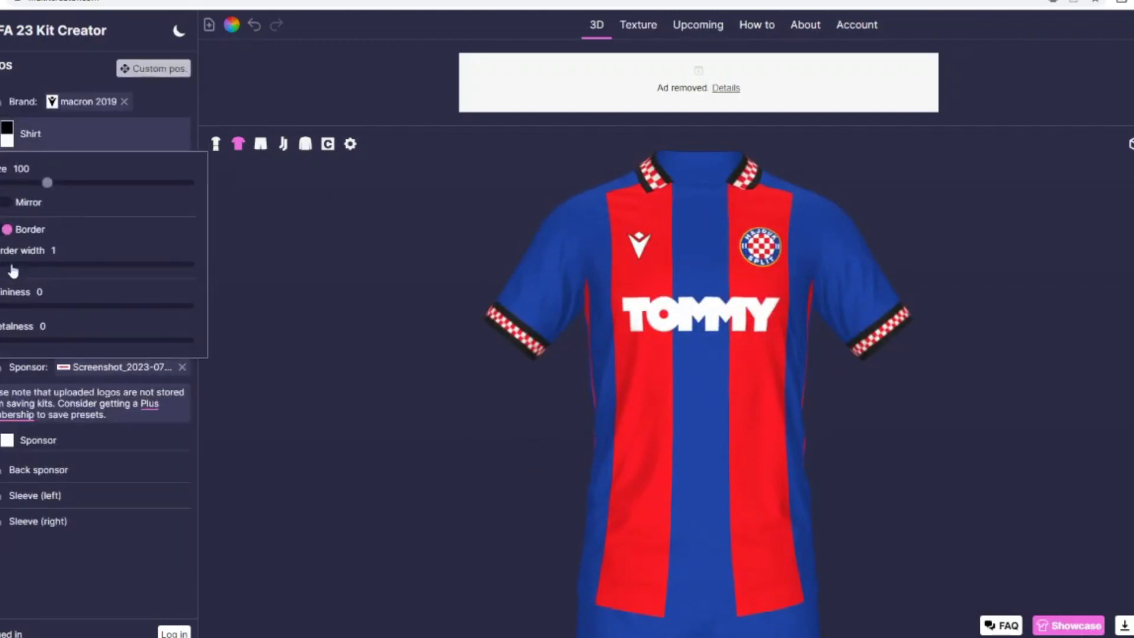
click(20, 264)
click(36, 134)
Step: Add a black border to the TOMMY sponsor logo and widen it
click(33, 445)
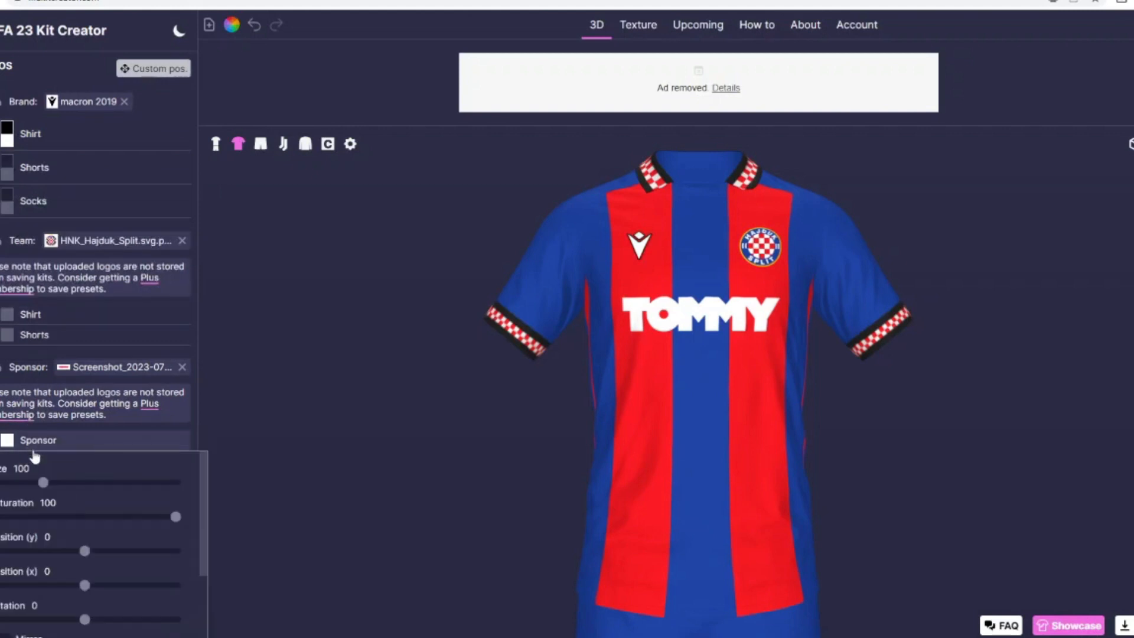
scroll(35, 457, down, 3)
click(7, 540)
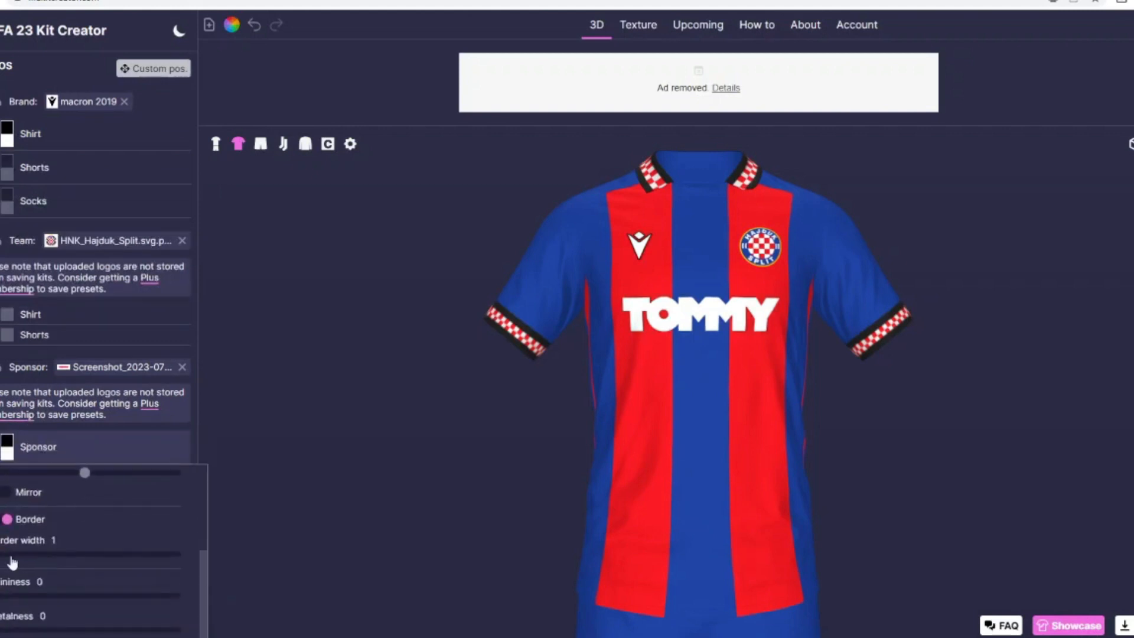
click(12, 557)
Step: Add a black border with a width of 2 to the Hajduk Split team crest on the shirt
click(43, 319)
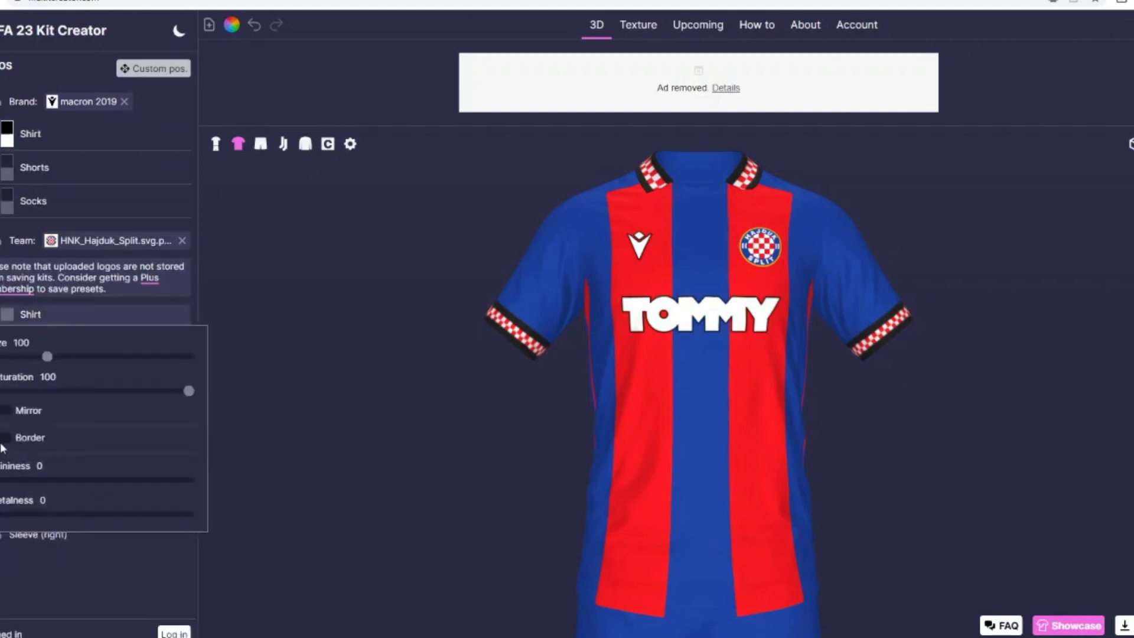
click(3, 442)
click(42, 319)
click(42, 324)
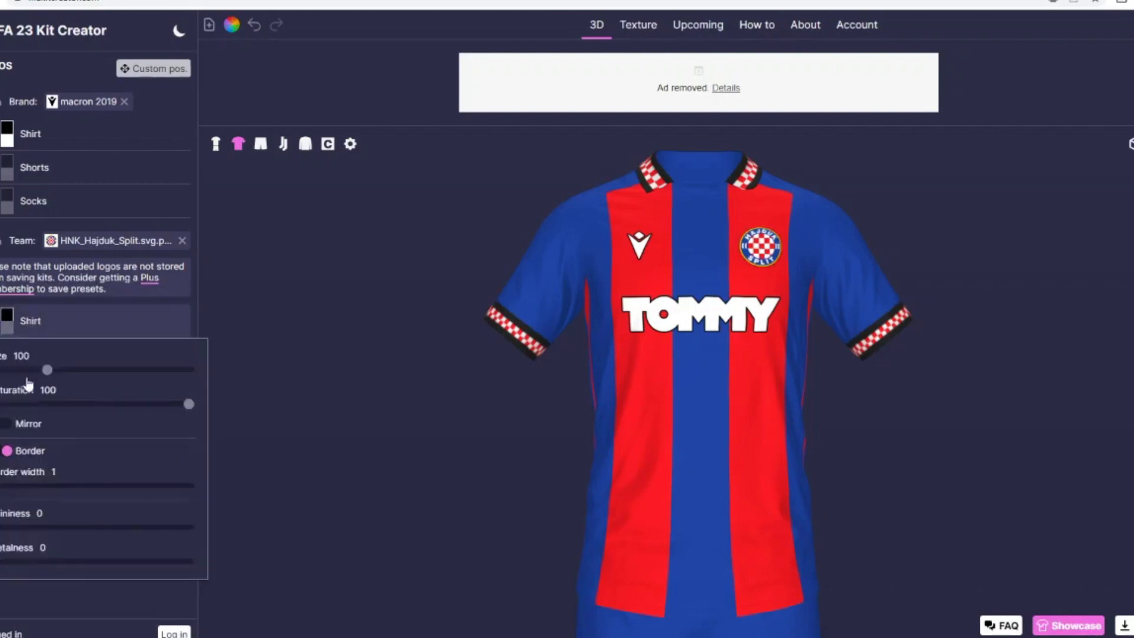
drag(284, 492, 311, 465)
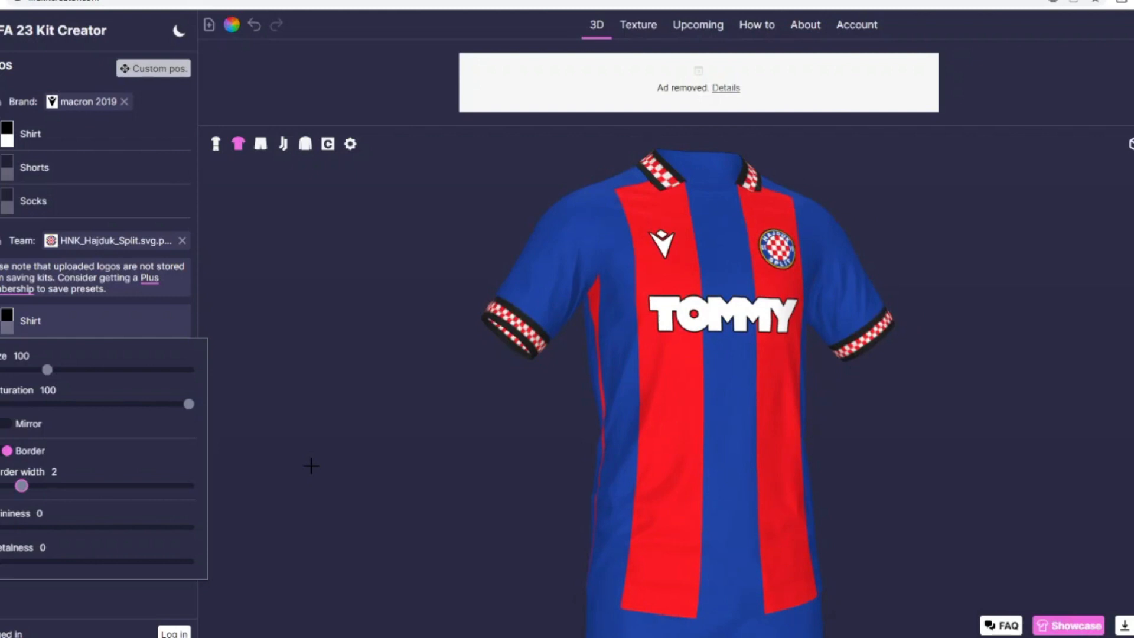
Step: Search the shirt's graphics library for "stripes" and look through the available designs
scroll(34, 482, up, 8)
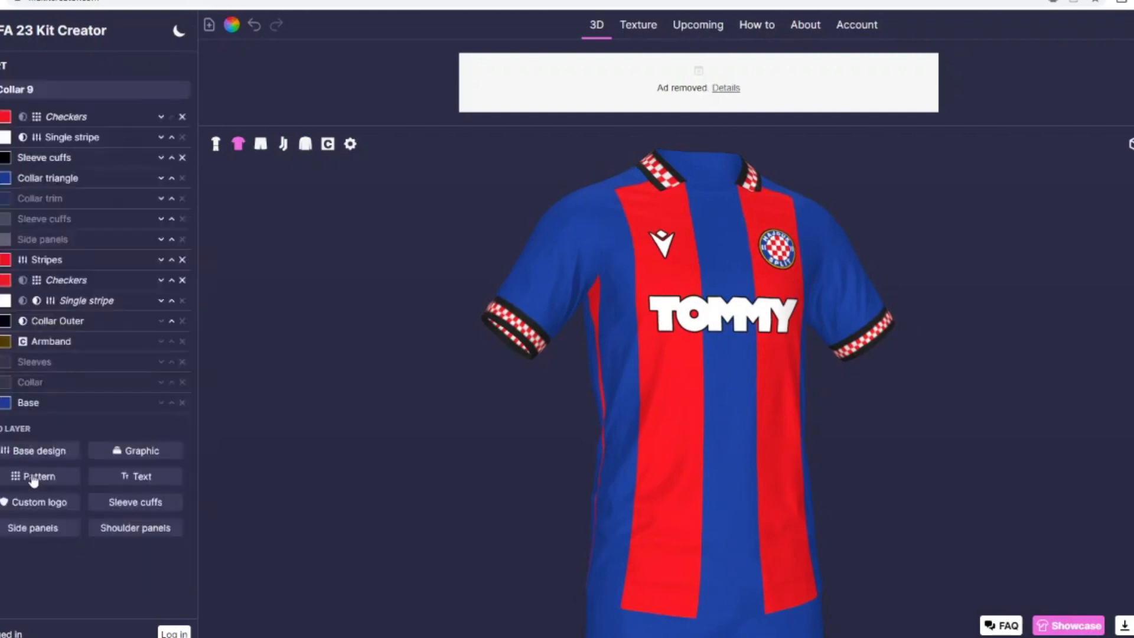
click(133, 454)
key(ctrl+a)
text(strip)
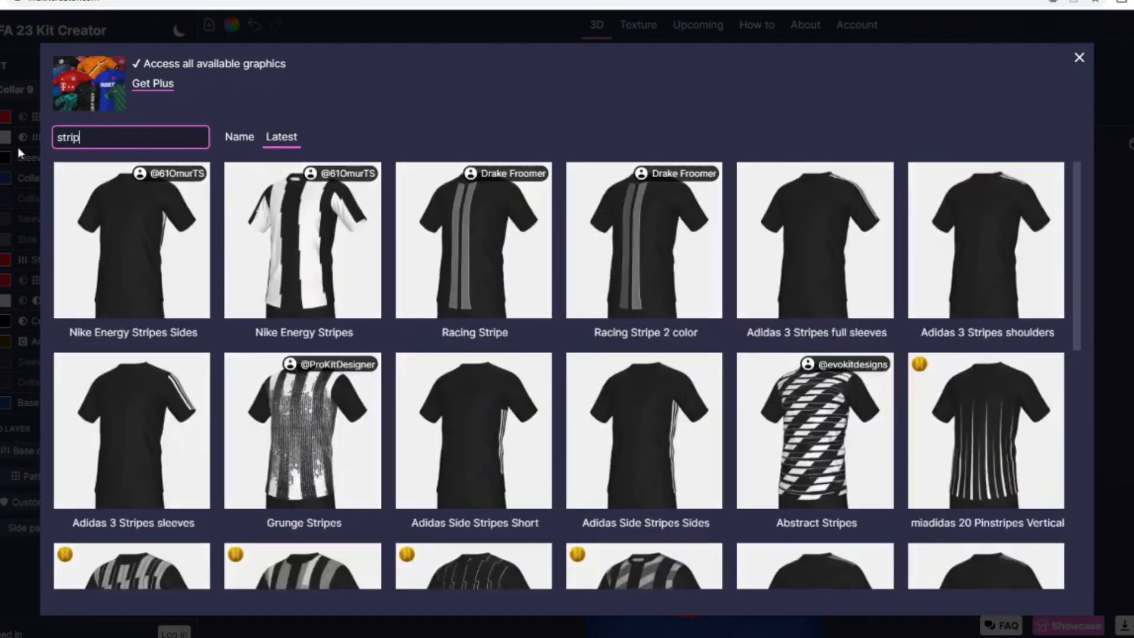
text(es)
scroll(824, 372, down, 2)
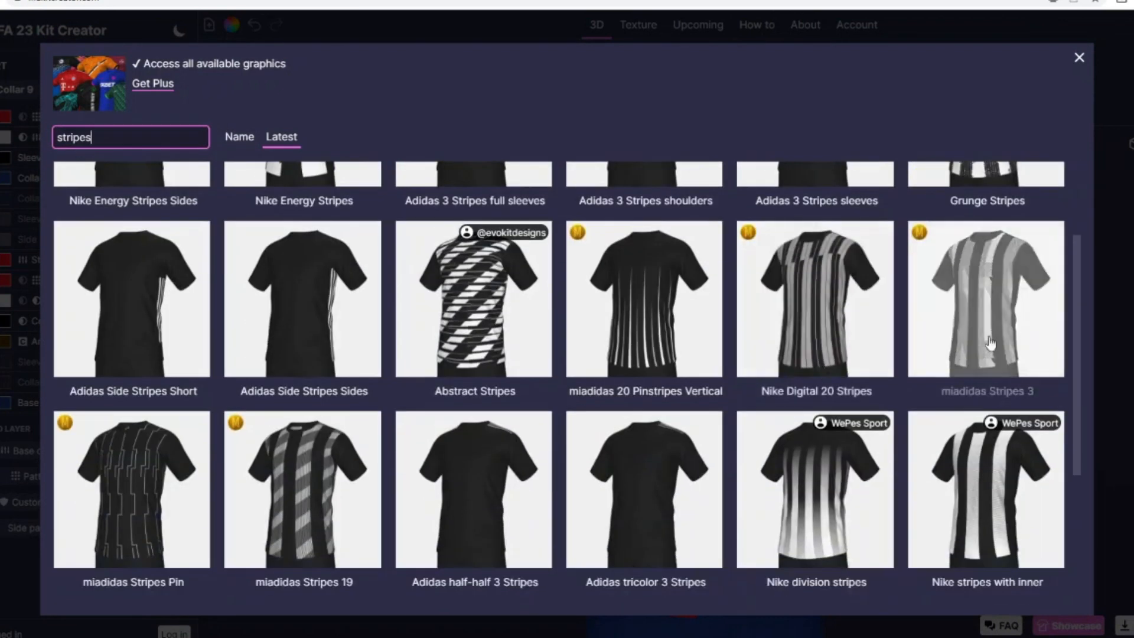
scroll(880, 361, down, 3)
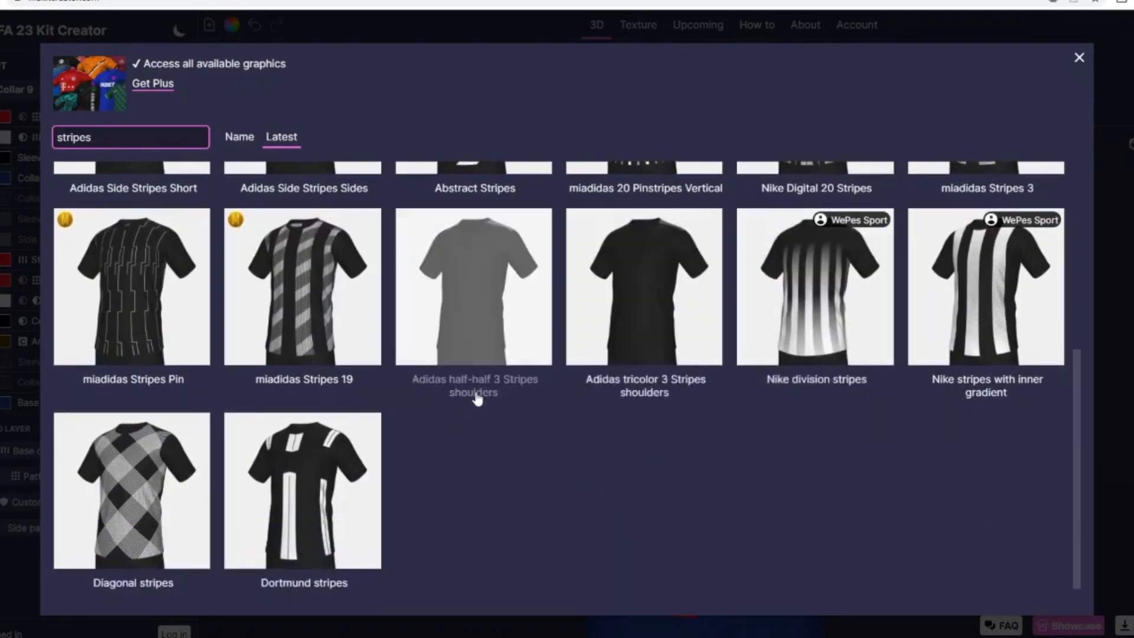
scroll(477, 399, up, 5)
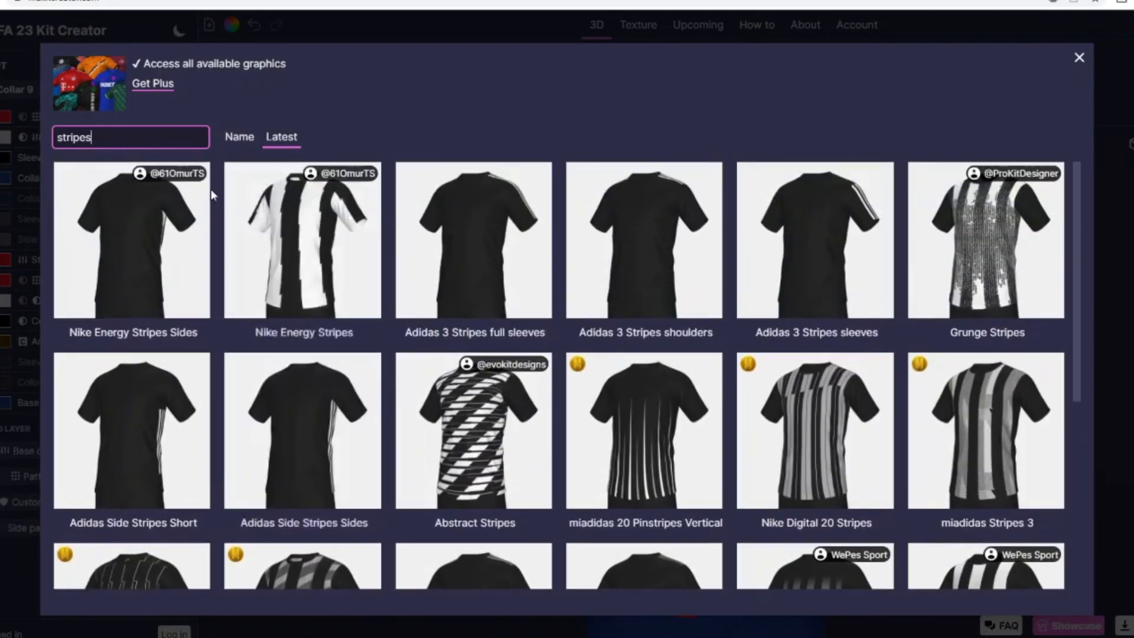
Step: Browse the unfiltered graphics library, try the Ternana 21-22 Home graphic on the shirt and remove it
key(ctrl+a)
key(BackSpace)
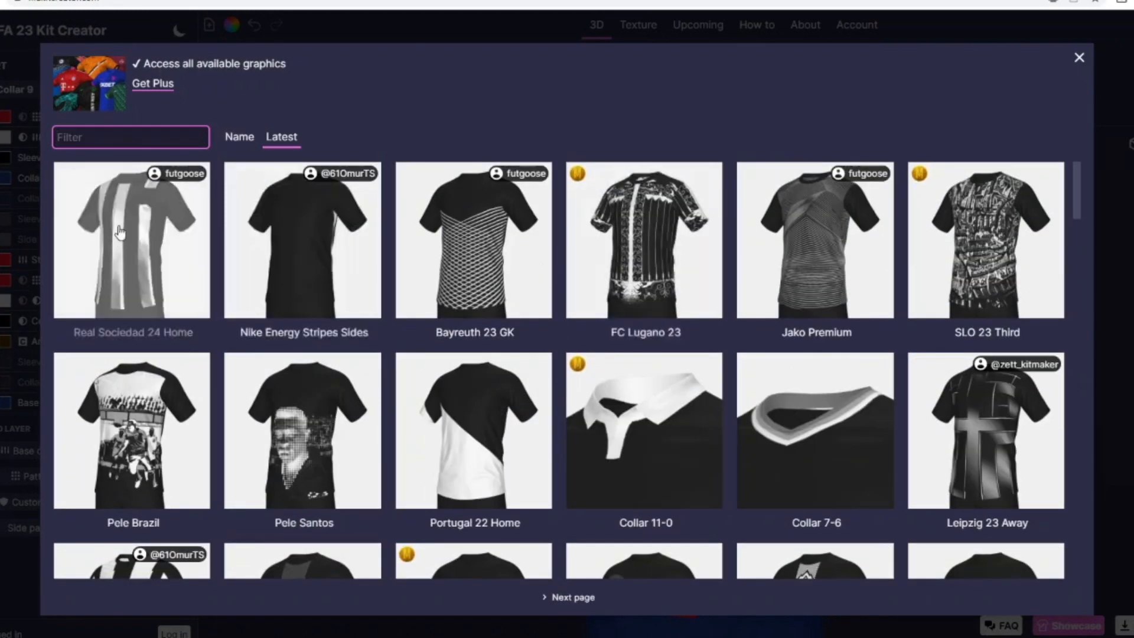
scroll(119, 232, down, 10)
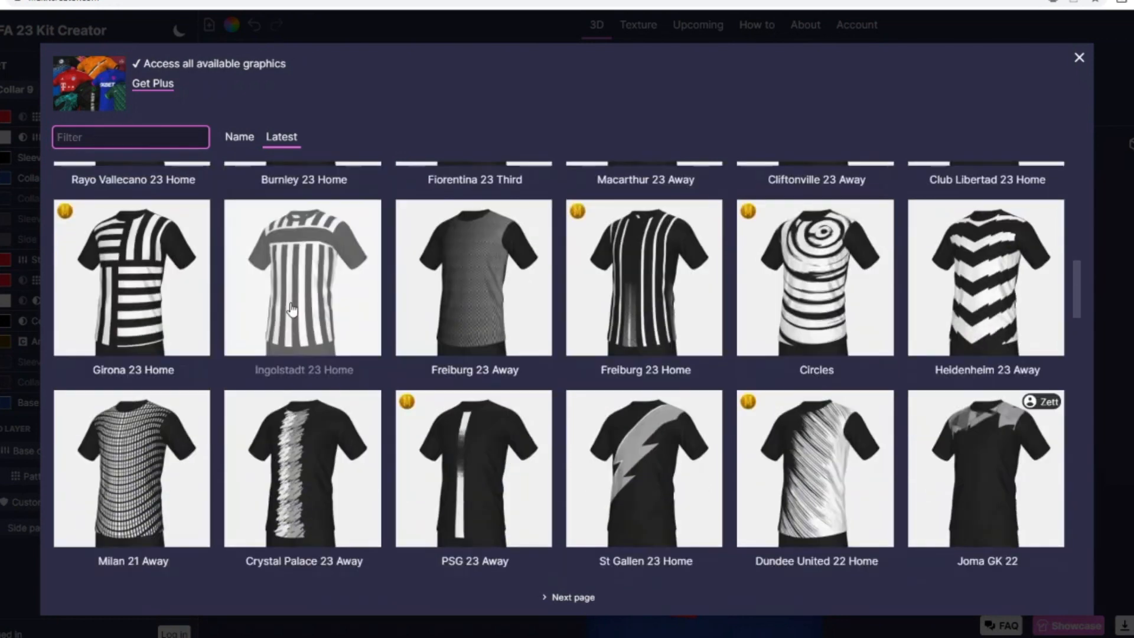
scroll(291, 308, down, 2)
scroll(584, 491, down, 6)
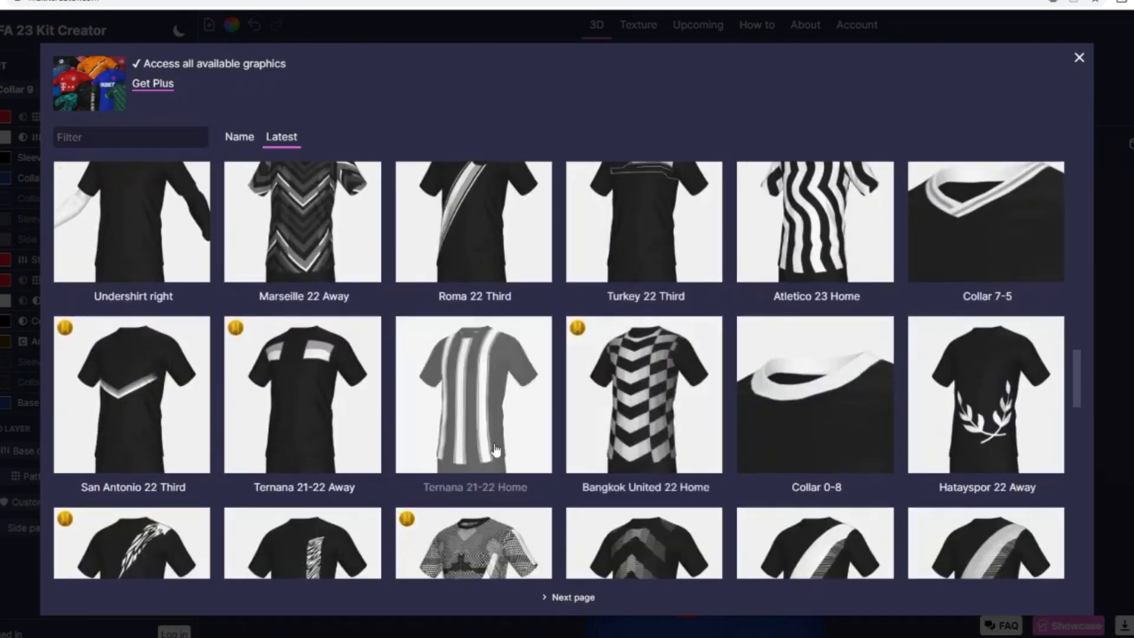
click(495, 451)
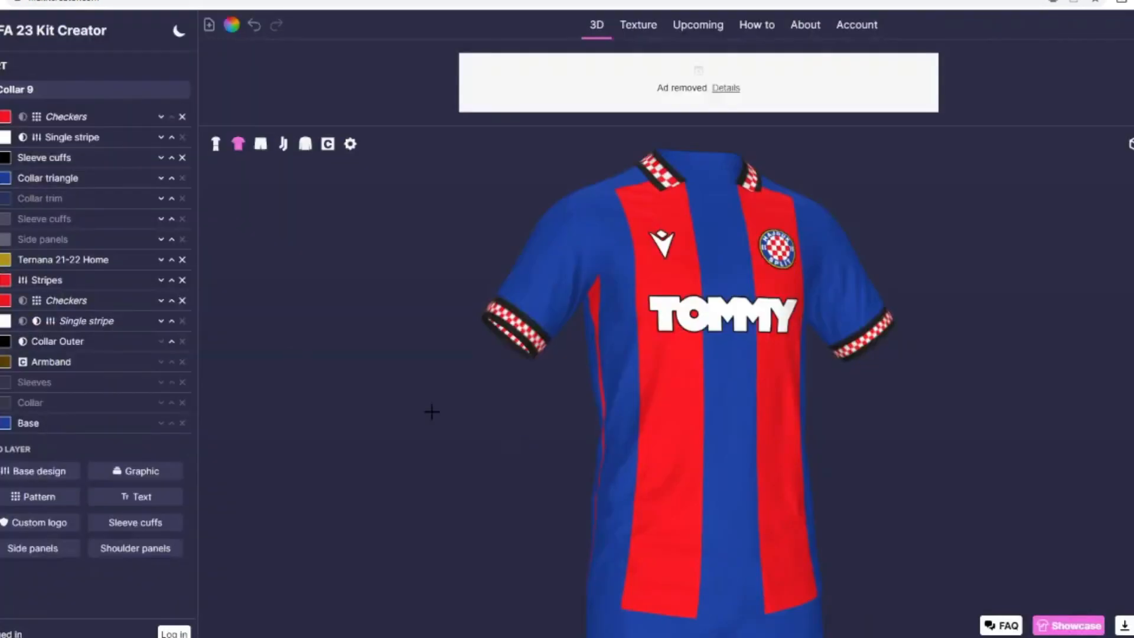
click(182, 260)
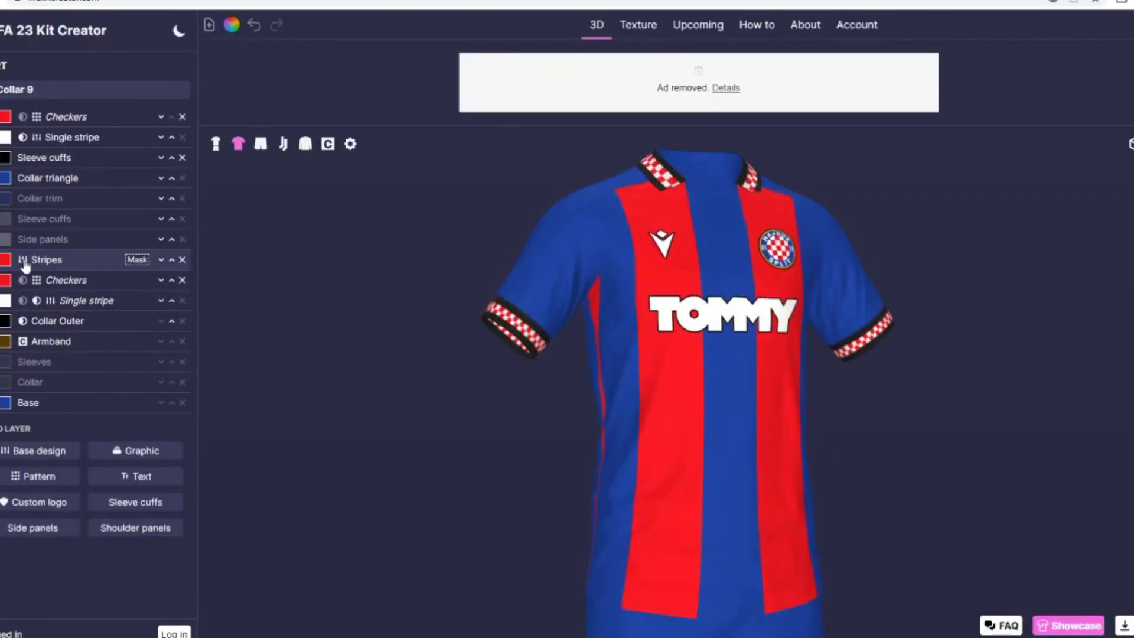
Step: Add a Checkers pattern above the Stripes layer on the shirt and colour it blue
click(43, 475)
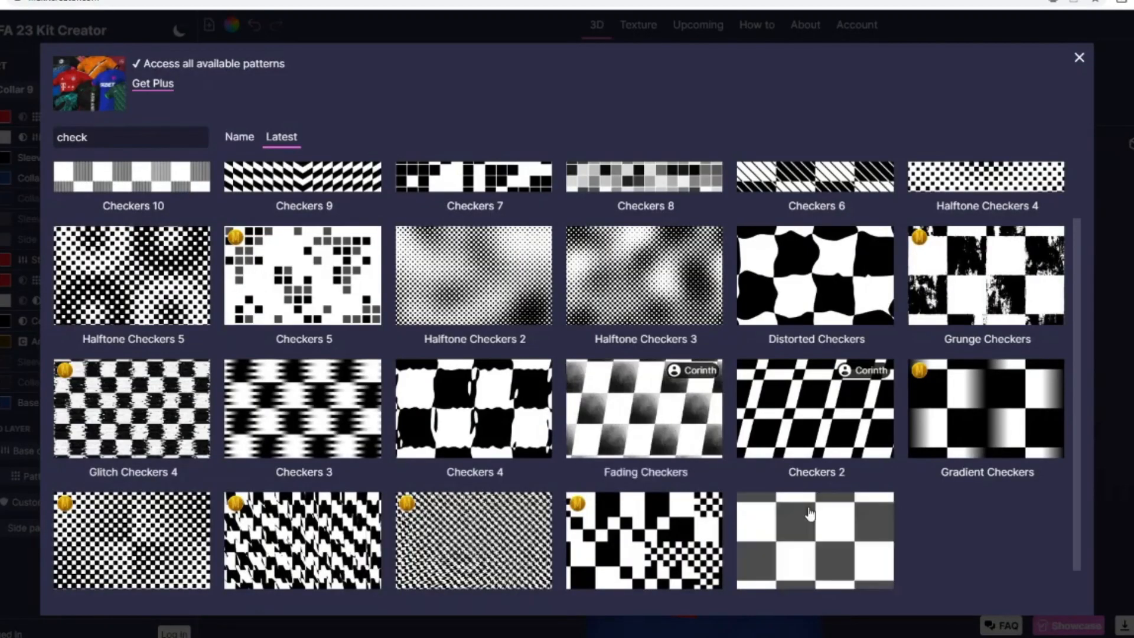
click(189, 458)
click(4, 260)
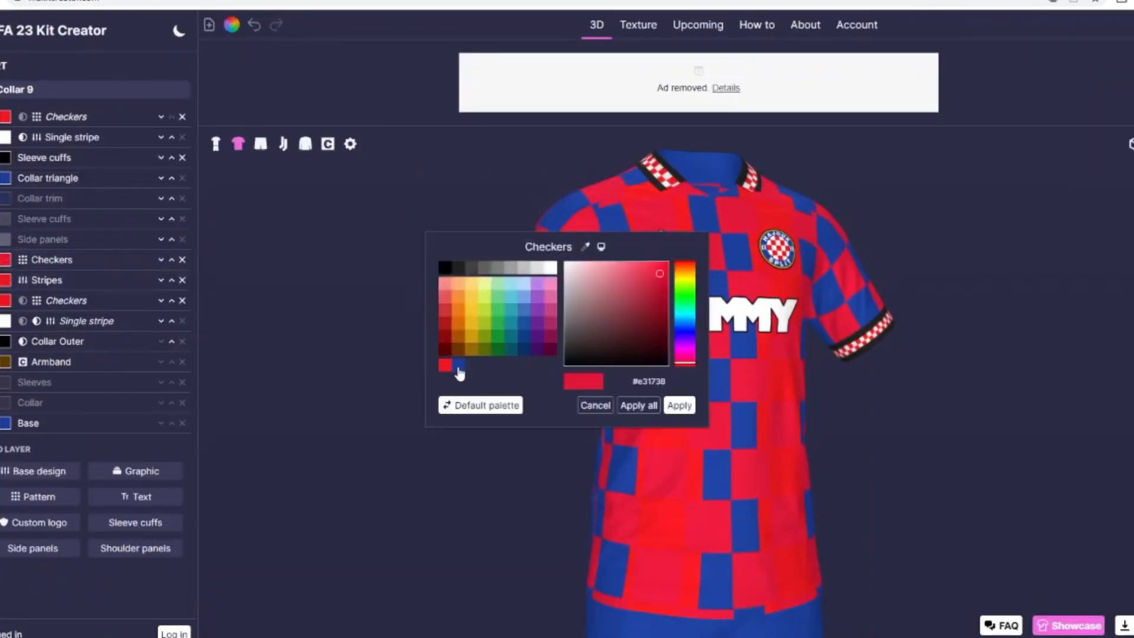
click(456, 371)
click(679, 405)
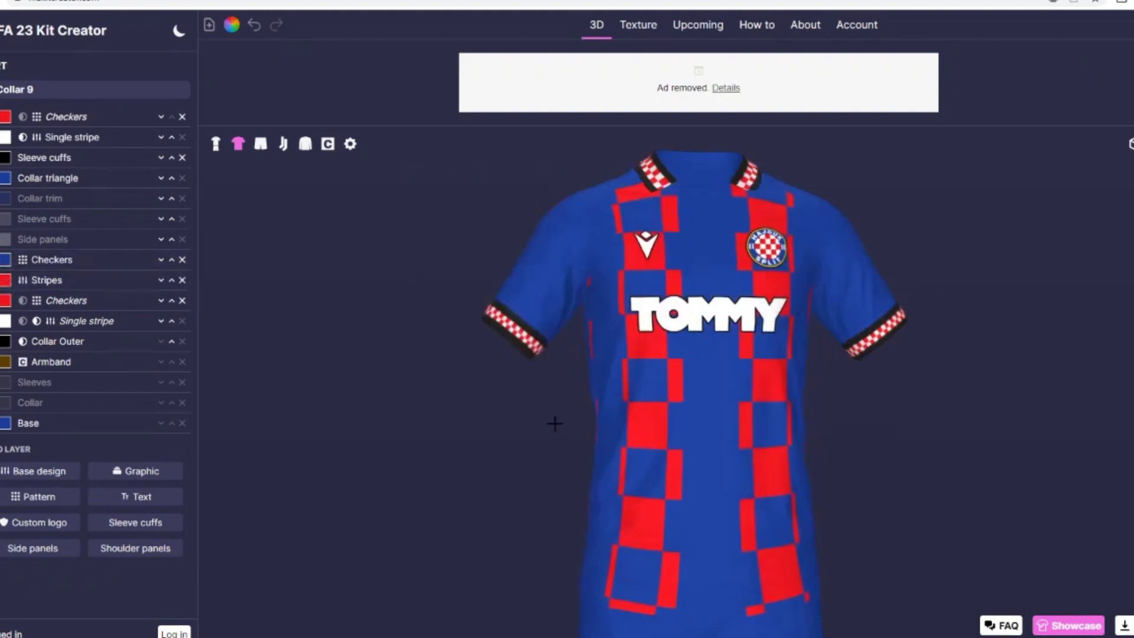
Step: Set the new Checkers pattern's size to 39 and colour it red
click(36, 260)
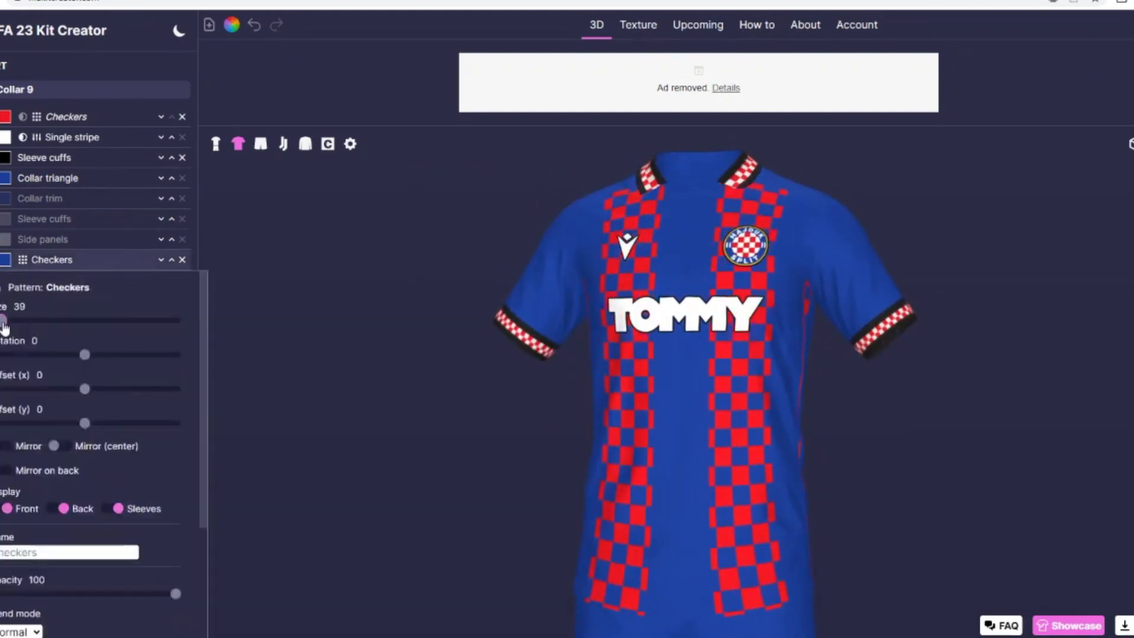
click(7, 260)
click(447, 371)
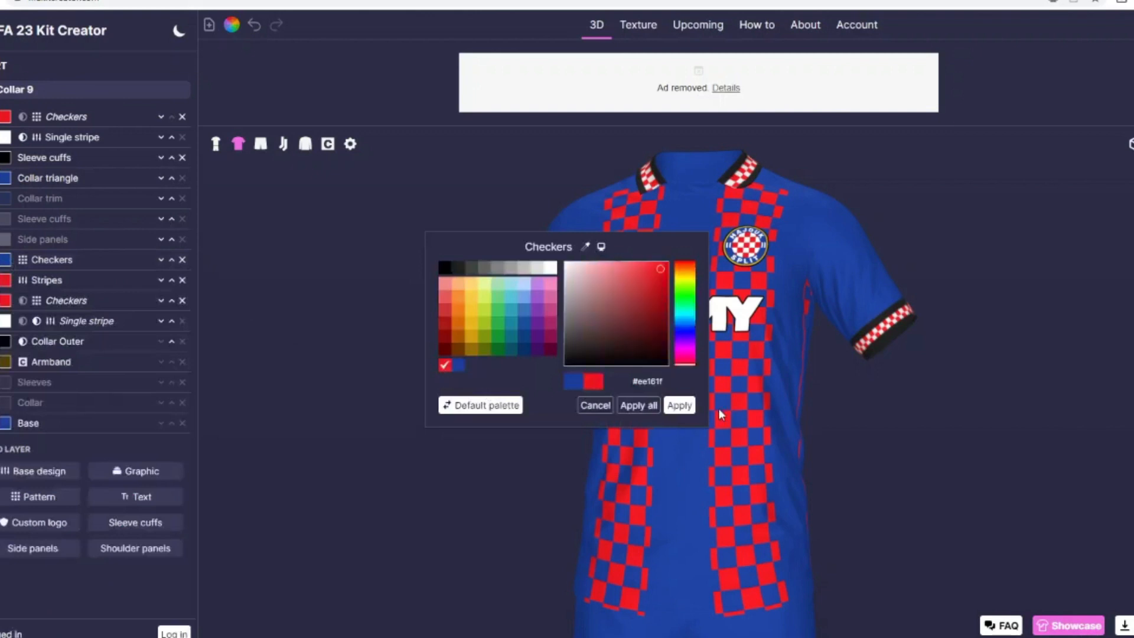
click(683, 406)
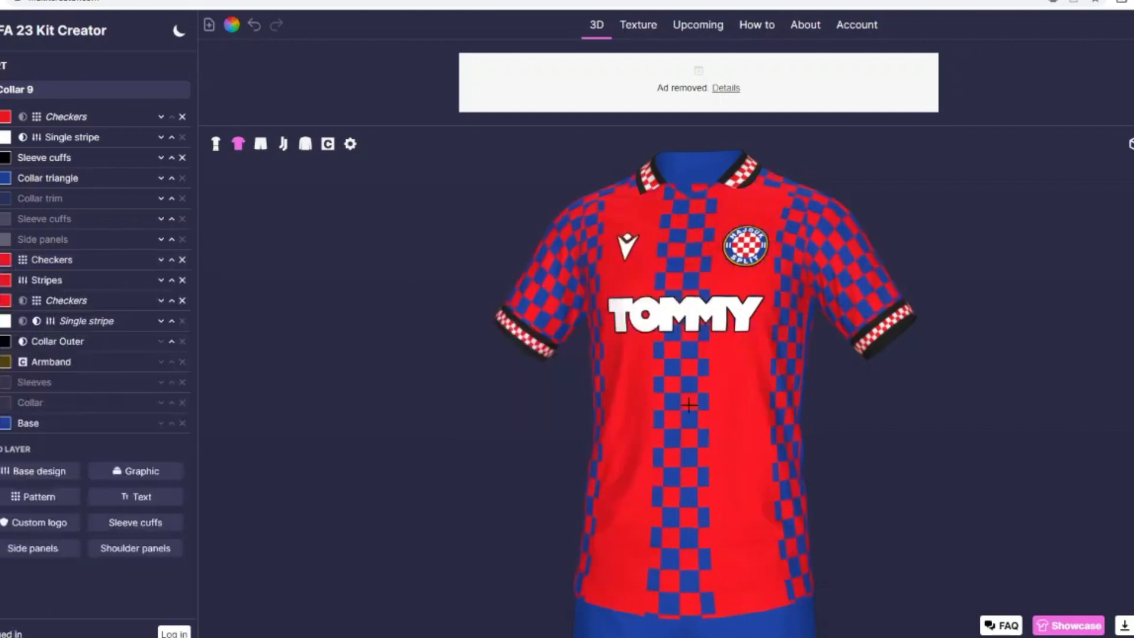
Step: Colour the new Checkers pattern on the shirt white
click(6, 260)
click(550, 267)
click(679, 405)
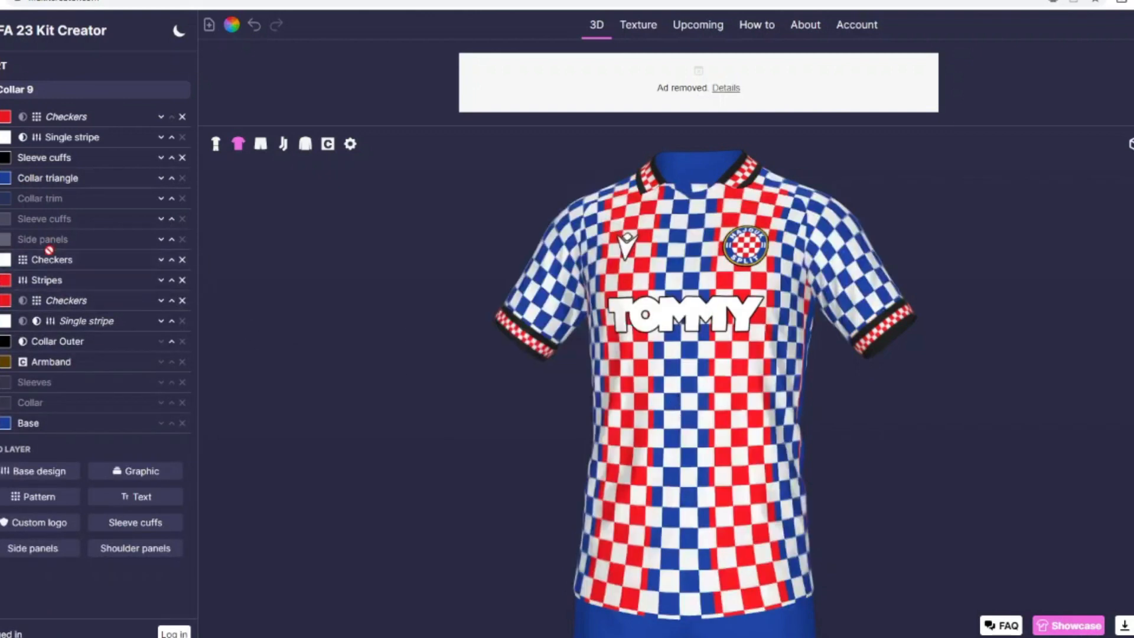
Step: Mask the white Checkers pattern with the Stripes layer and check the shirt's front
click(50, 259)
scroll(88, 502, down, 3)
click(36, 581)
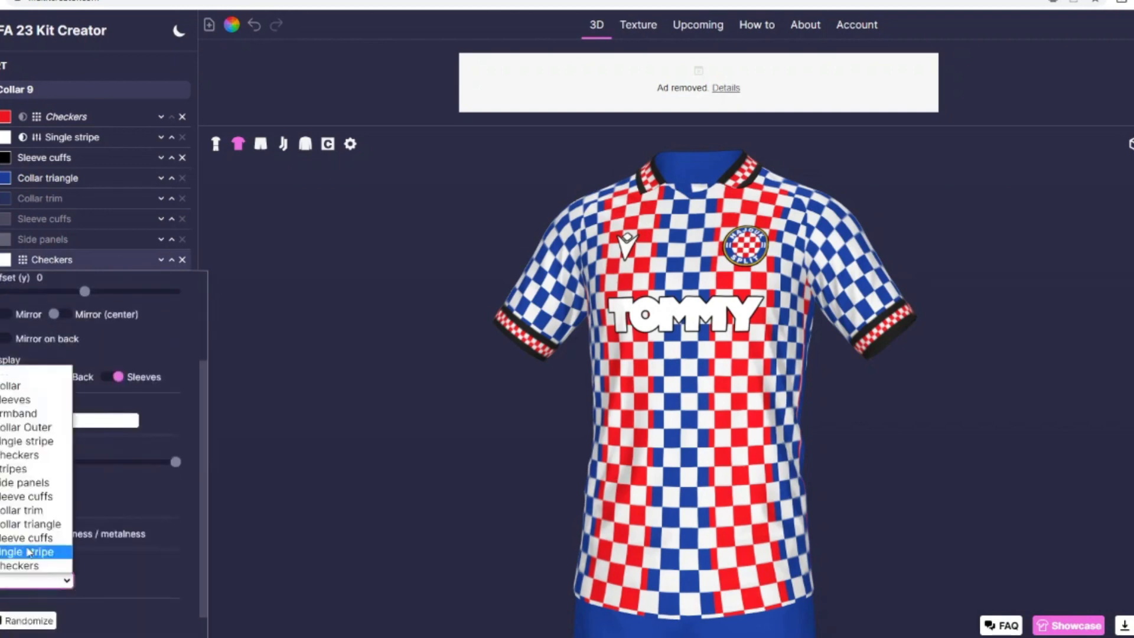
click(27, 469)
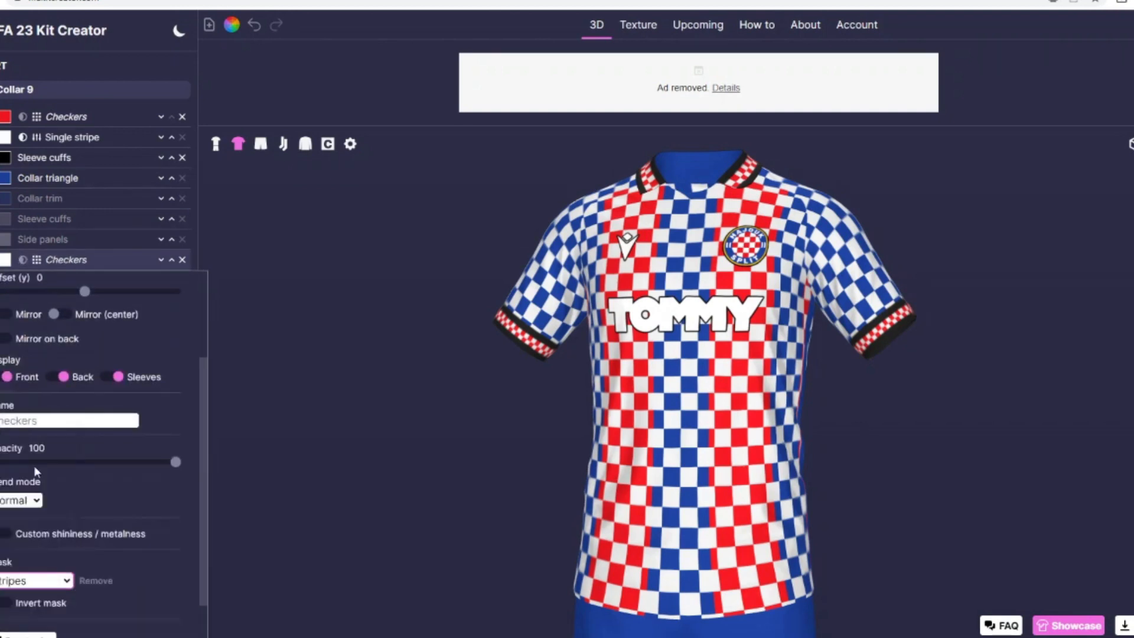
drag(314, 499, 342, 481)
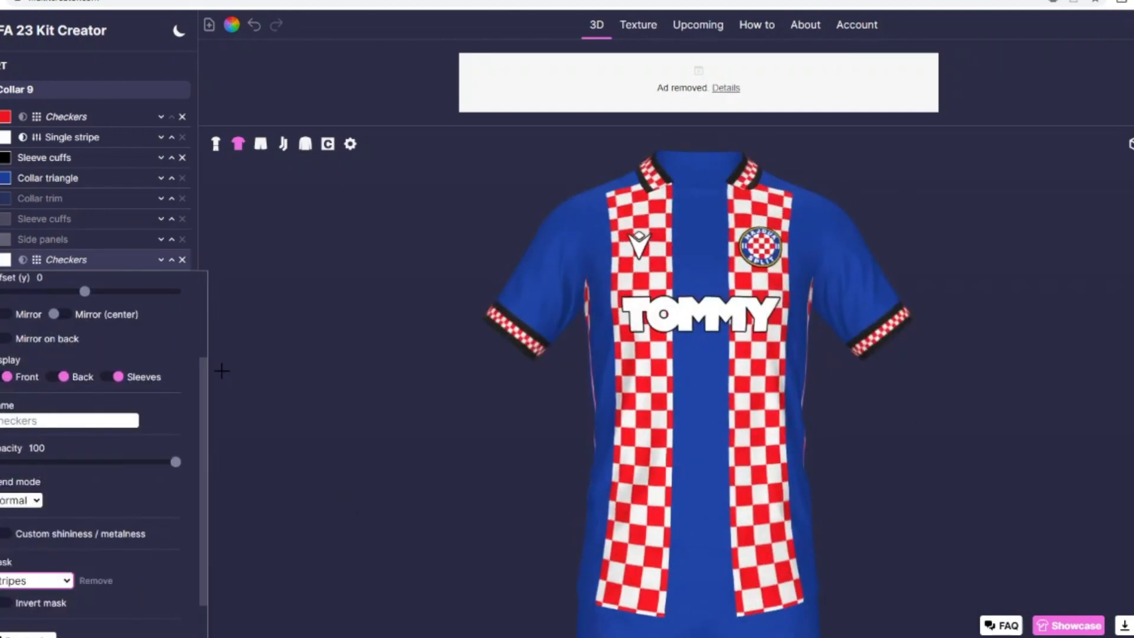
Step: Set the masked white Checkers pattern's size to 100 and colour it dark red
scroll(47, 315, up, 2)
drag(8, 320, 14, 322)
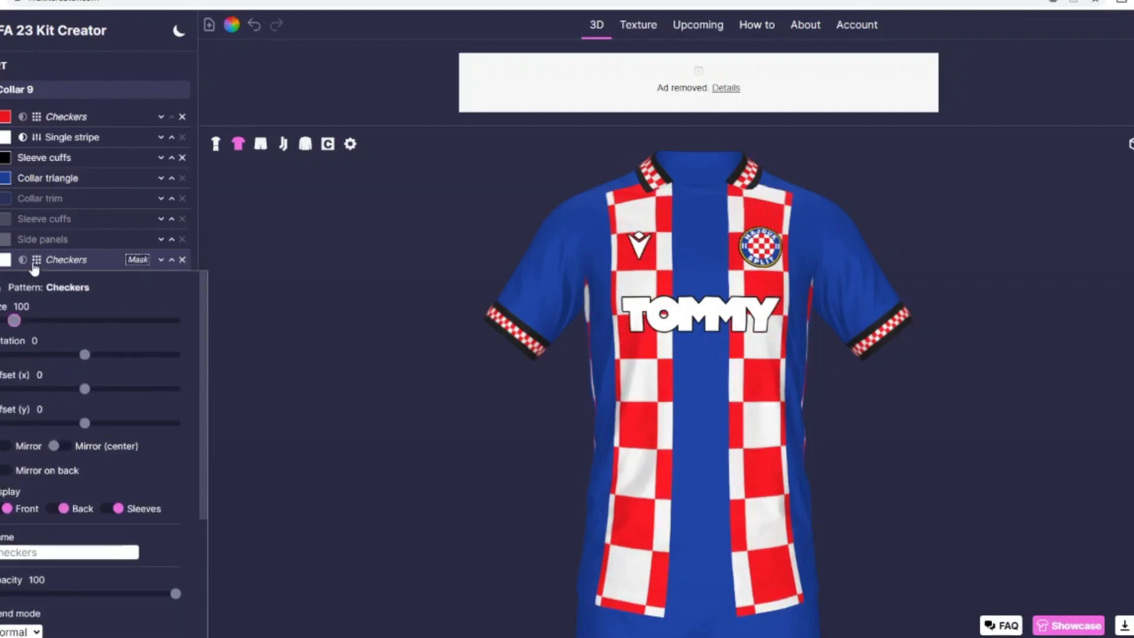
click(5, 260)
click(451, 347)
click(678, 405)
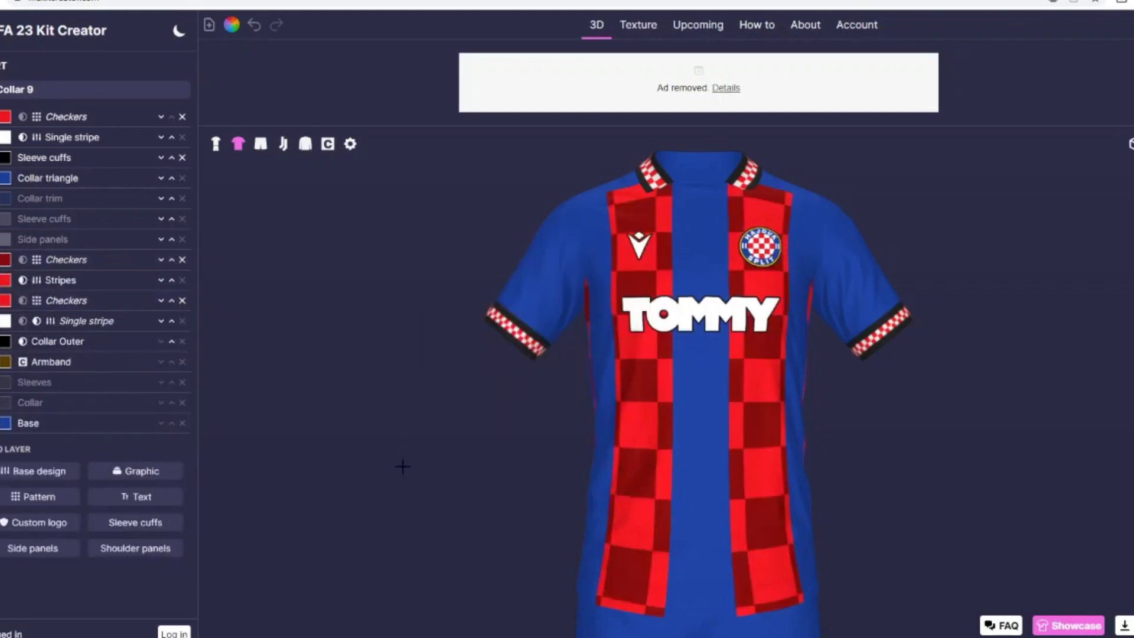
Step: Delete the dark red Checkers pattern above the Stripes layer and check the whole kit
click(183, 259)
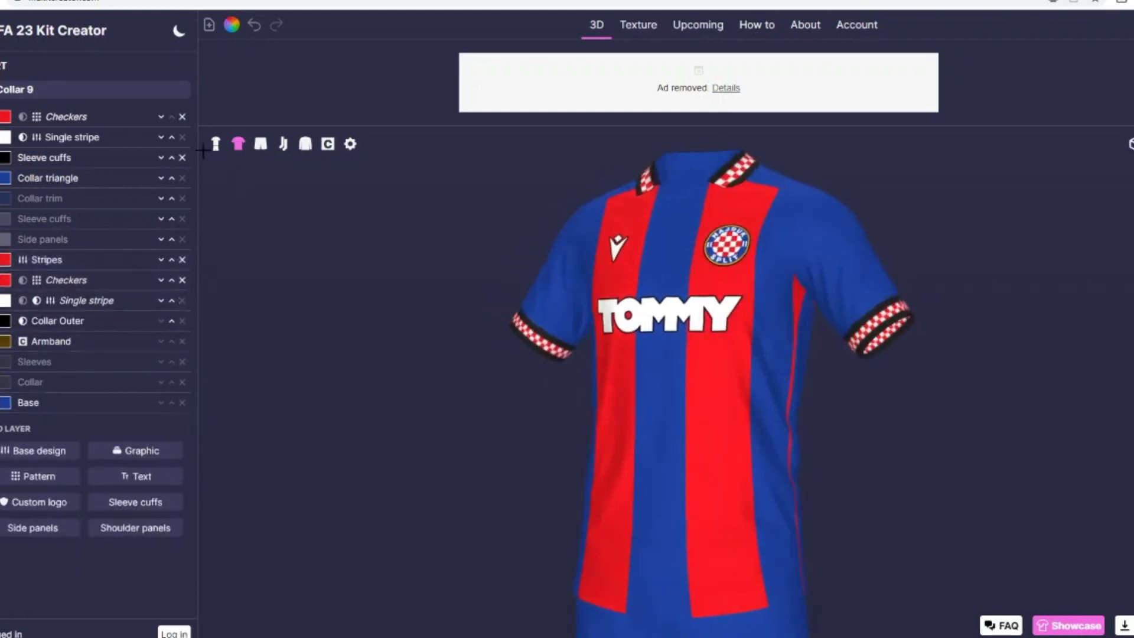
click(216, 144)
click(238, 144)
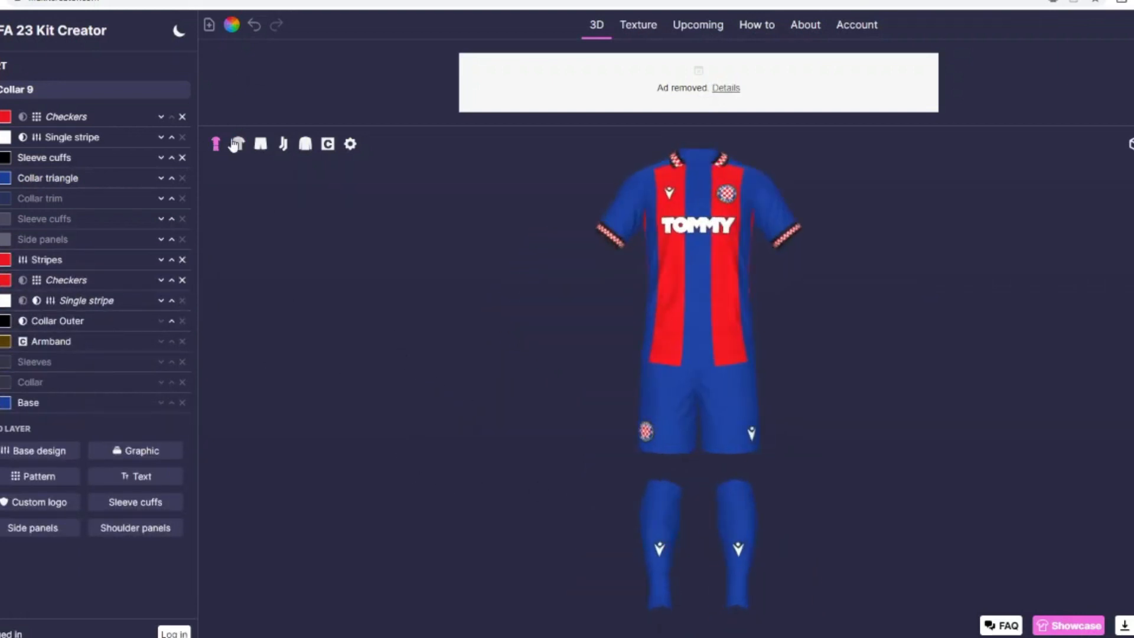
Step: Clear the pattern filter and add the Standard Liege 23 Home pattern above the Stripes layer
click(63, 459)
key(Escape)
click(58, 479)
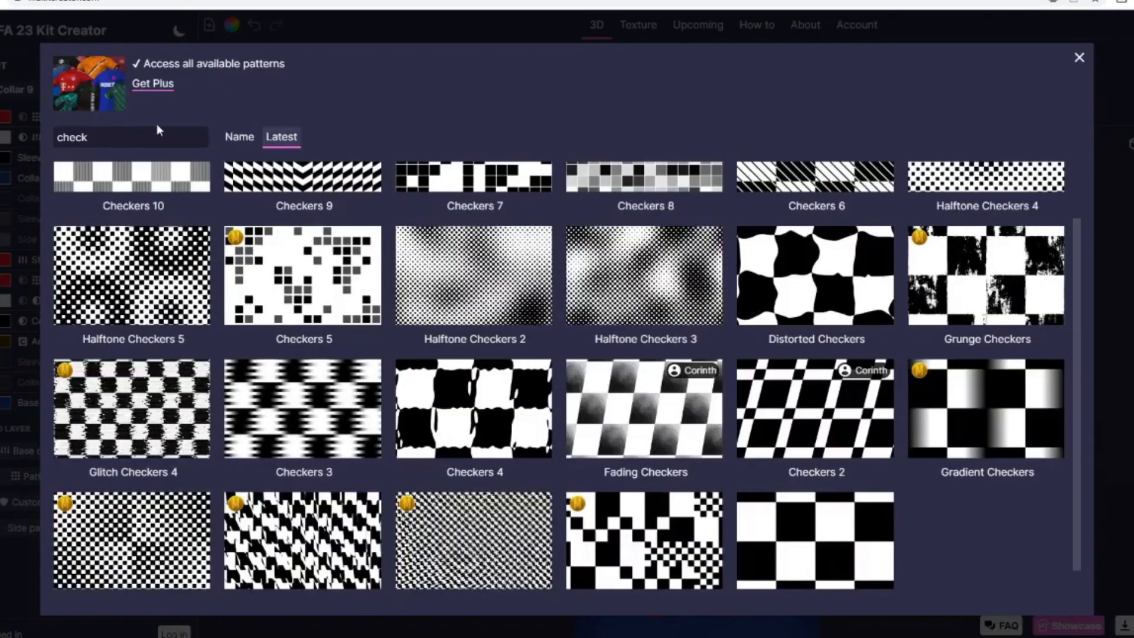
drag(153, 137, 8, 140)
key(BackSpace)
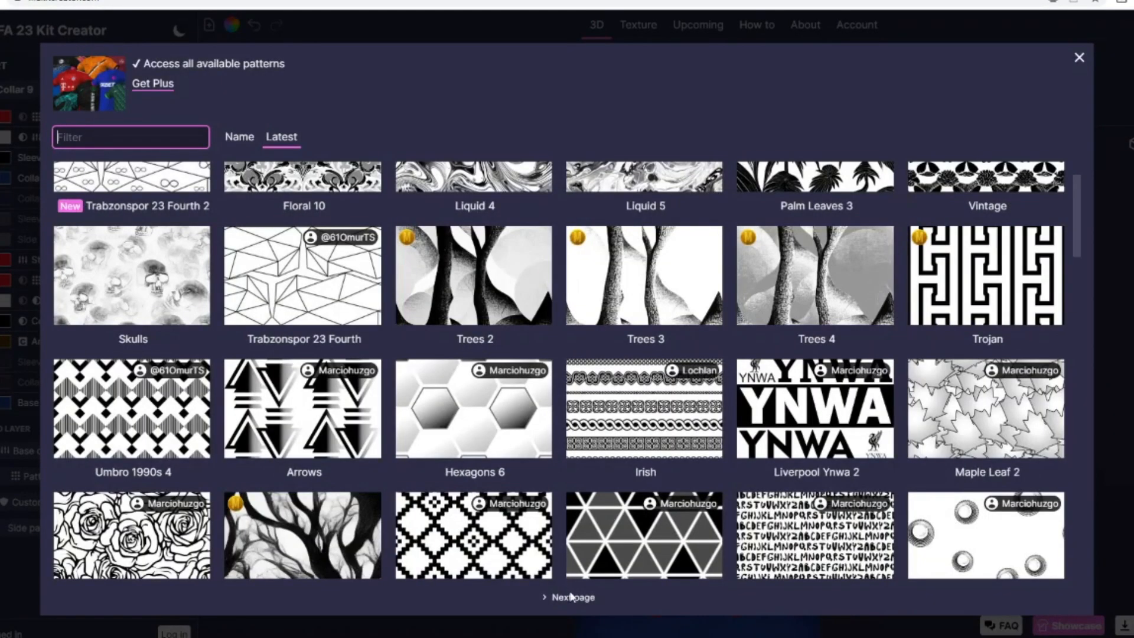
scroll(557, 522, up, 1)
click(573, 598)
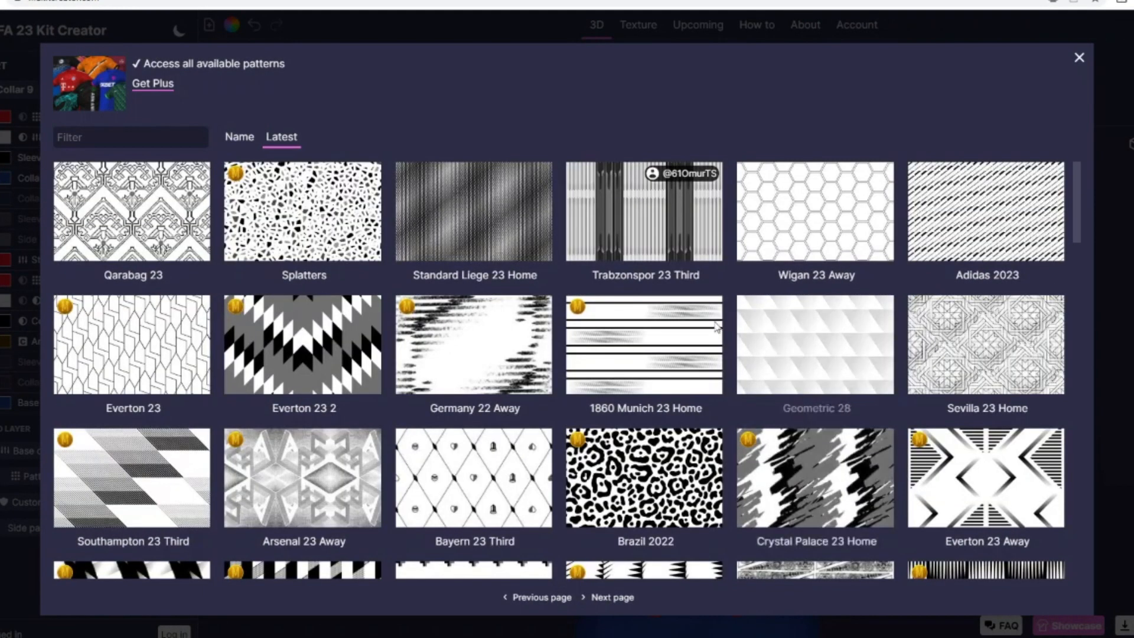
click(494, 216)
Step: Mask the Standard Liege 23 Home pattern with the Stripes layer and colour it dark red
click(22, 266)
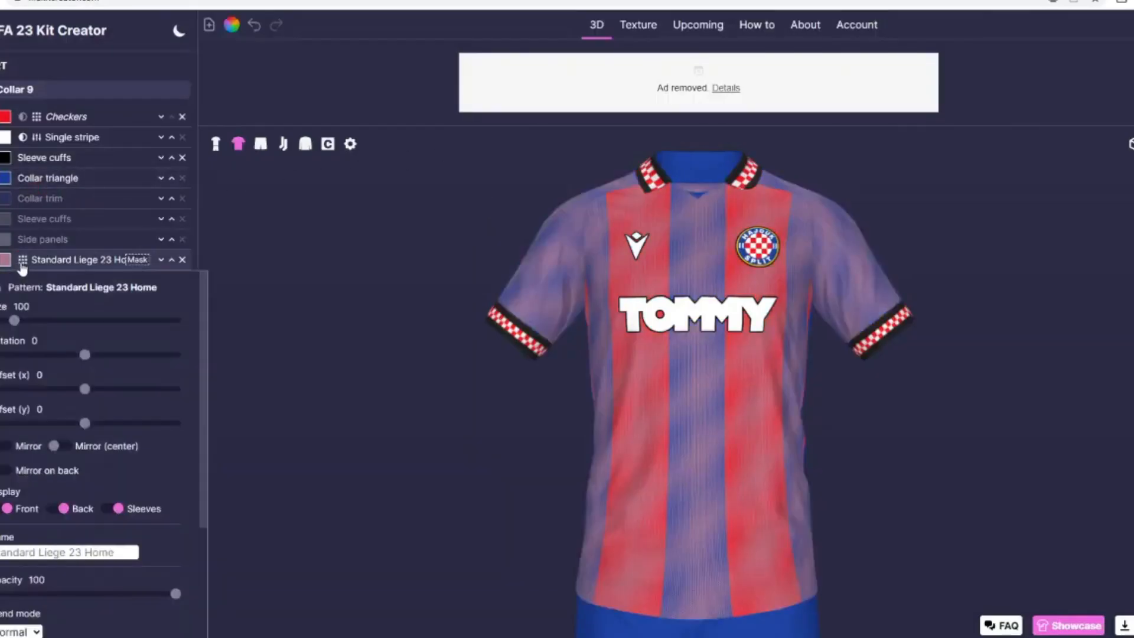
scroll(12, 414, down, 3)
click(25, 537)
click(12, 427)
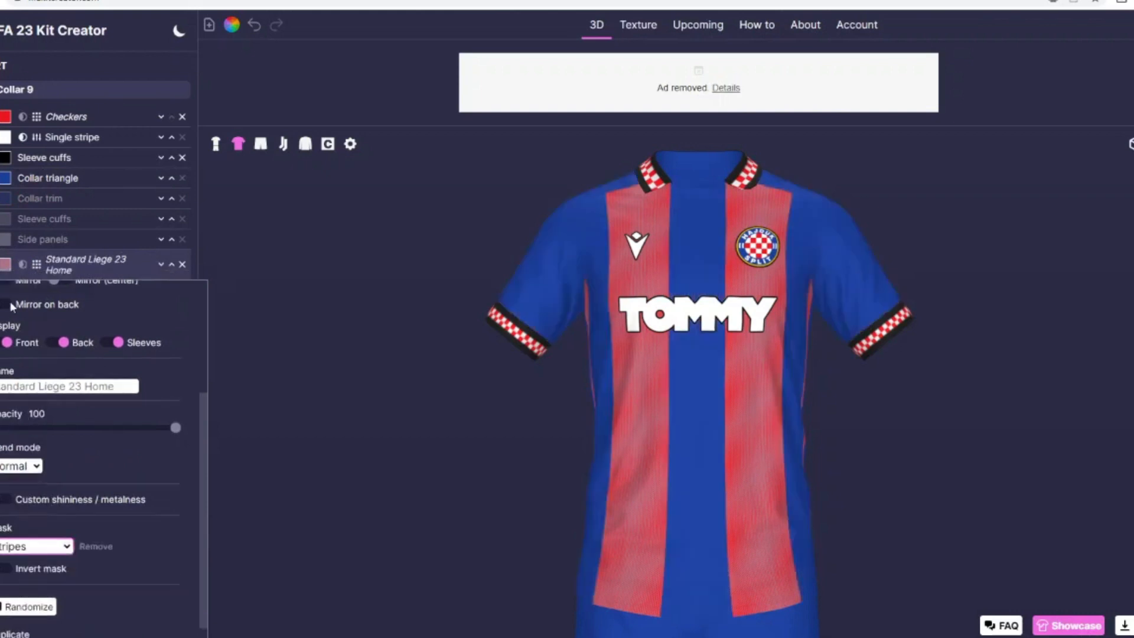
click(3, 267)
click(443, 349)
click(678, 405)
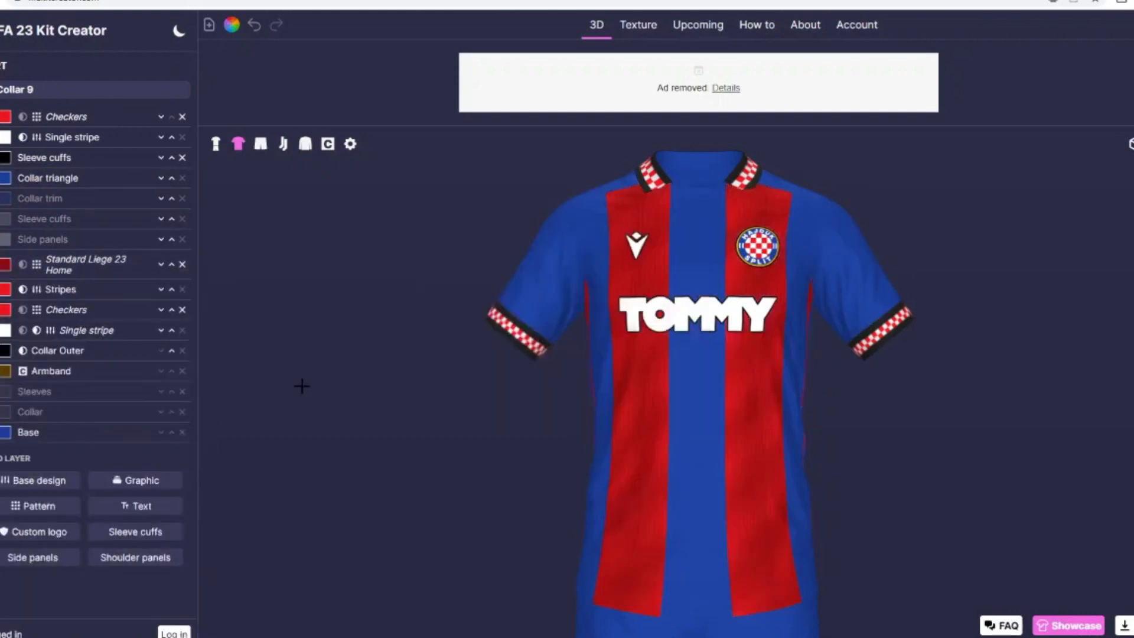
Step: Replace the Standard Liege 23 Home pattern on the shirt with the Benfica 23 Away pattern
drag(275, 360, 156, 309)
click(182, 264)
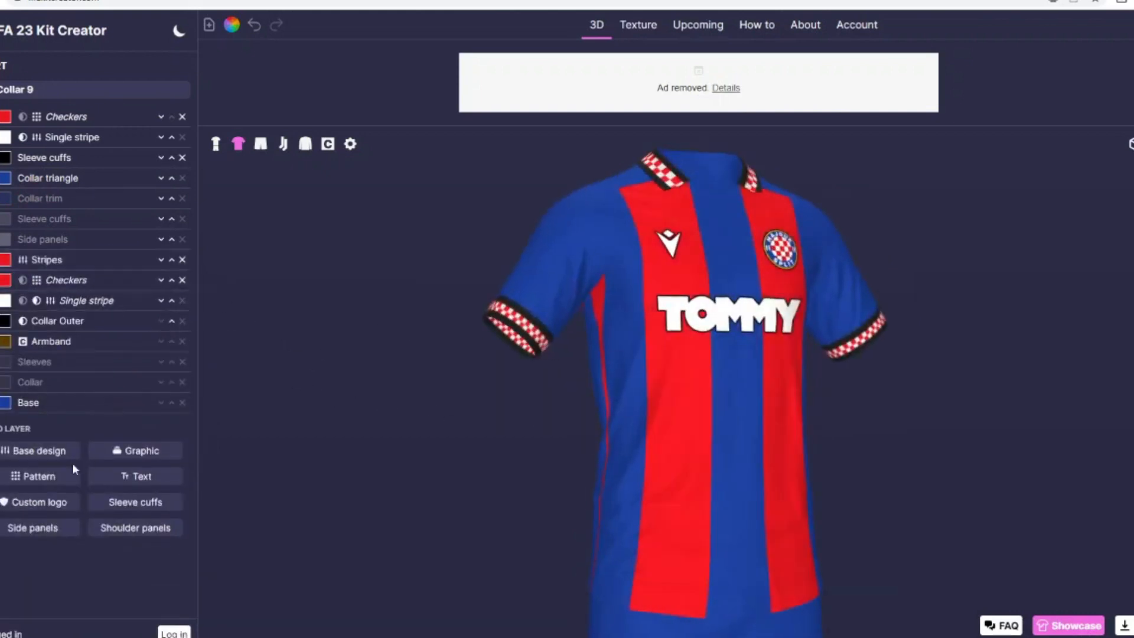
click(39, 476)
scroll(741, 305, down, 8)
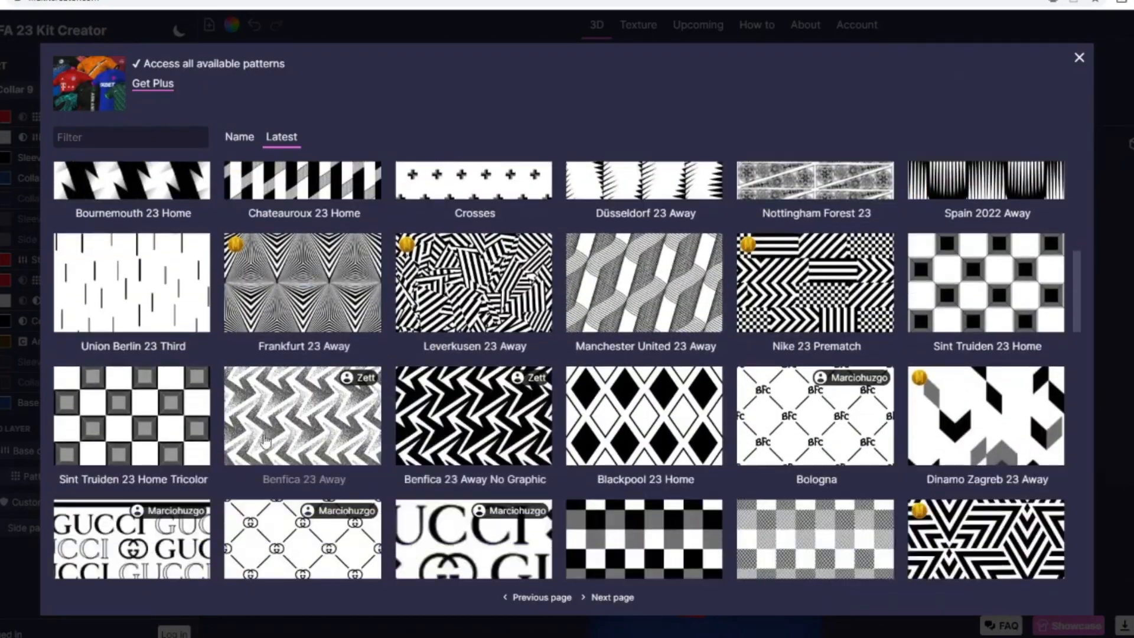
click(302, 416)
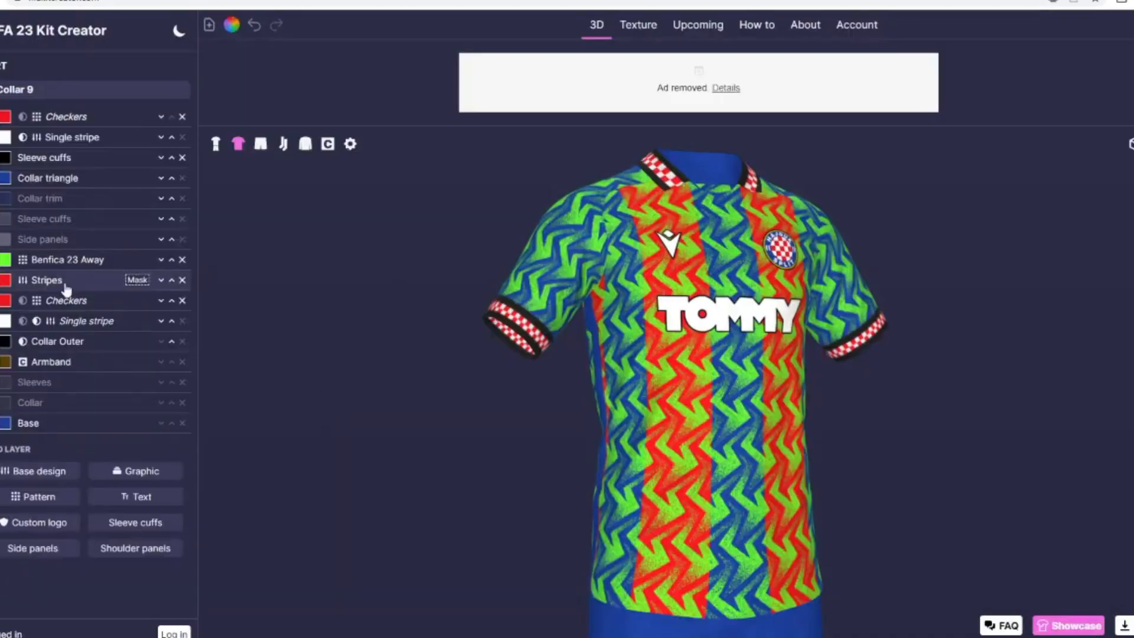
Step: Mask the Benfica 23 Away pattern with the Stripes layer and colour it dark red
click(29, 266)
scroll(28, 460, down, 3)
click(19, 539)
click(18, 477)
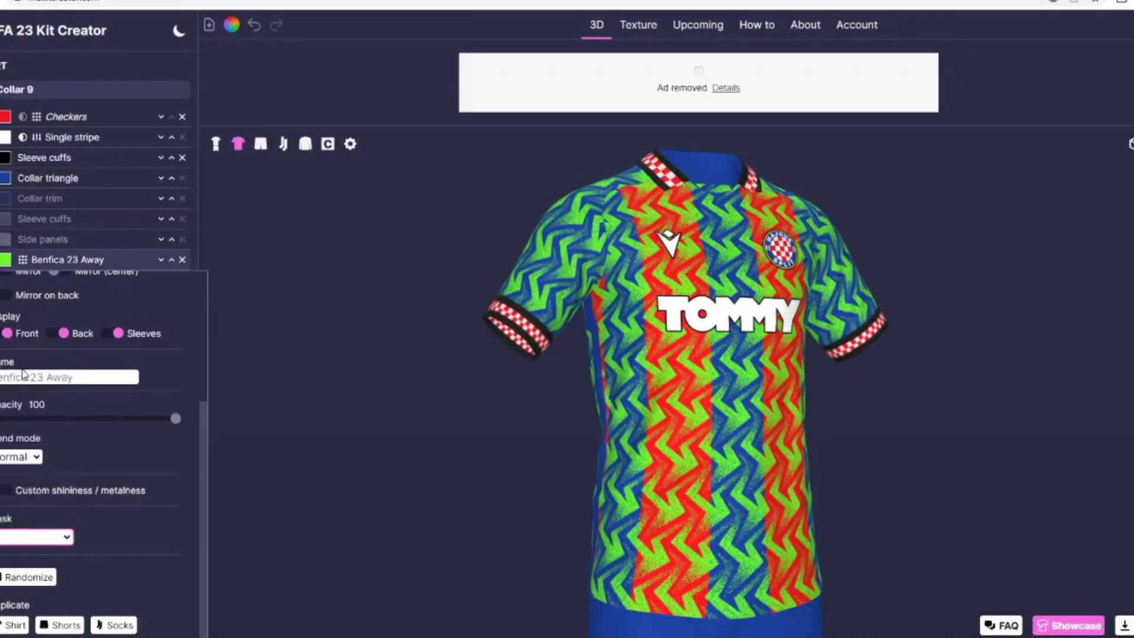
click(5, 262)
click(443, 335)
click(660, 402)
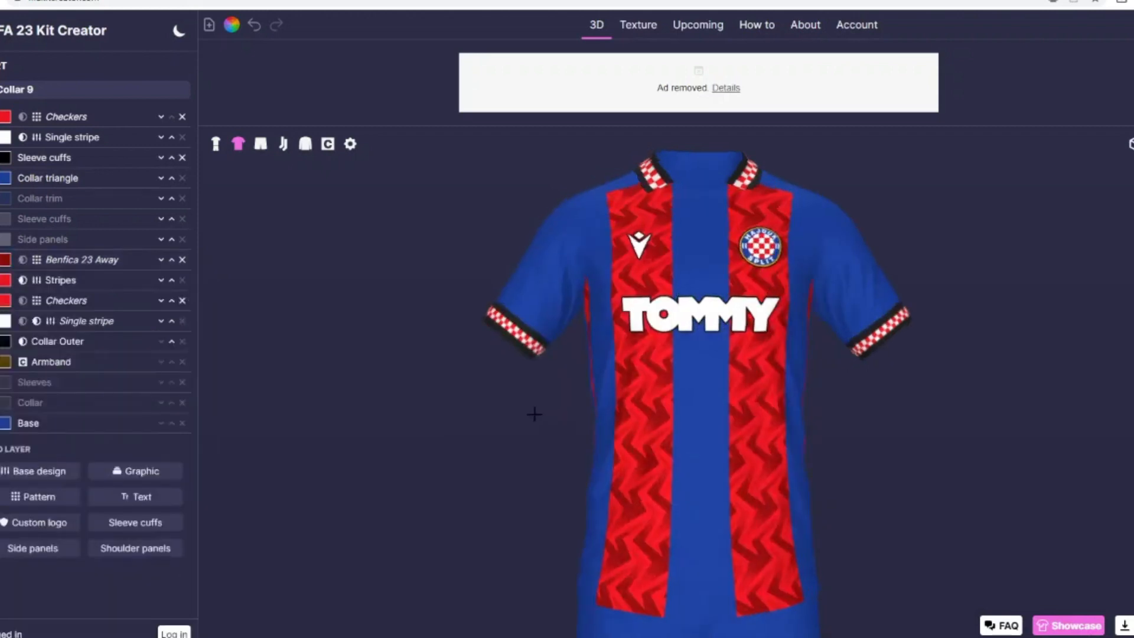
Step: Lower the Benfica 23 Away pattern's opacity to 32 and check it on the whole kit
click(216, 144)
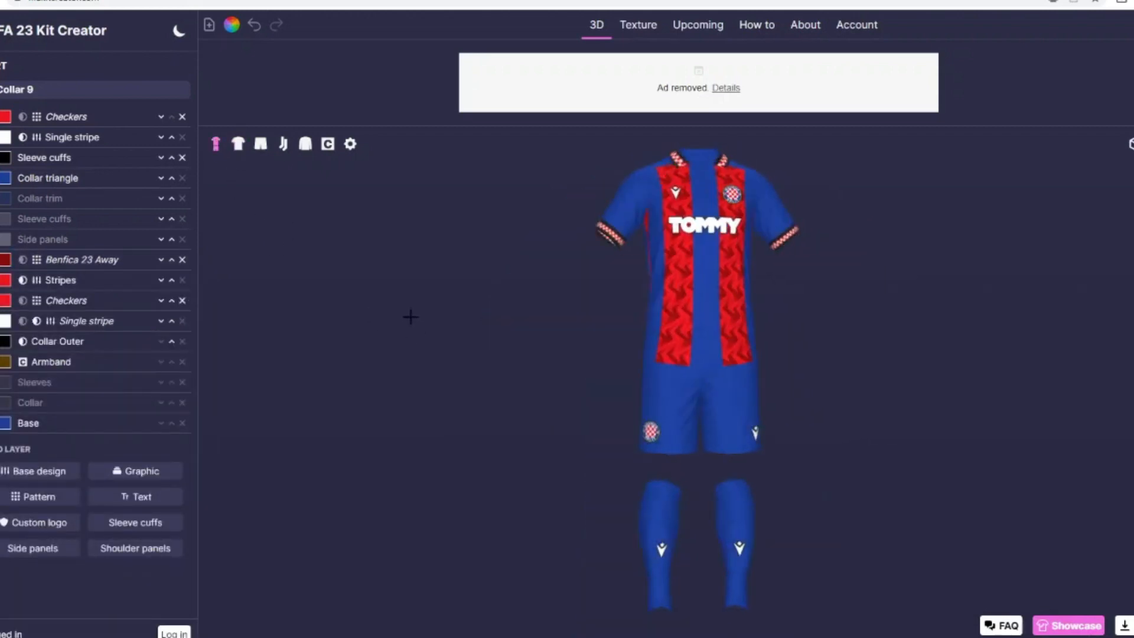
click(44, 266)
scroll(59, 384, down, 3)
drag(176, 421, 28, 421)
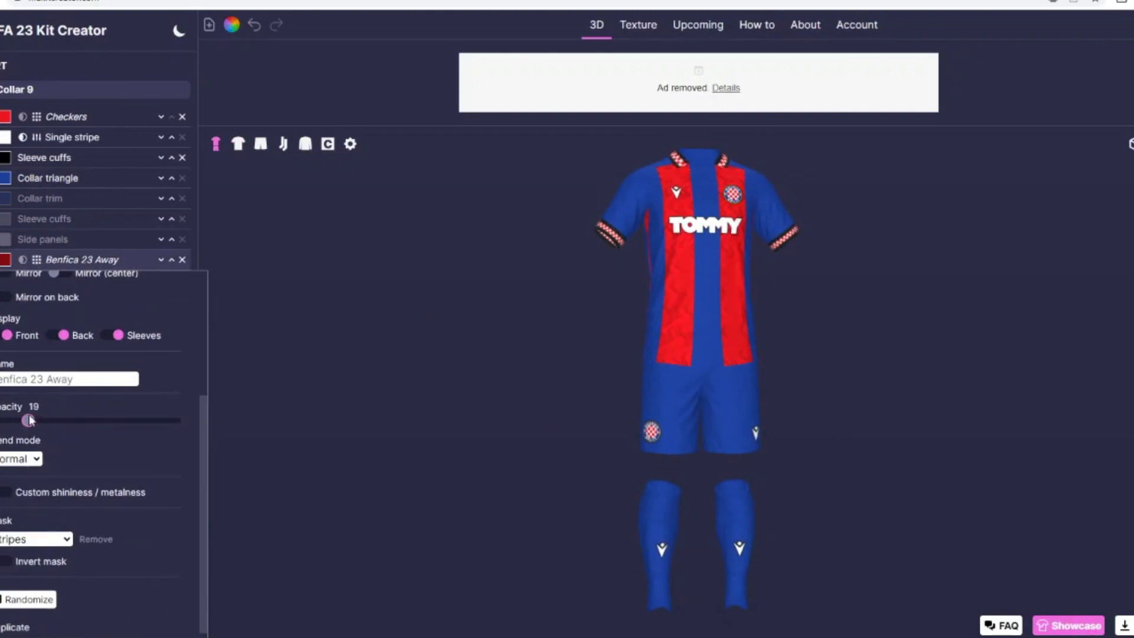
click(238, 143)
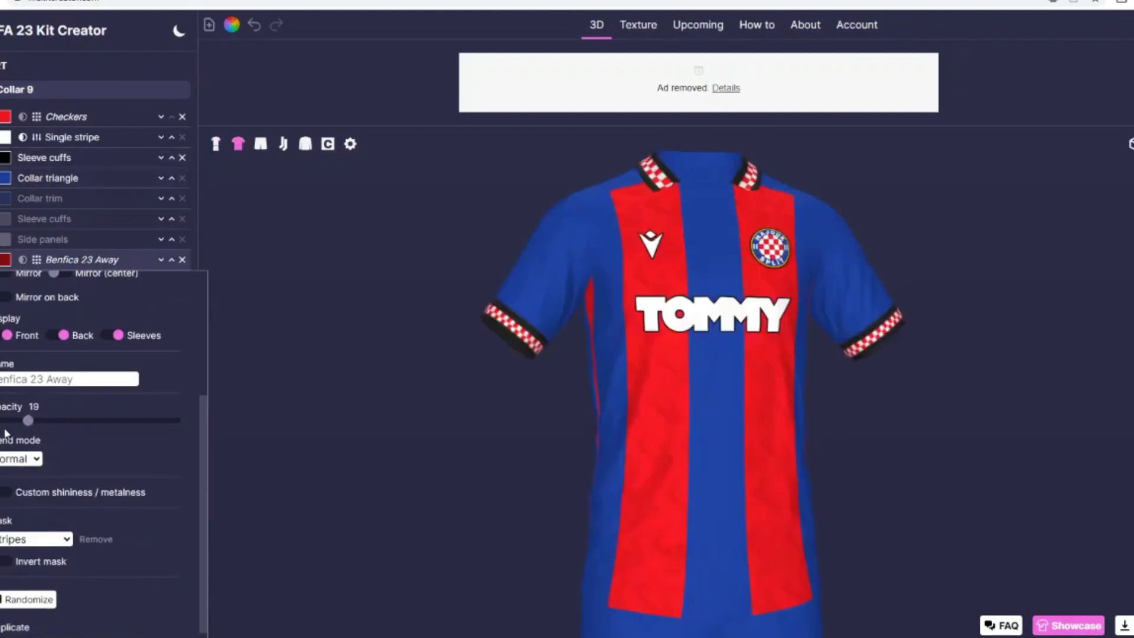
drag(28, 421, 53, 423)
click(216, 144)
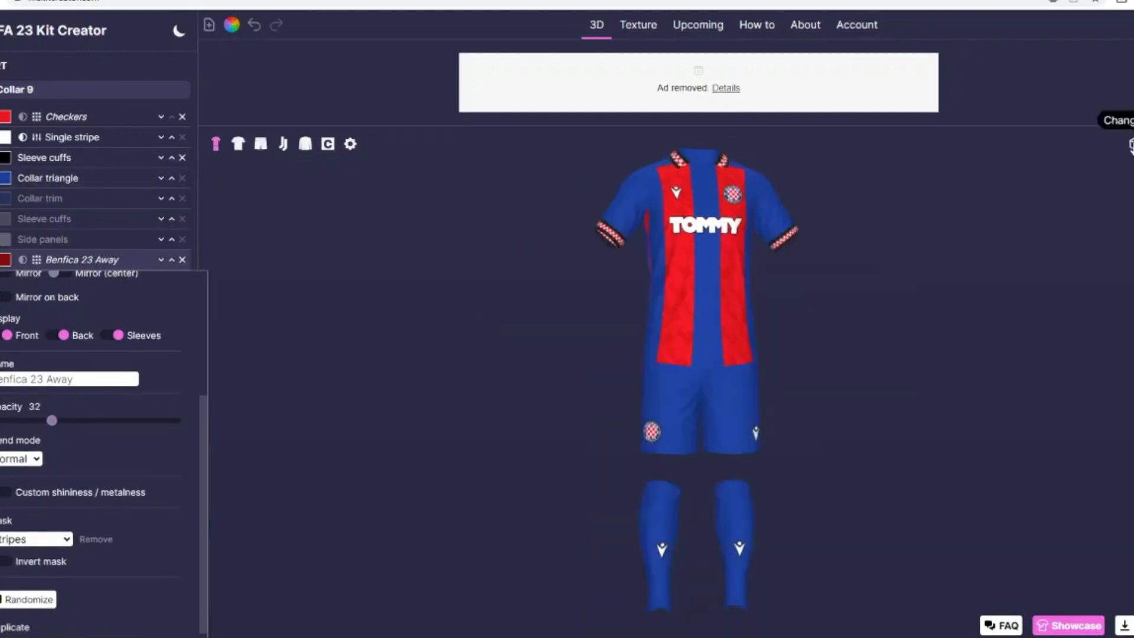
click(44, 263)
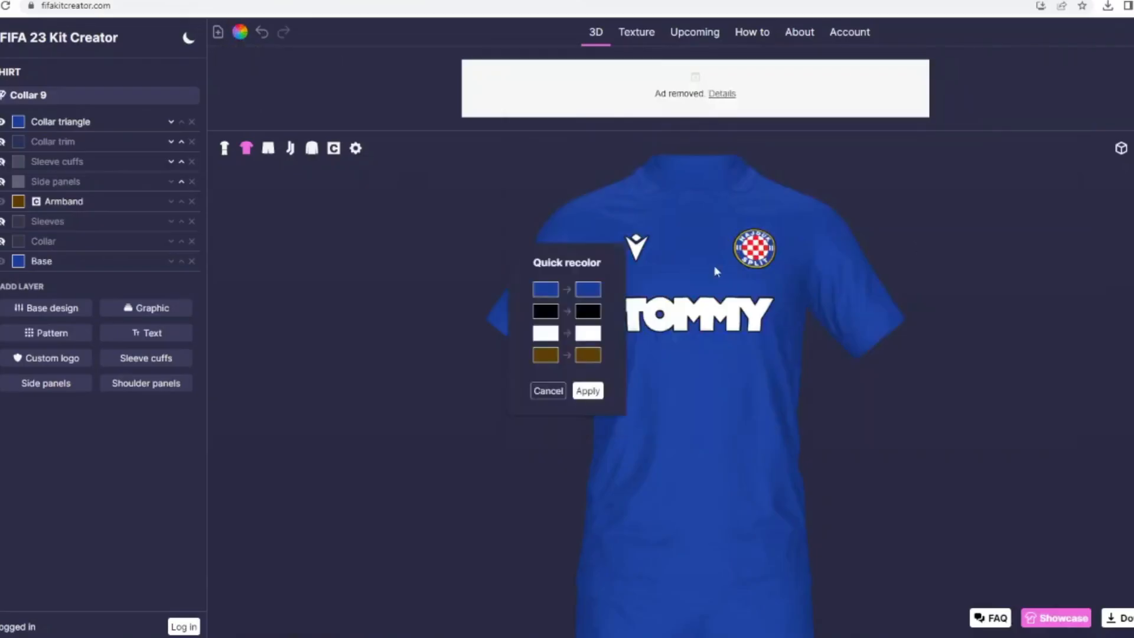
Step: In the quick recolor, replace blue with black and white with the saved red
click(588, 289)
click(445, 264)
click(677, 403)
click(588, 334)
click(448, 363)
click(677, 403)
Step: Replace black with the yellow sampled from the crest's border and apply the quick recolor
click(588, 311)
click(552, 269)
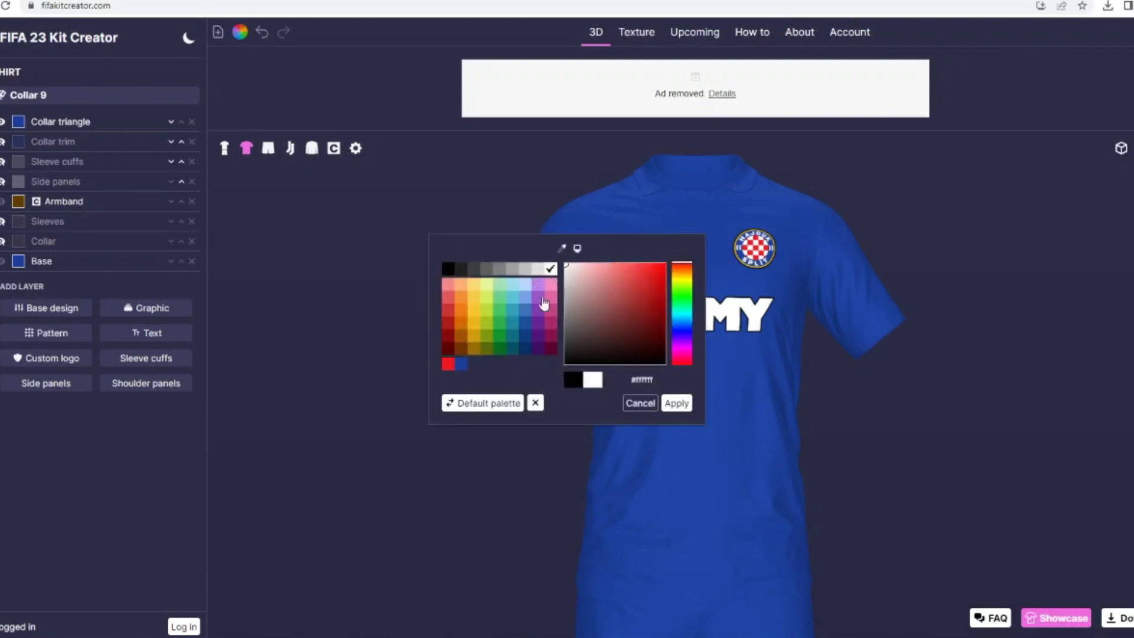
click(562, 248)
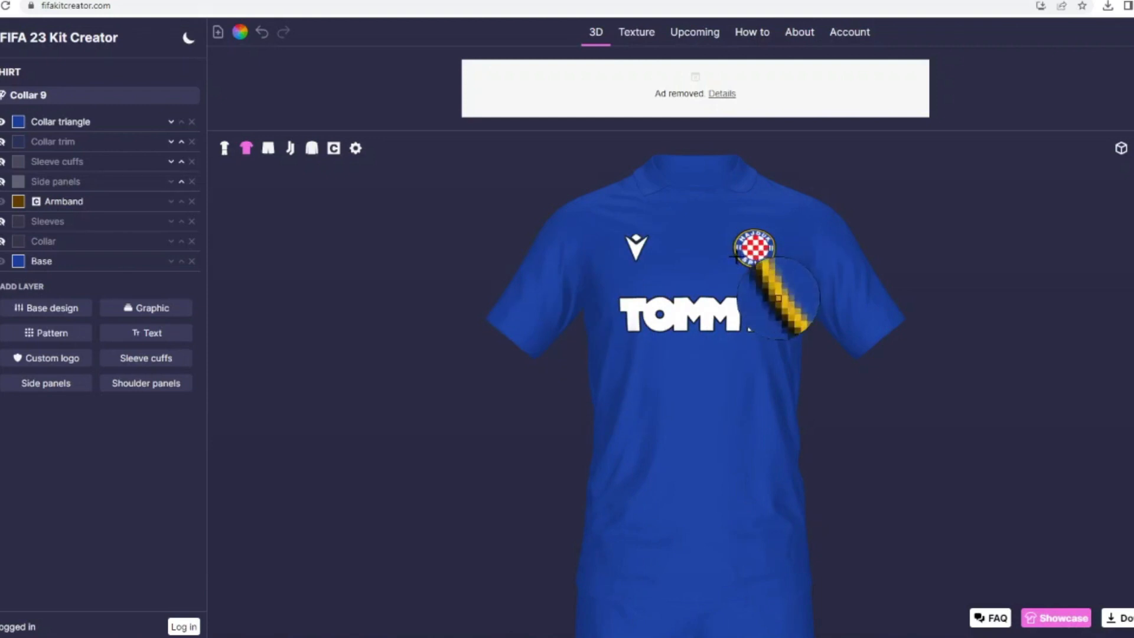
click(736, 258)
click(679, 405)
click(600, 388)
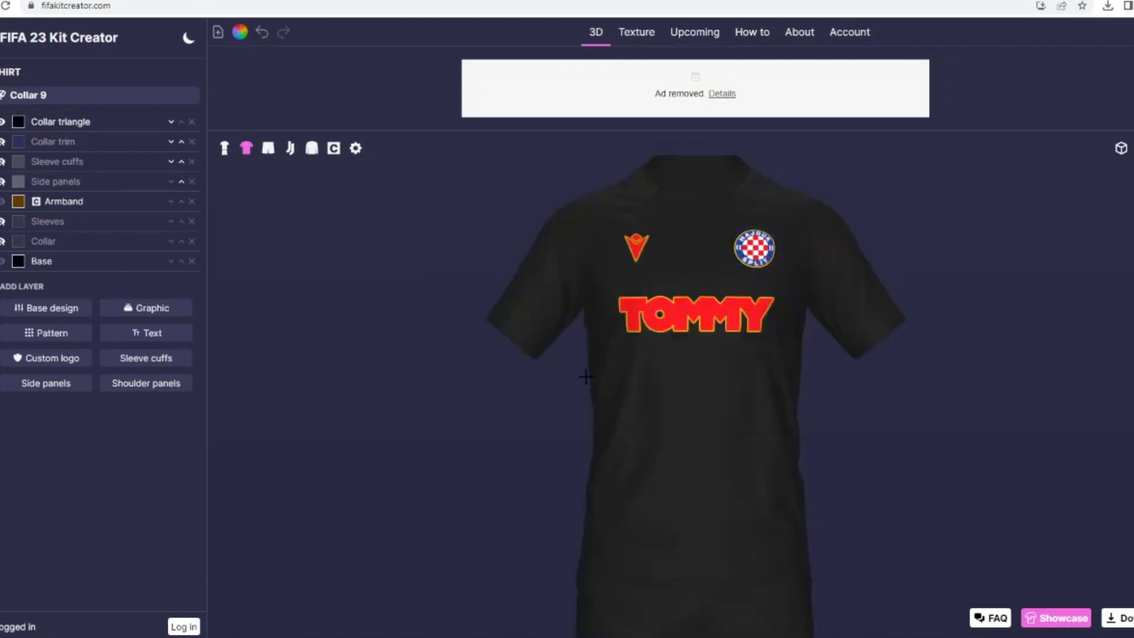
Step: Quick-recolor the kit again, replacing red with the yellow #ffc306 and yellow with black
click(240, 32)
click(589, 334)
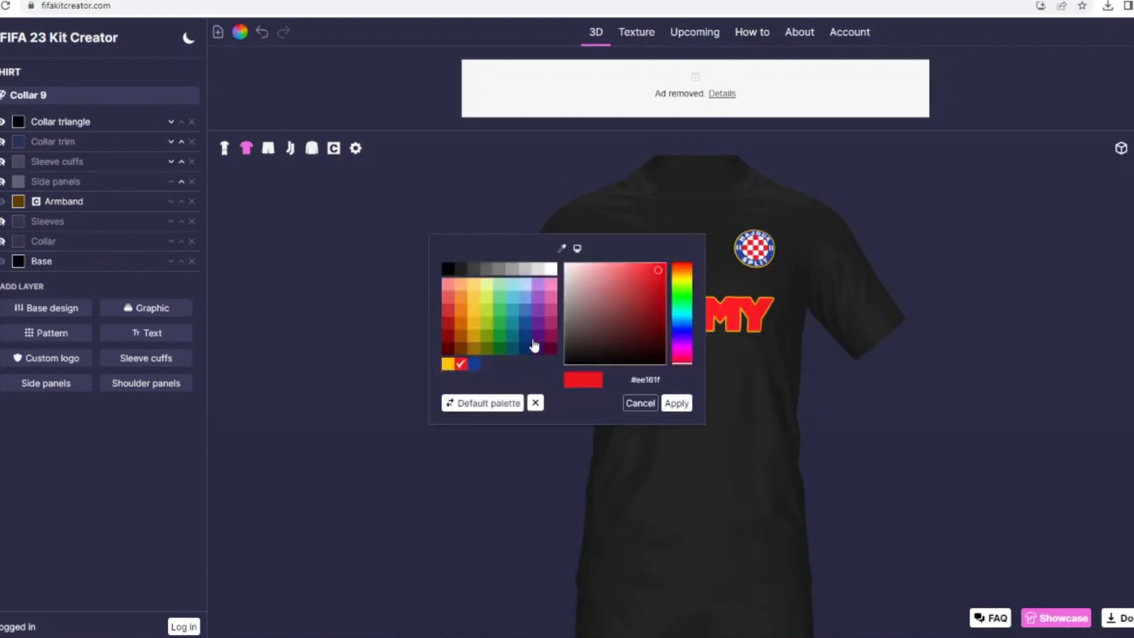
click(447, 364)
click(677, 403)
click(589, 324)
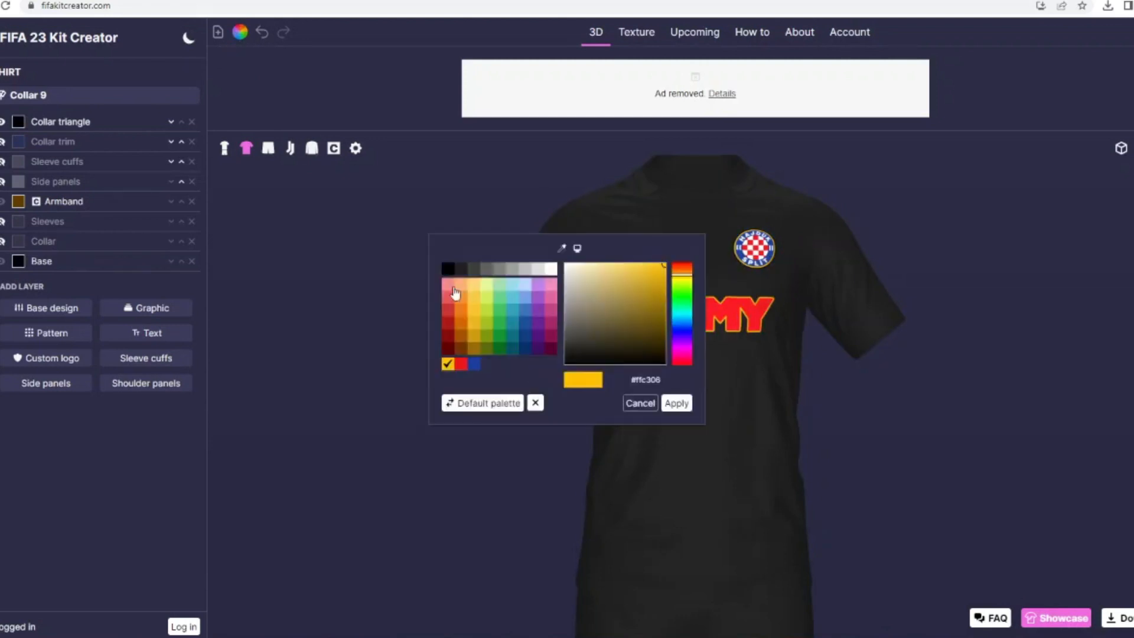
click(448, 268)
click(677, 402)
click(585, 390)
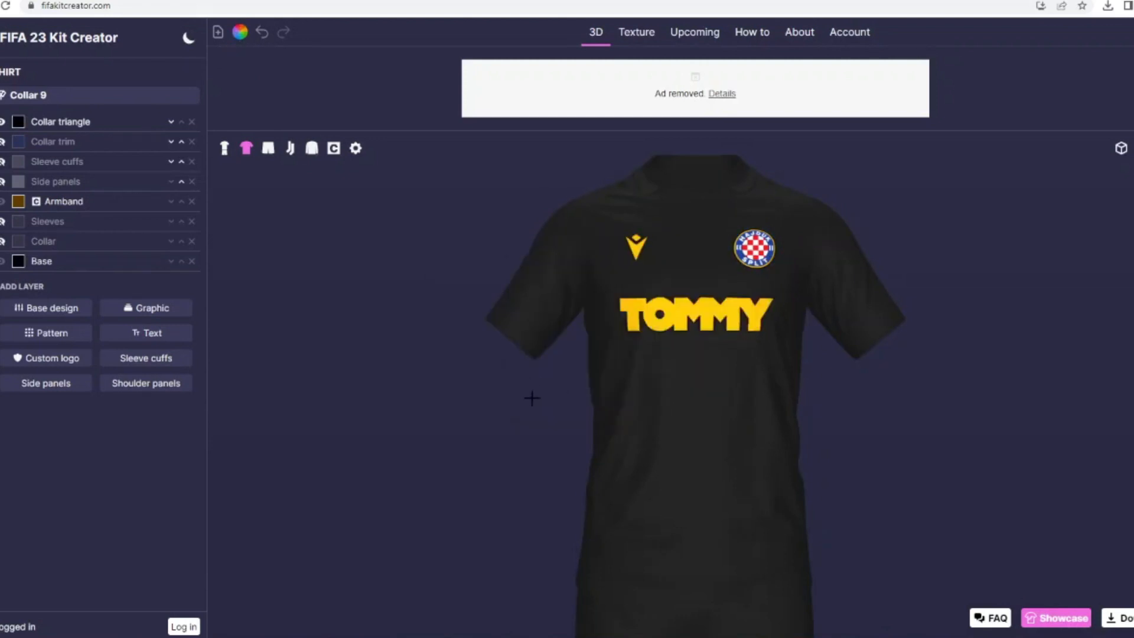
drag(362, 313, 367, 347)
key(alt+Tab)
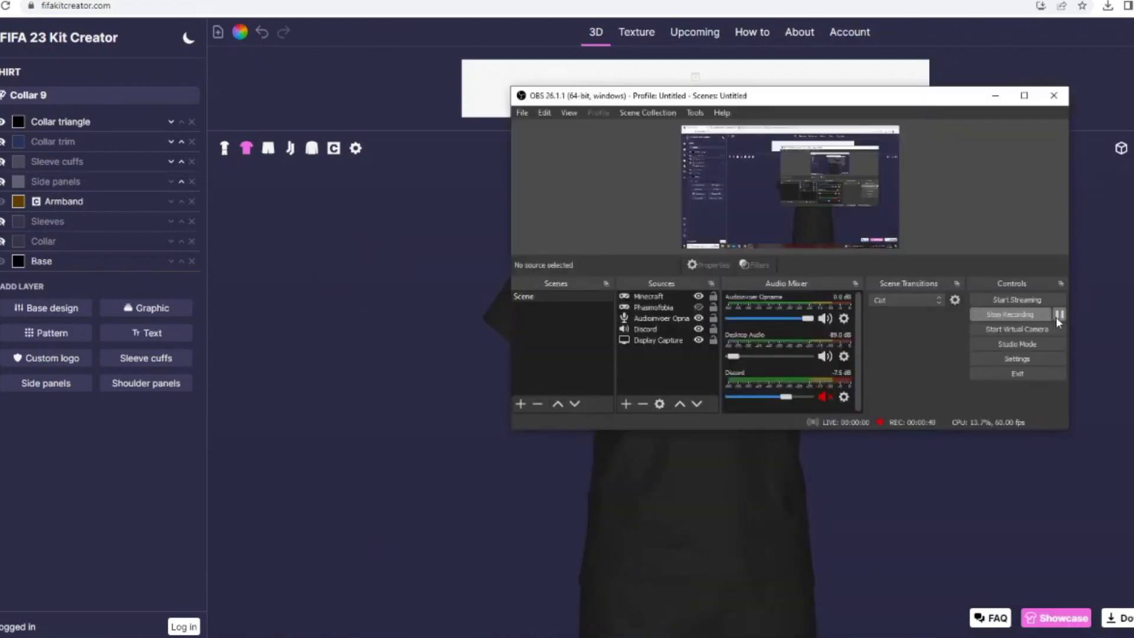
click(1117, 280)
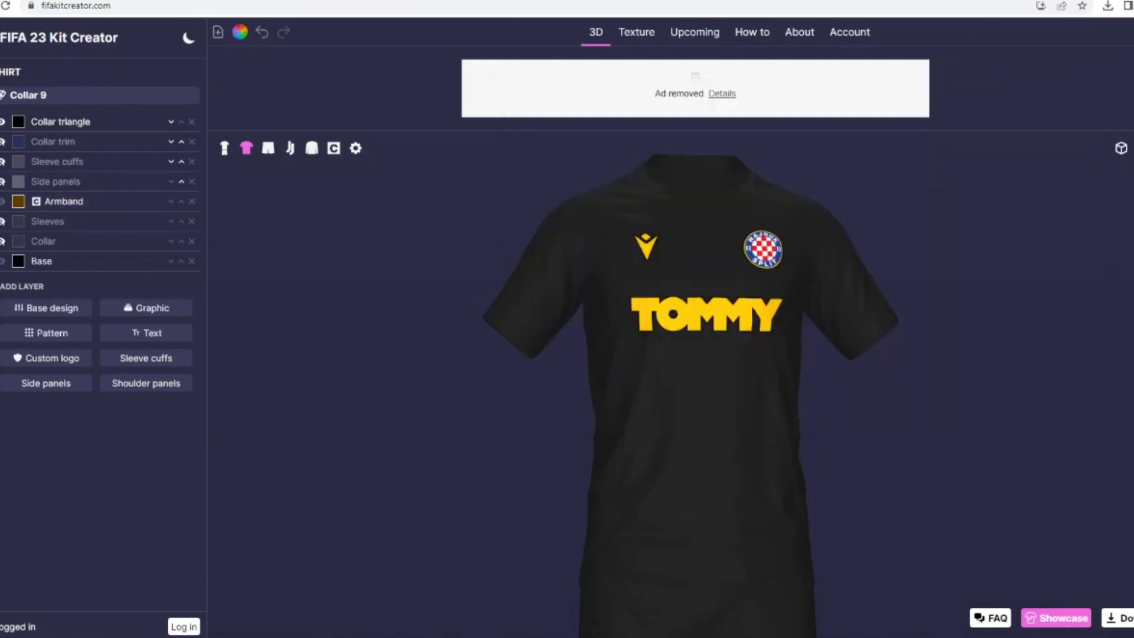
Step: Add the Geometric 27 pattern to the black shirt and colour it dark grey
click(42, 328)
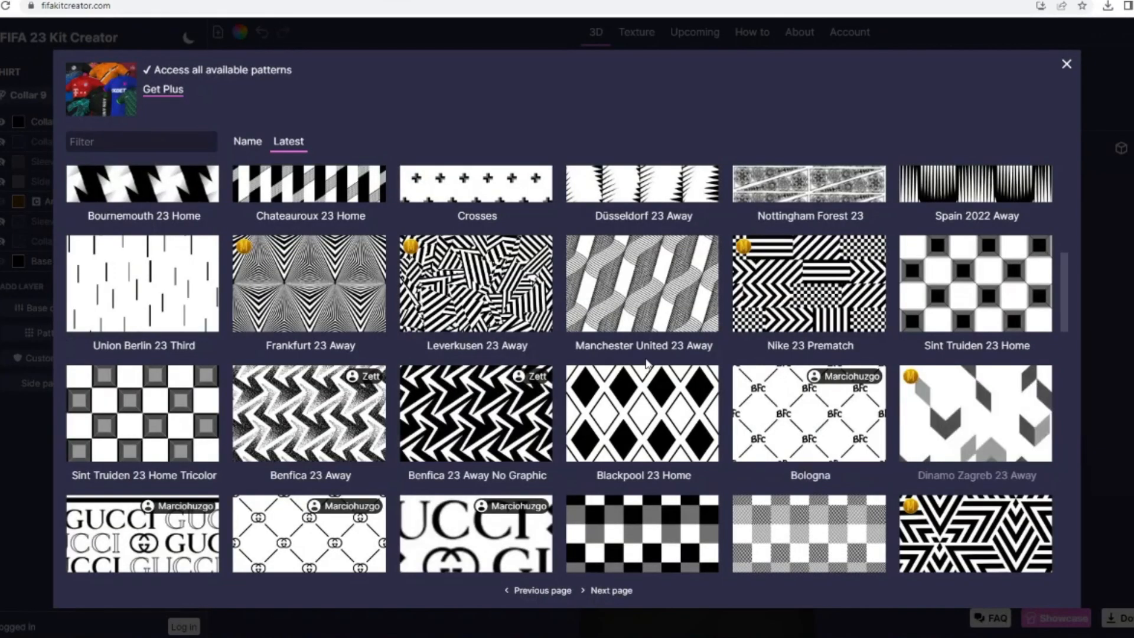
scroll(645, 435, down, 5)
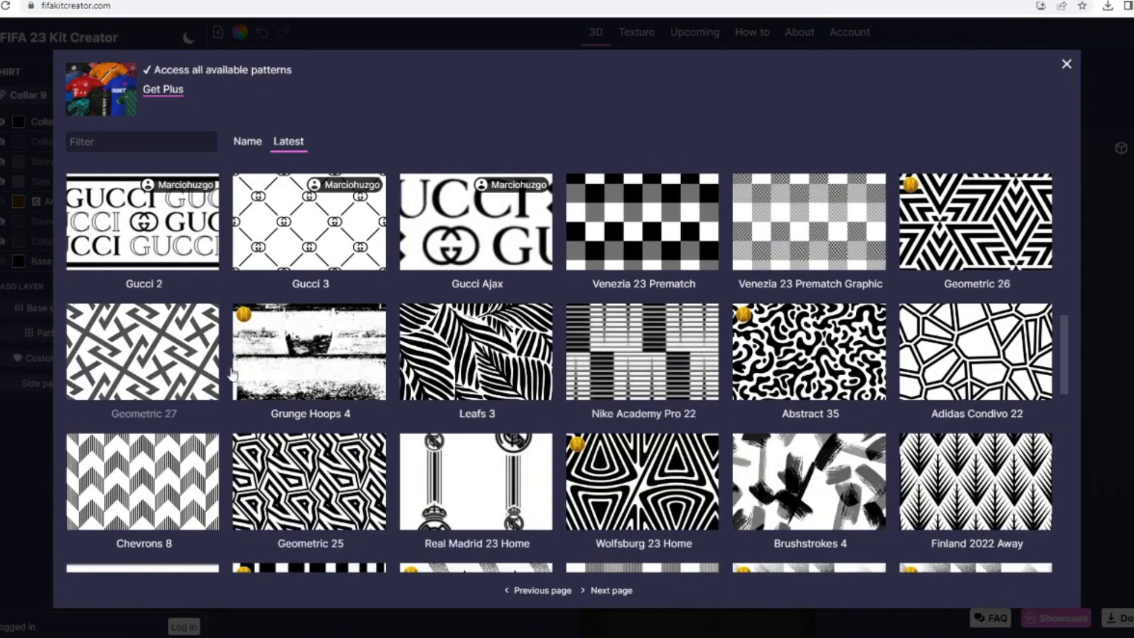
click(140, 359)
click(18, 201)
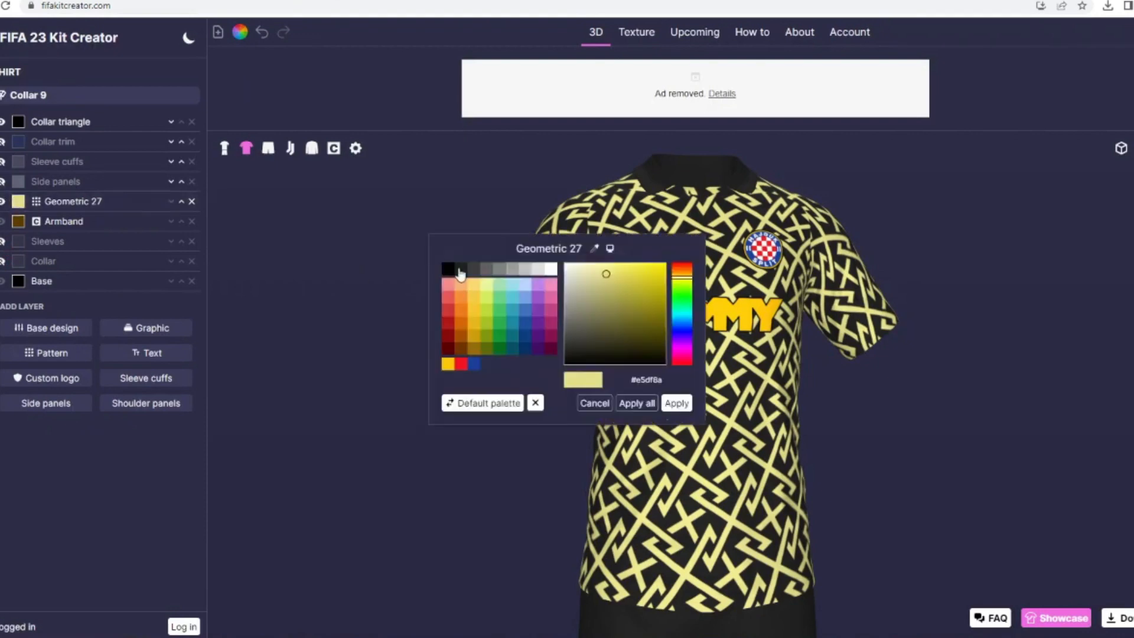
click(458, 276)
click(682, 408)
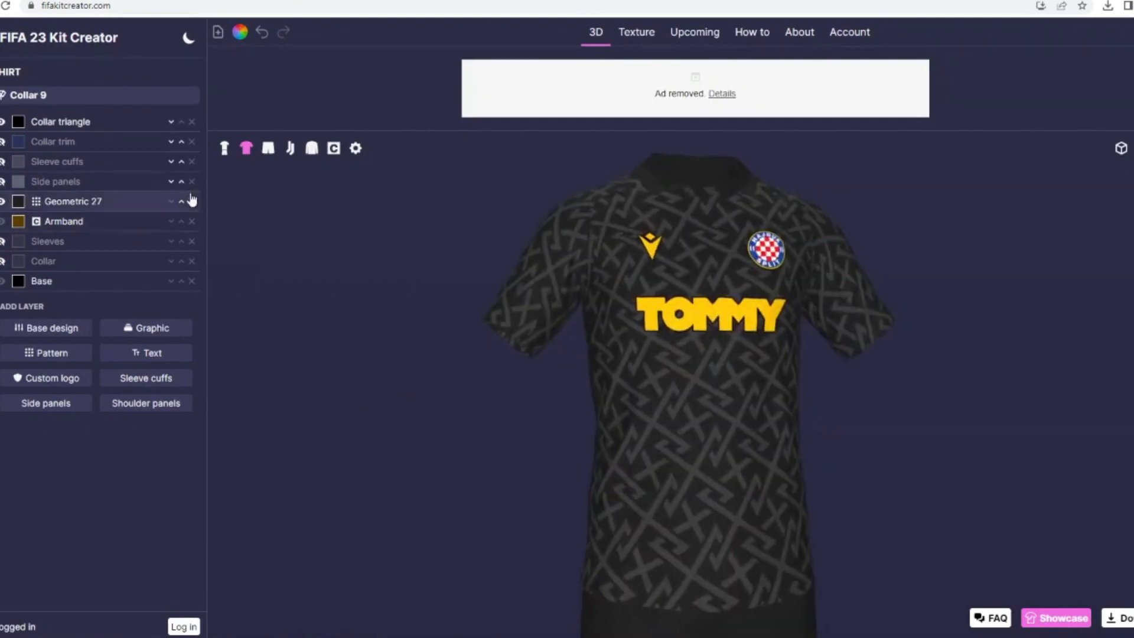
Step: Enable custom shininess and metalness on the Geometric 27 pattern, with shininess 44 and metalness 100
click(89, 202)
scroll(26, 499, down, 2)
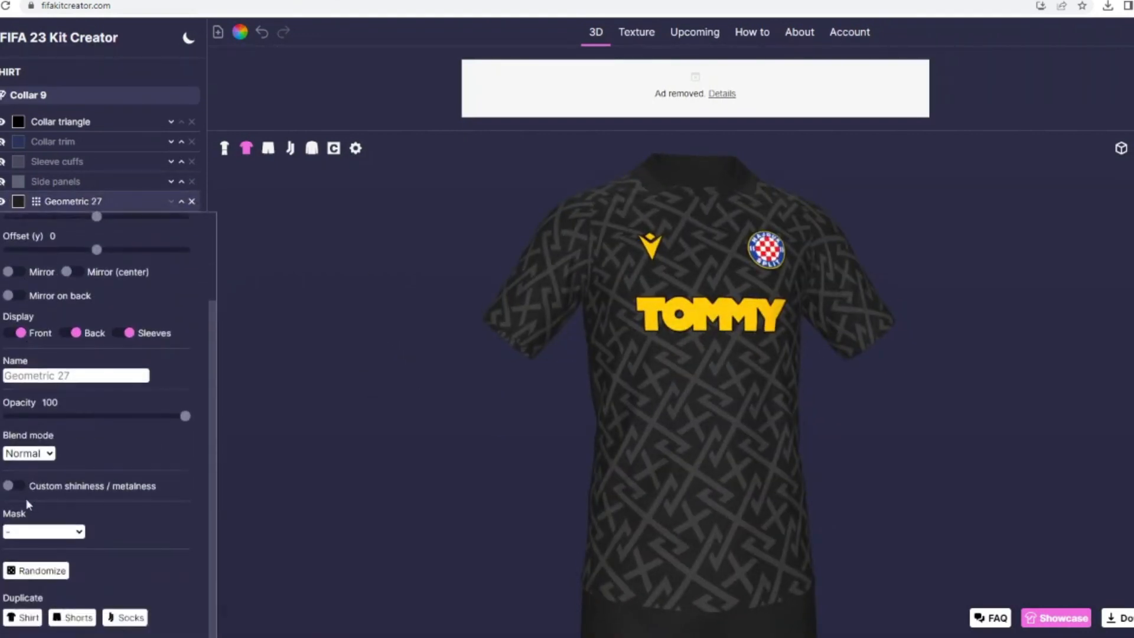
click(11, 490)
drag(97, 519, 366, 535)
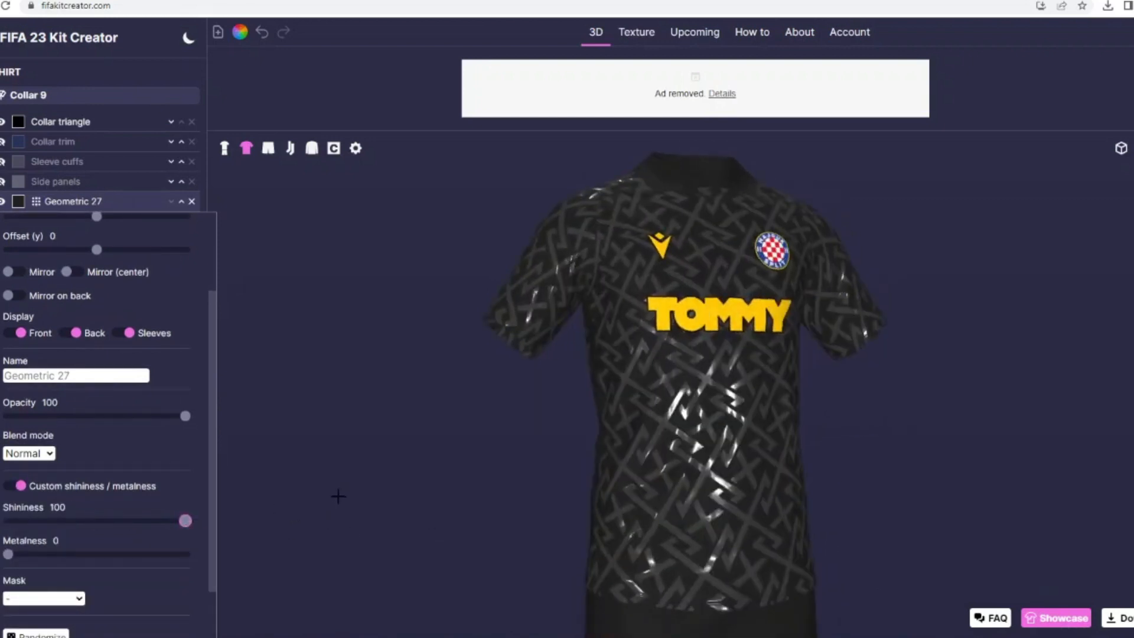
drag(10, 552, 135, 523)
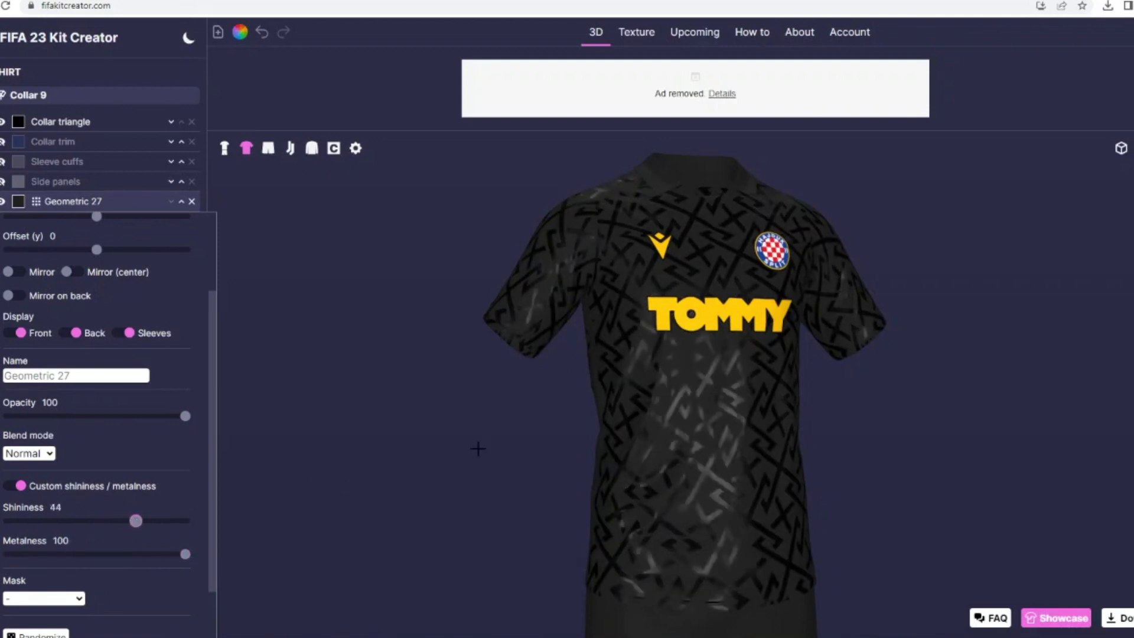
Step: Enable custom shininess and metalness on the shirt's name and number printing, with shininess 59 and metalness 36
drag(478, 451, 463, 400)
click(3, 142)
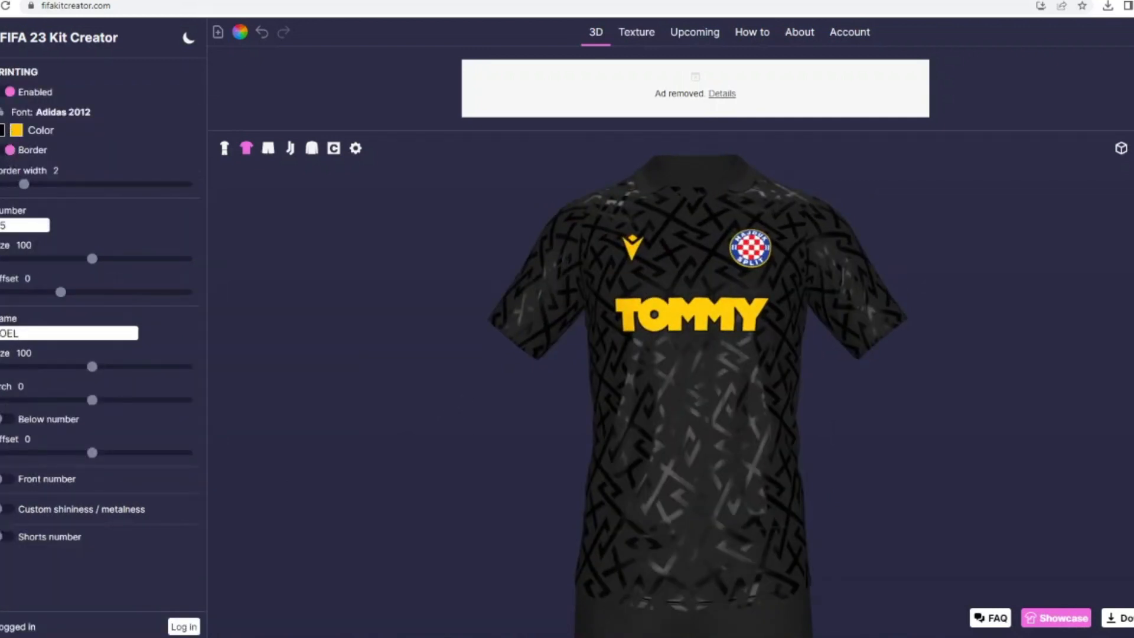
click(7, 510)
drag(430, 477, 331, 453)
drag(90, 544, 125, 545)
drag(440, 536, 468, 534)
drag(1, 578, 186, 578)
drag(379, 532, 413, 524)
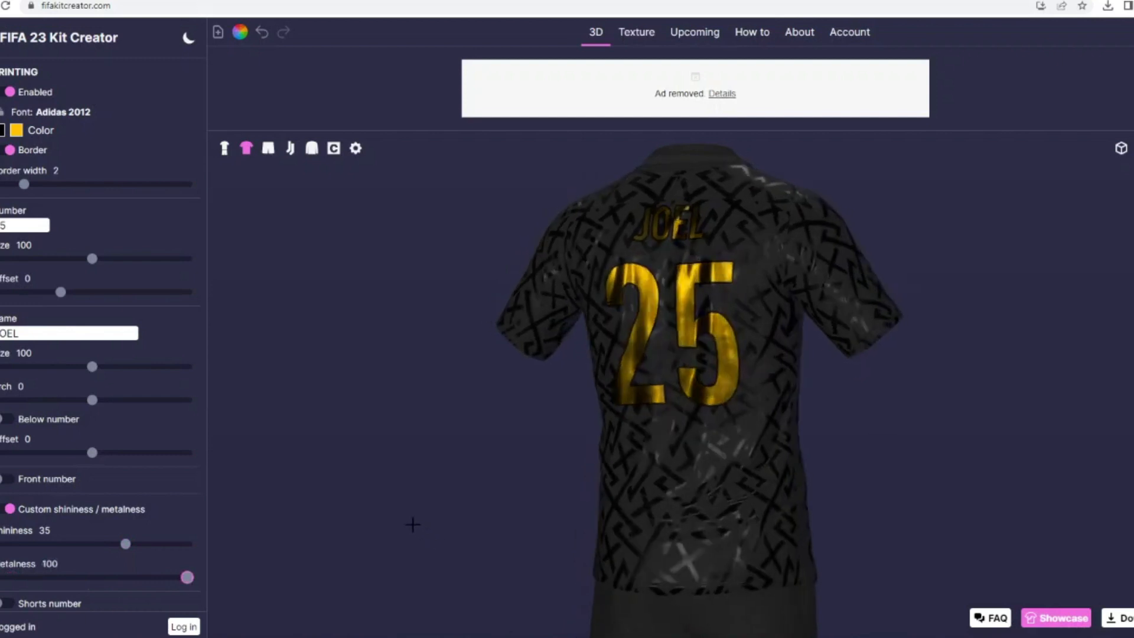
drag(112, 579, 66, 576)
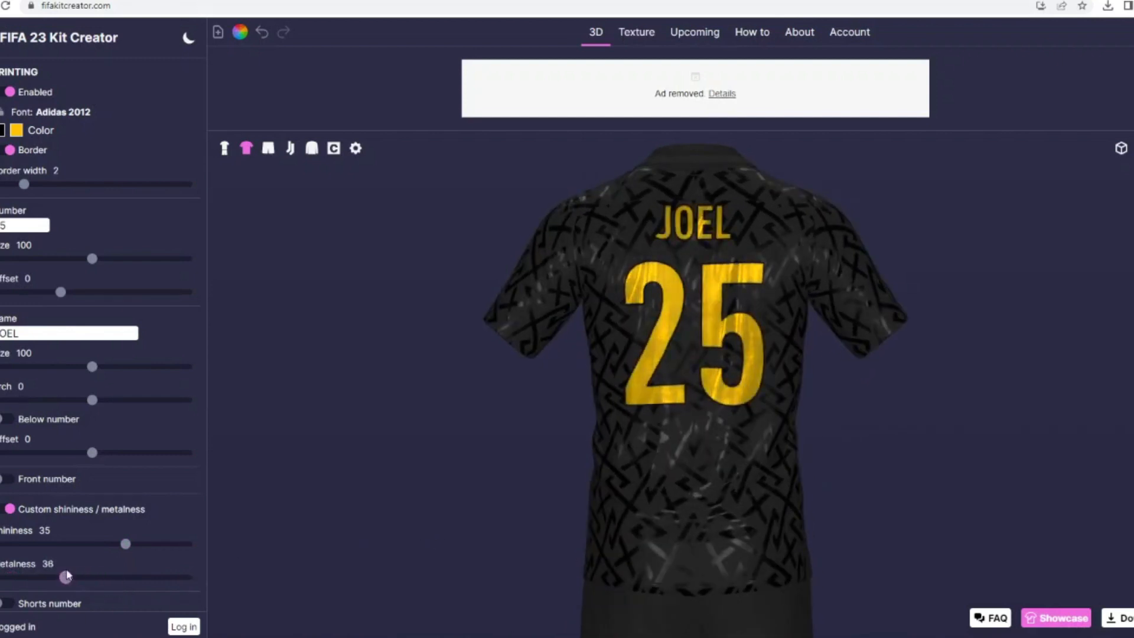
drag(124, 545, 147, 544)
drag(296, 517, 418, 469)
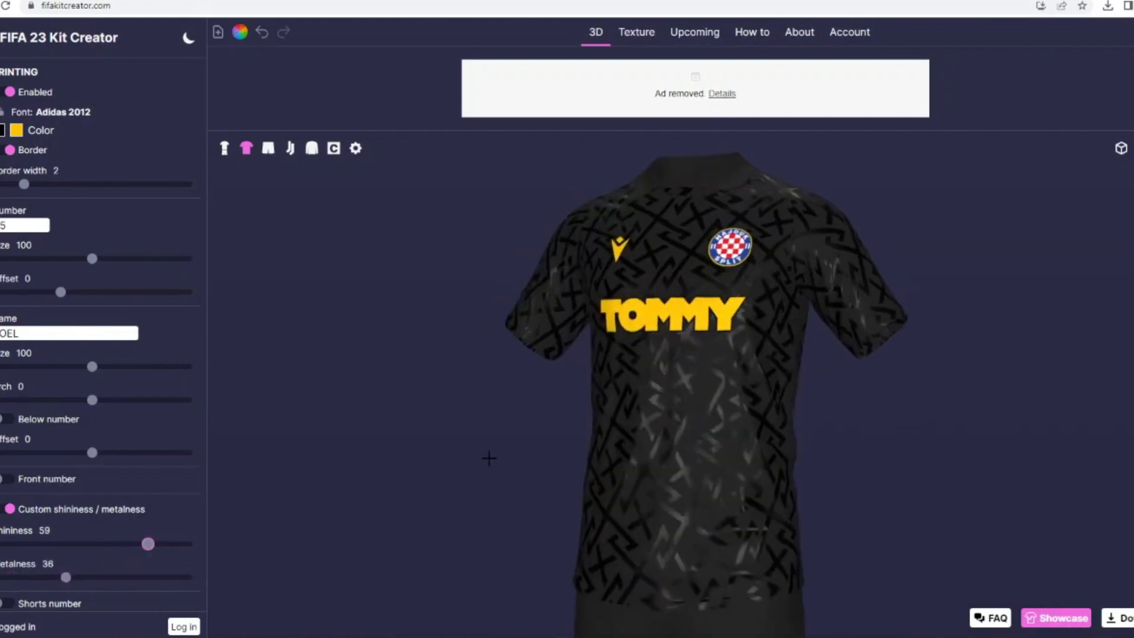
Step: Set the shirt's macron 2019 brand logo to maximum shininess and metalness 40
click(0, 77)
click(0, 159)
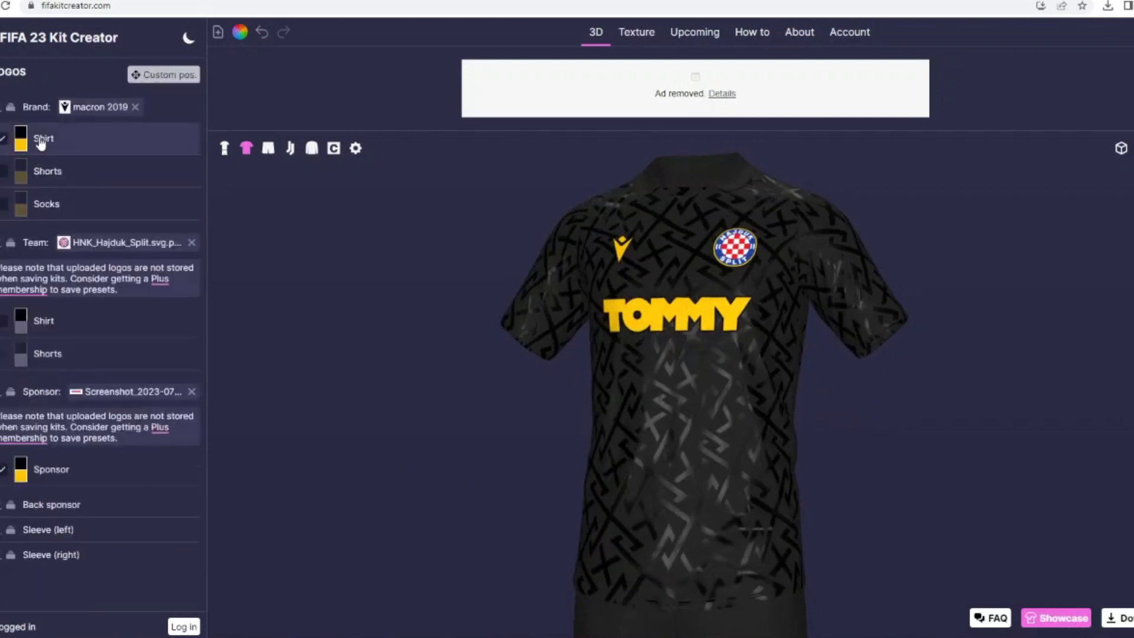
click(39, 143)
drag(14, 341, 57, 341)
drag(9, 306, 160, 308)
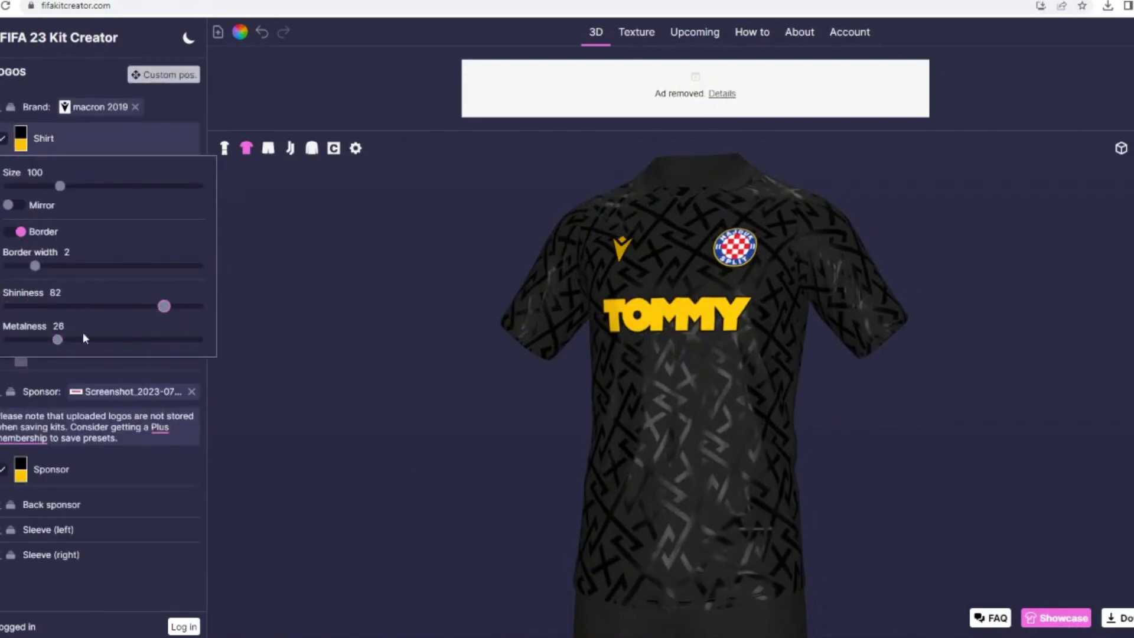
drag(79, 340, 93, 341)
drag(379, 352, 325, 333)
drag(93, 341, 131, 343)
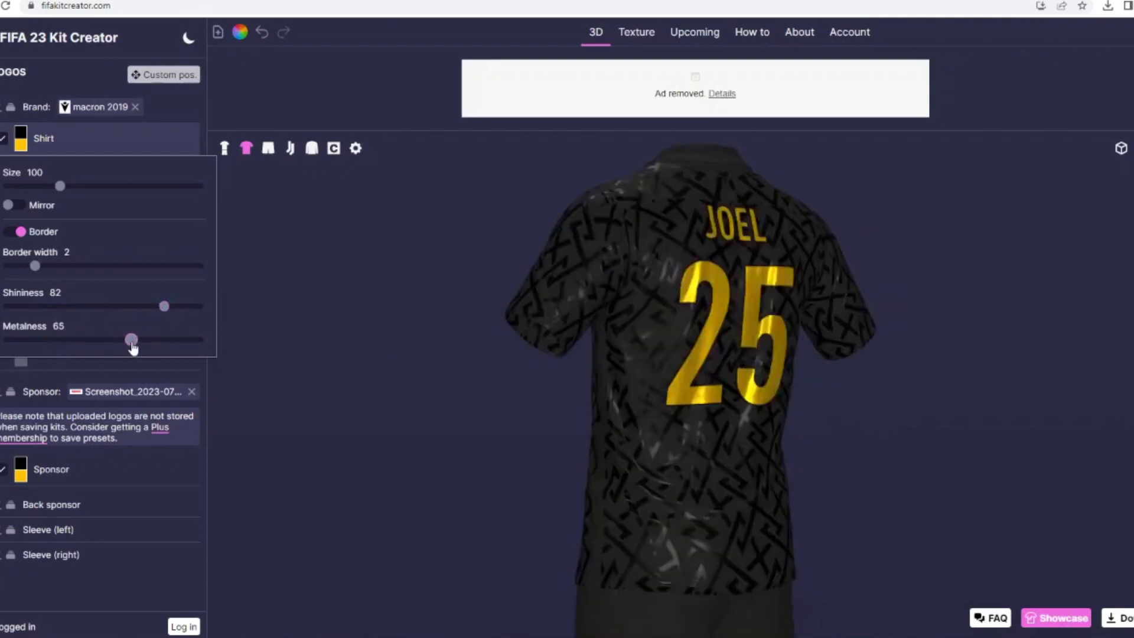
drag(372, 392, 430, 387)
drag(131, 341, 85, 342)
drag(410, 384, 440, 371)
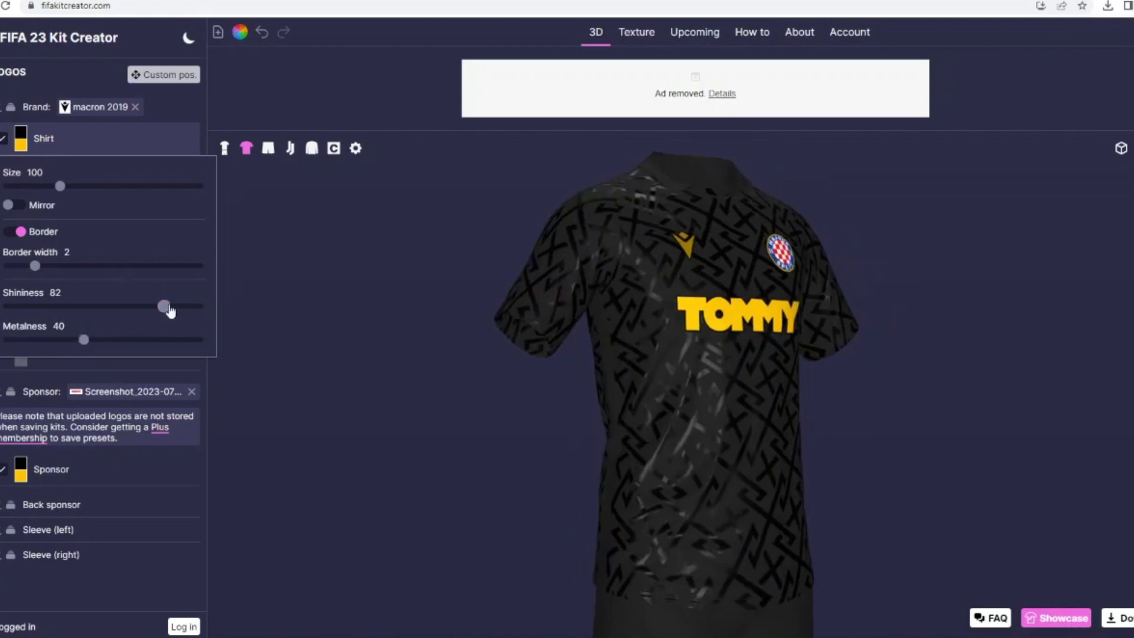
drag(169, 307, 202, 309)
drag(420, 385, 378, 377)
Step: Give the TOMMY sponsor logo shininess 68 and metalness 54
click(48, 464)
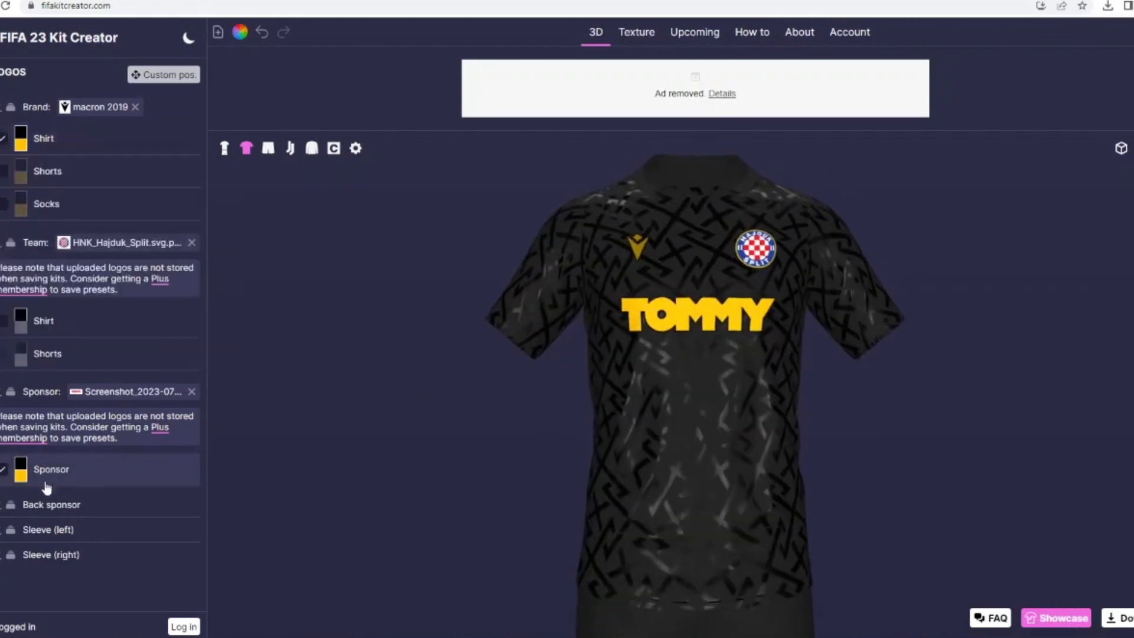
click(46, 484)
scroll(67, 558, down, 5)
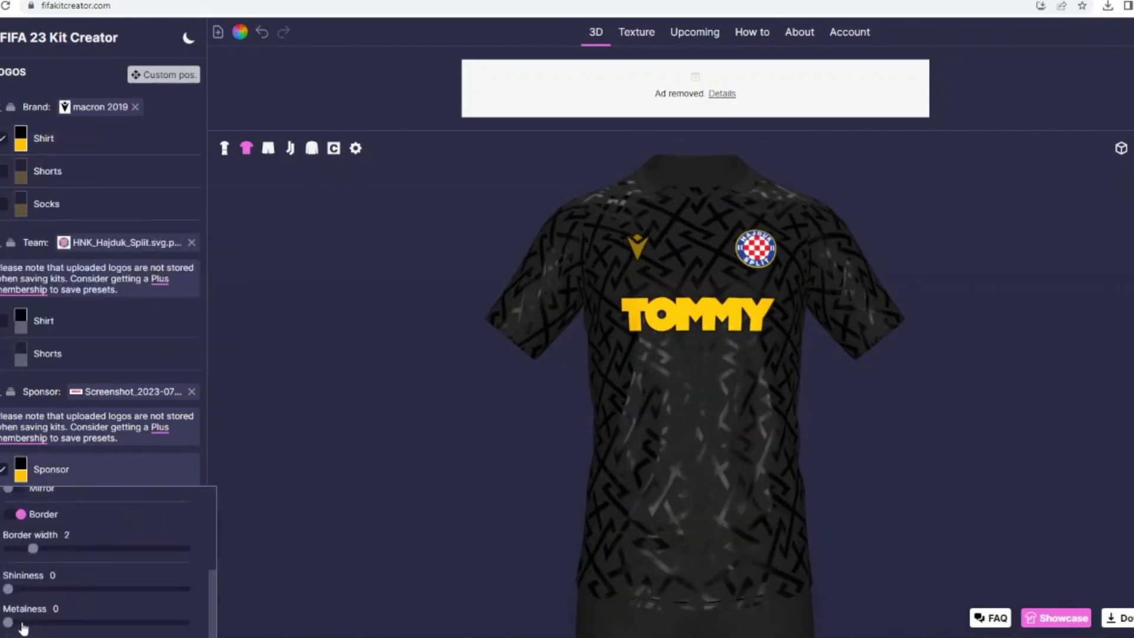
drag(24, 626, 104, 629)
click(129, 589)
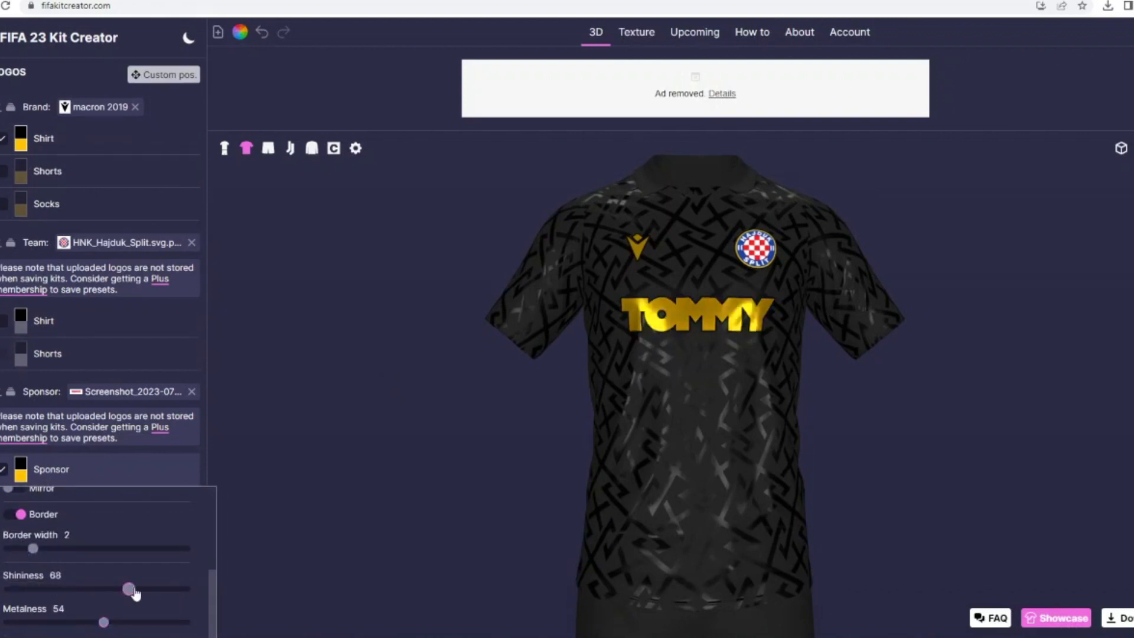
Step: Raise the shirt crest's shininess to the maximum, with metalness at 0
click(100, 326)
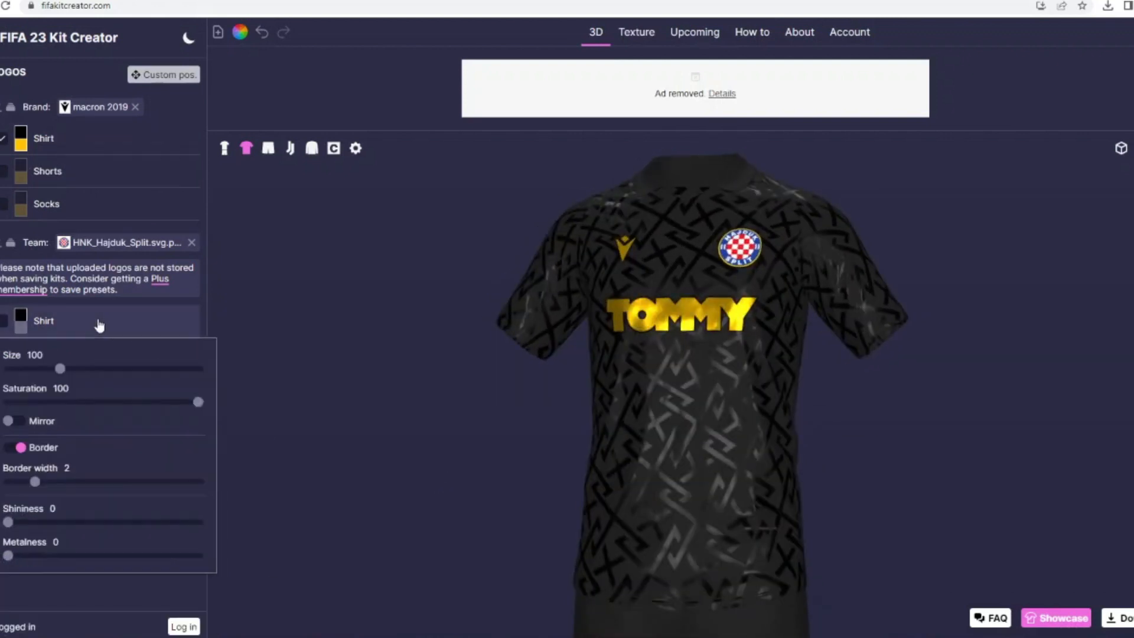
drag(7, 523, 122, 523)
drag(8, 556, 87, 555)
drag(122, 522, 197, 522)
drag(87, 556, 8, 556)
drag(470, 502, 431, 469)
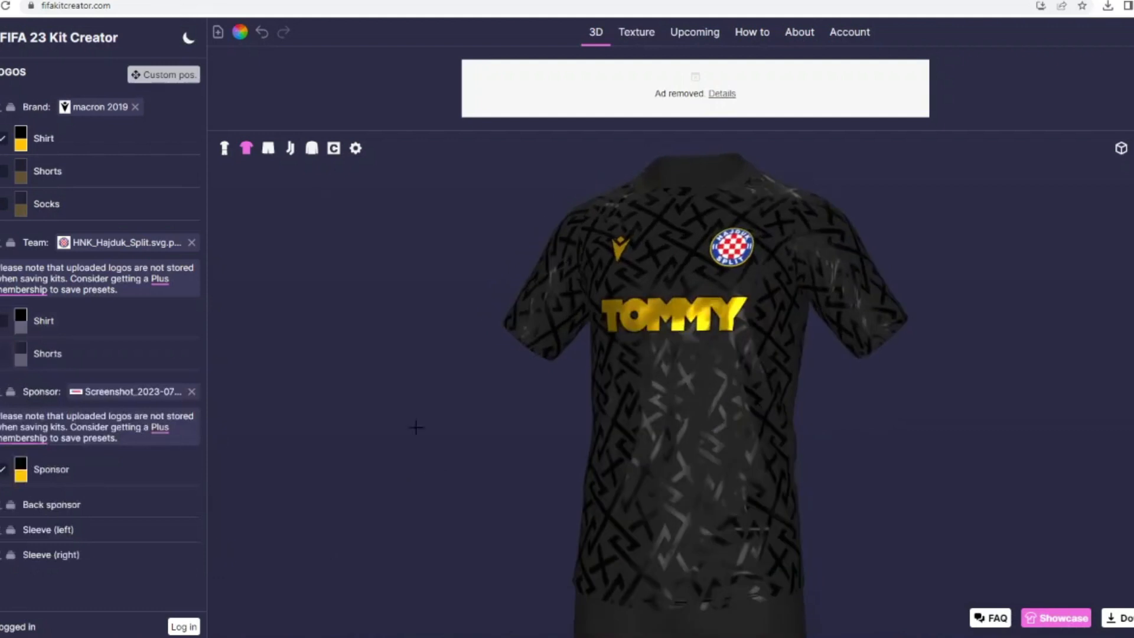
Step: Check the full kit in 3D and remove the Geometric 27 pattern from the shirt
click(224, 150)
drag(380, 245, 380, 213)
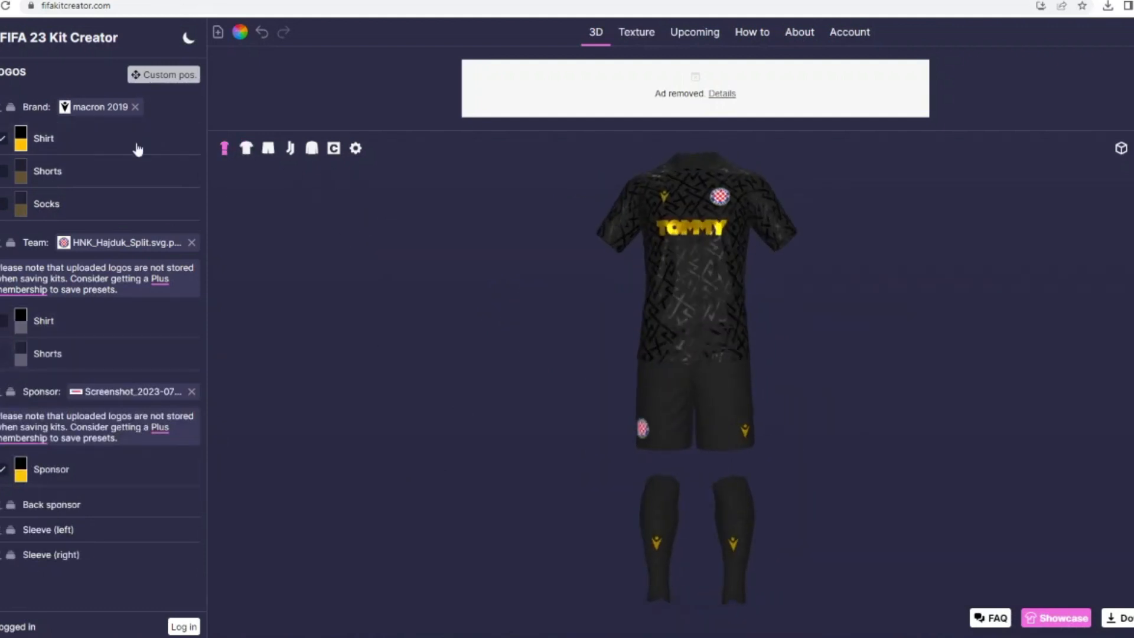
click(138, 148)
click(191, 202)
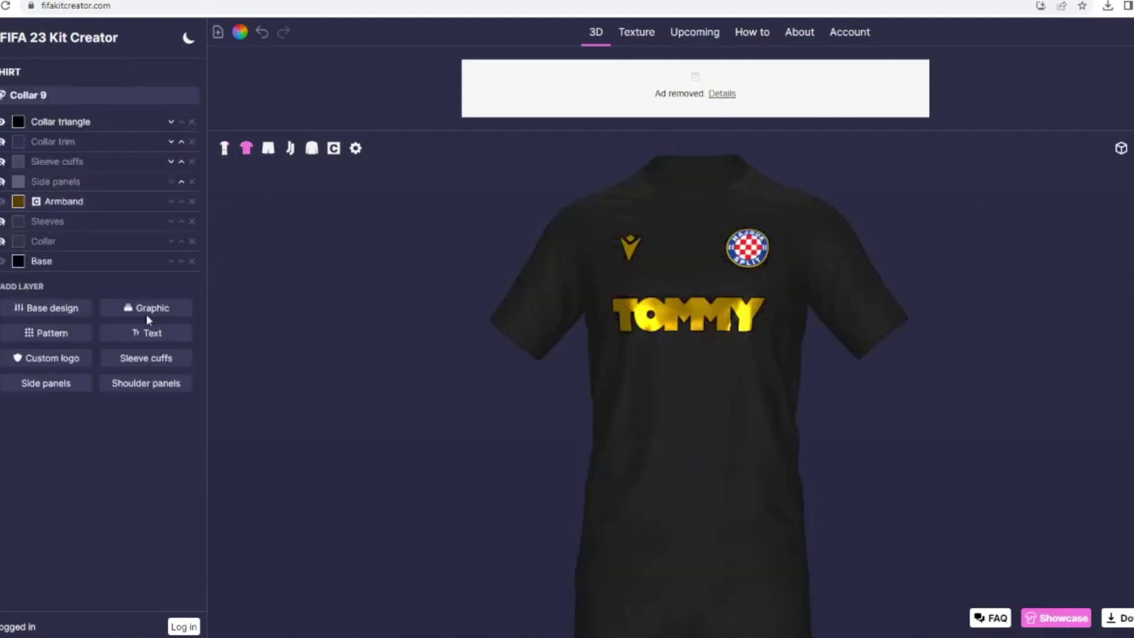
Step: Add the Tokyo Verdy 22 Away pattern to the shirt and colour it very dark grey
click(55, 334)
scroll(744, 374, down, 10)
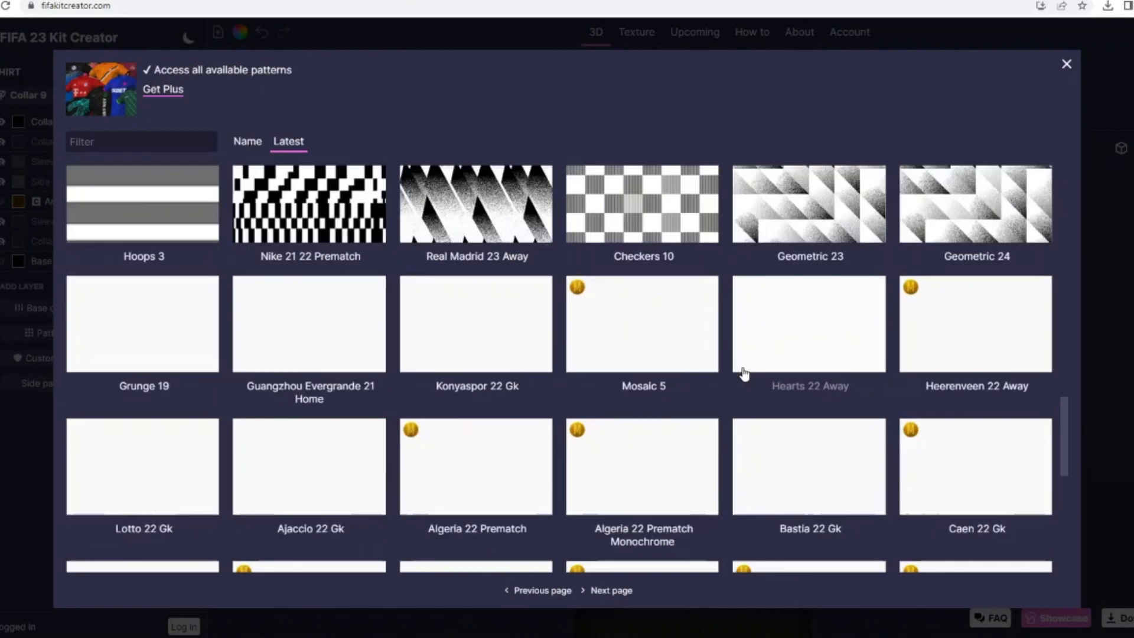
scroll(569, 470, down, 4)
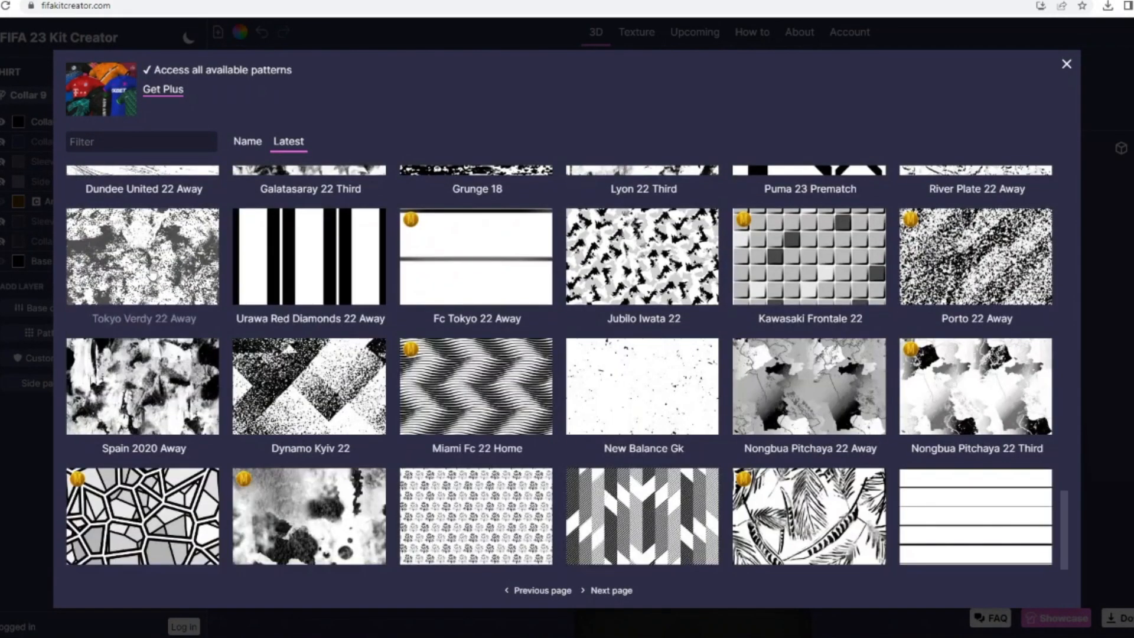
click(152, 273)
click(18, 201)
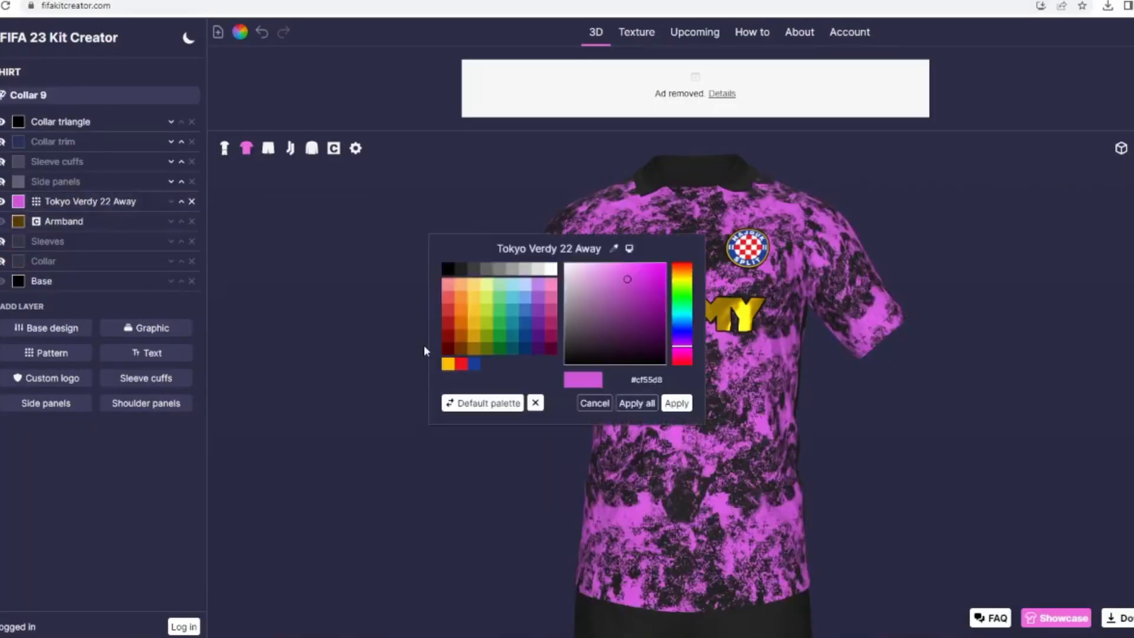
click(457, 270)
click(676, 403)
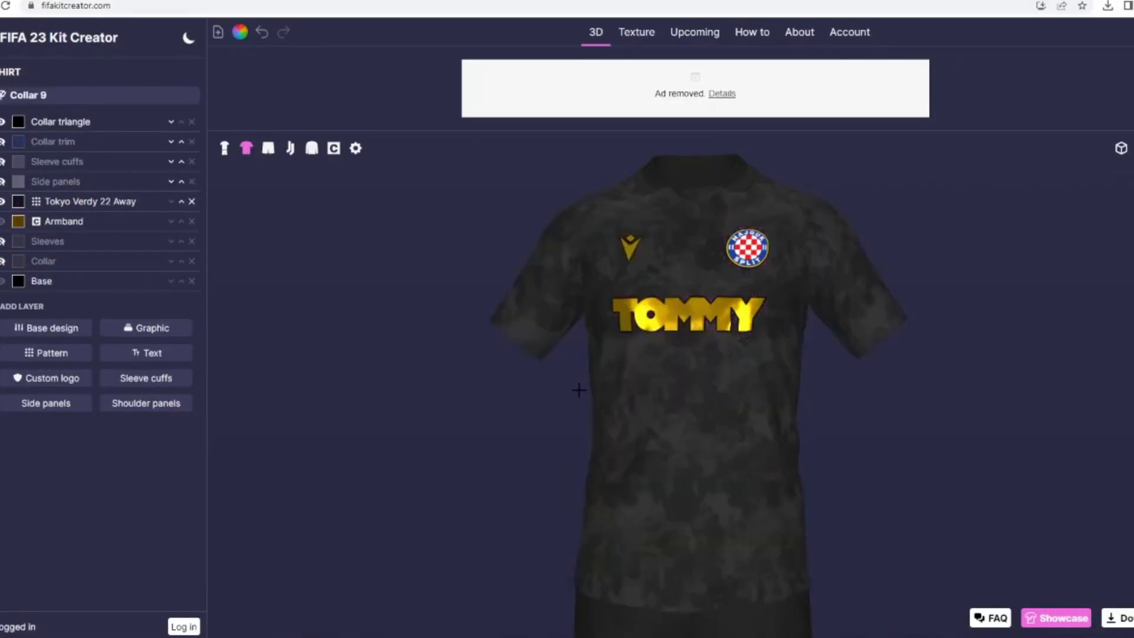
Step: Change the shirt's collar to Collar 7 and briefly show its Collar layer before hiding it again
click(89, 95)
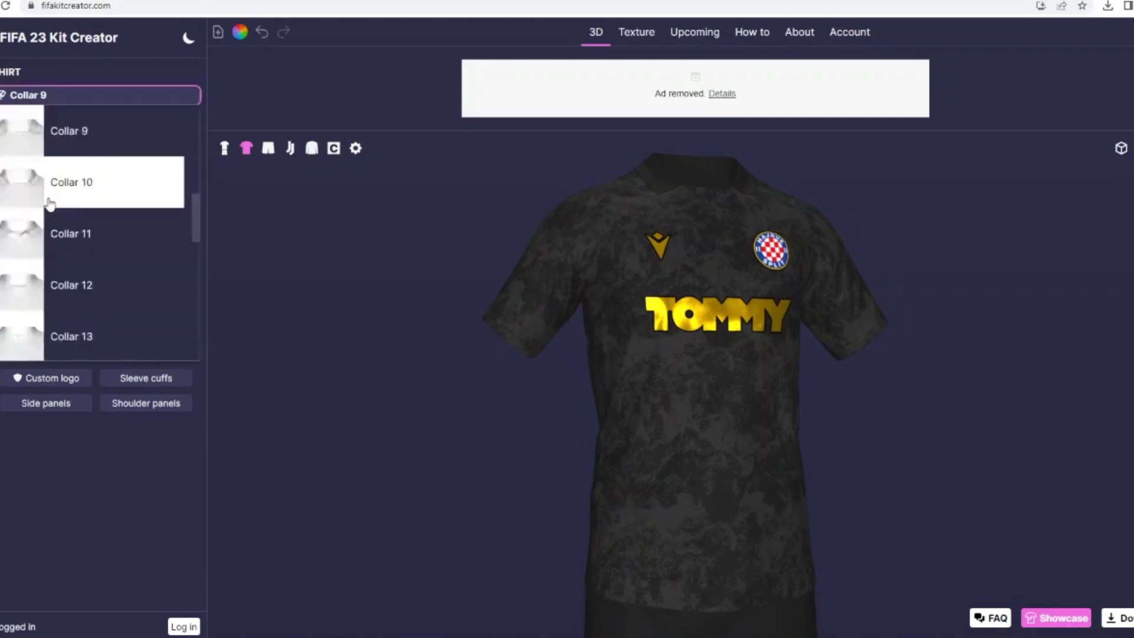
scroll(94, 196, up, 2)
scroll(95, 196, up, 1)
click(91, 212)
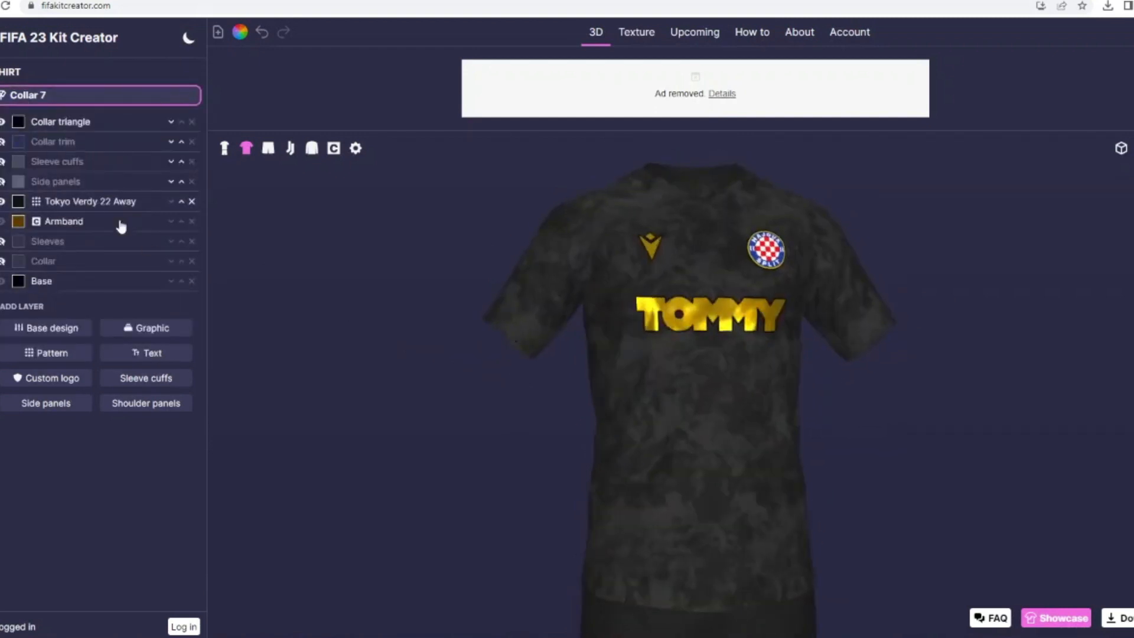
click(4, 262)
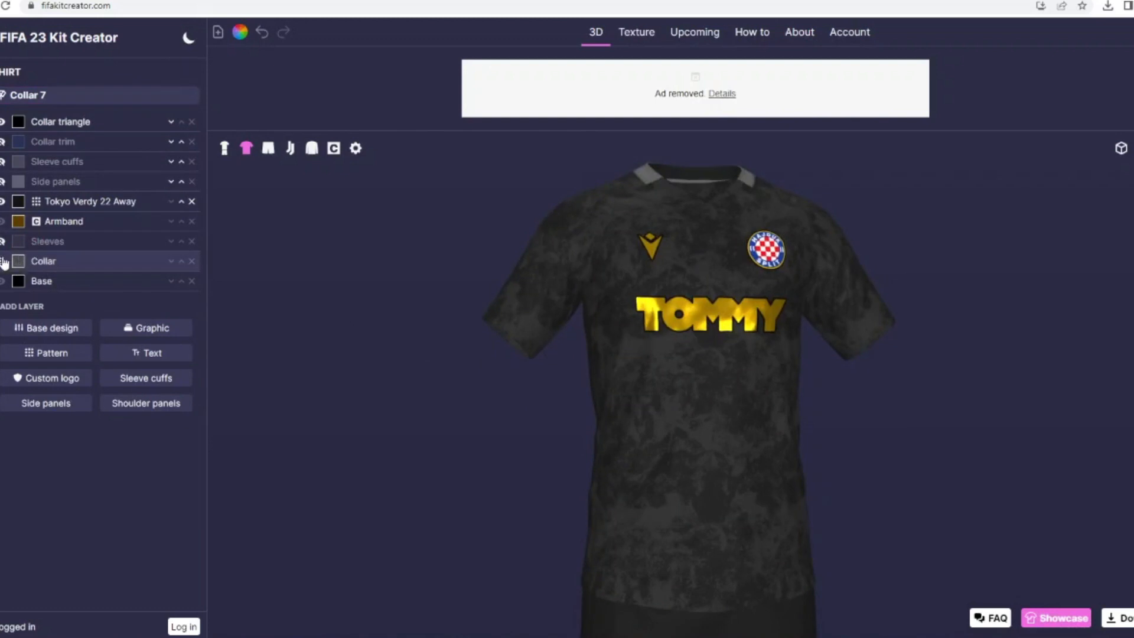
click(3, 262)
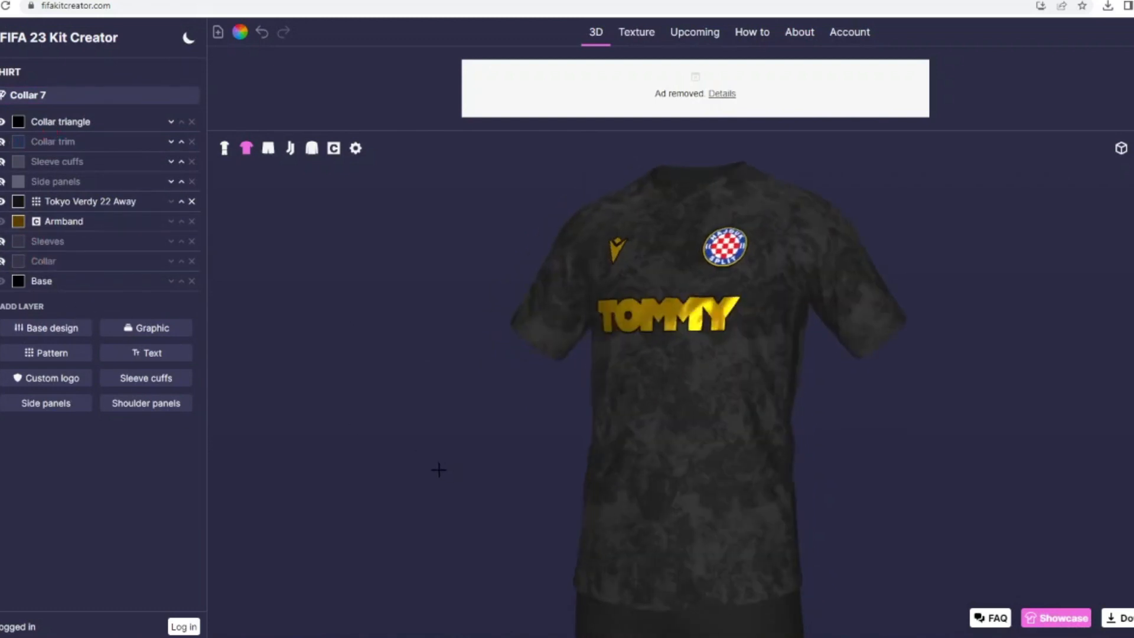
Step: Duplicate the Tokyo Verdy 22 Away pattern onto the shorts and check it on the full kit
click(68, 202)
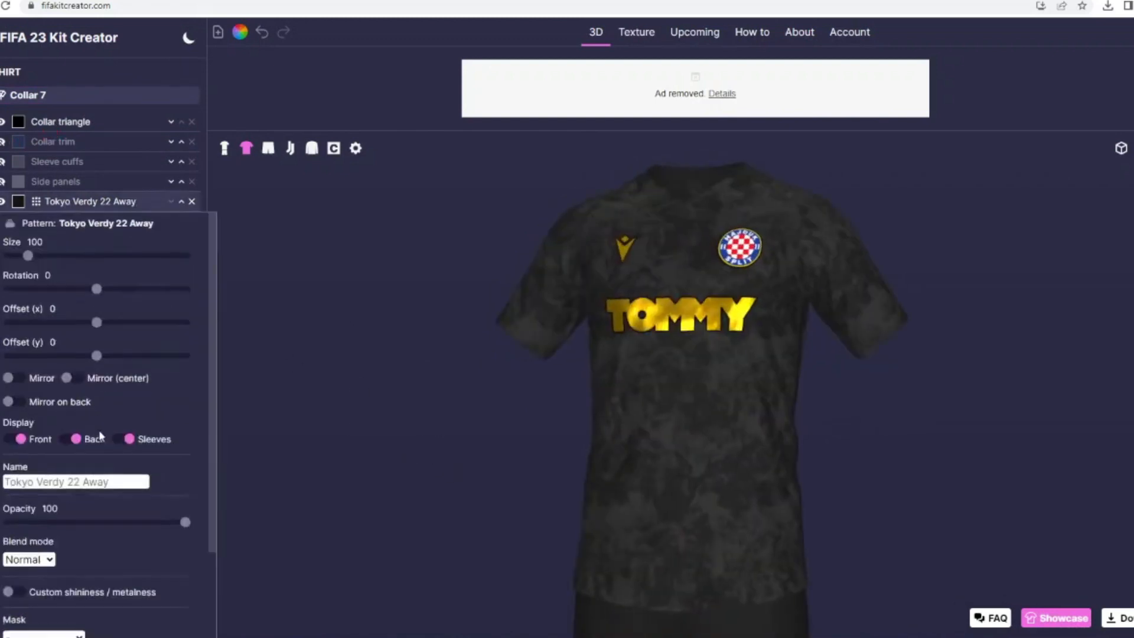
scroll(100, 437, down, 2)
click(225, 150)
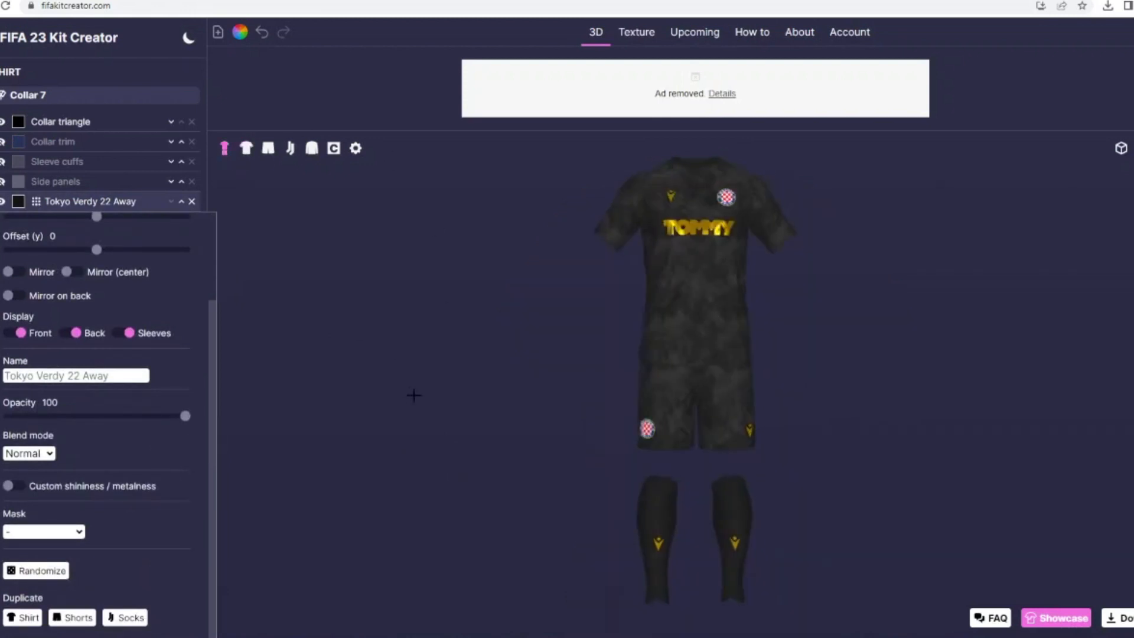
click(247, 150)
click(161, 204)
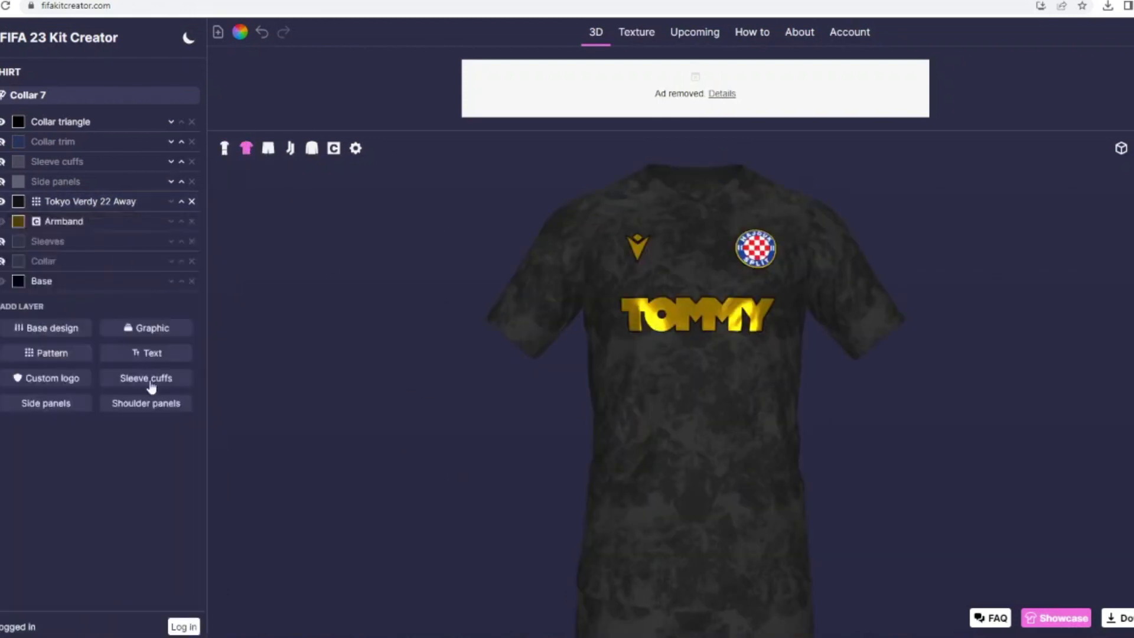
Step: Search the graphics for "colla" and add the Collar 7-0 graphic to the shirt
click(137, 328)
click(204, 145)
text(colla)
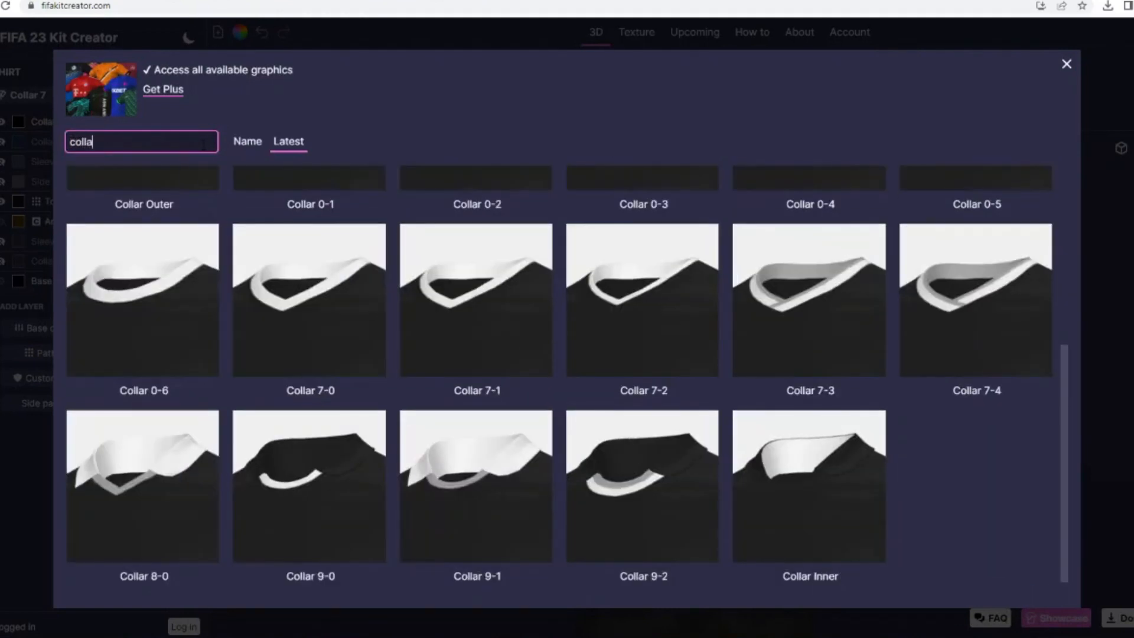
click(337, 367)
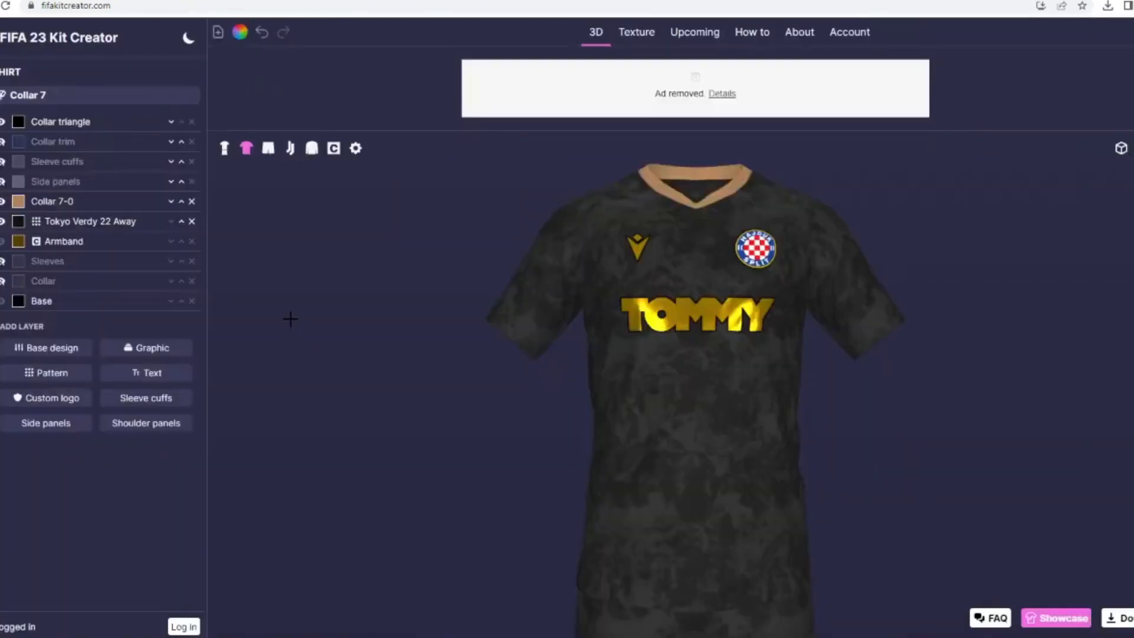
Step: Try the Collar 7-0 graphic in yellow #ffc306 and in white
click(18, 201)
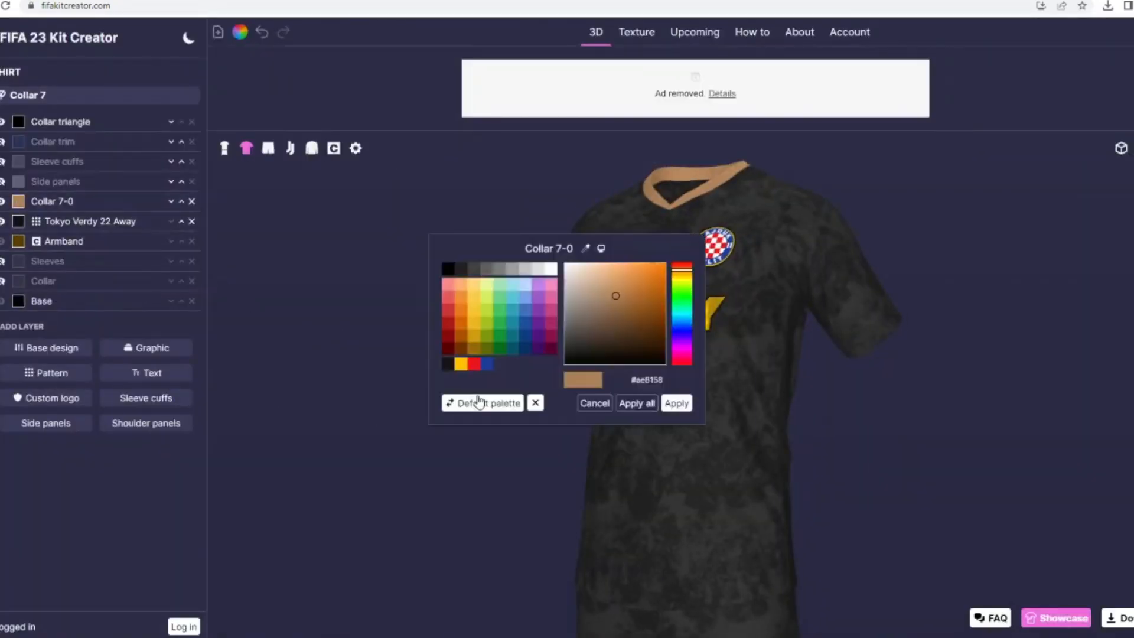
click(461, 363)
click(682, 407)
drag(440, 423, 463, 419)
click(18, 201)
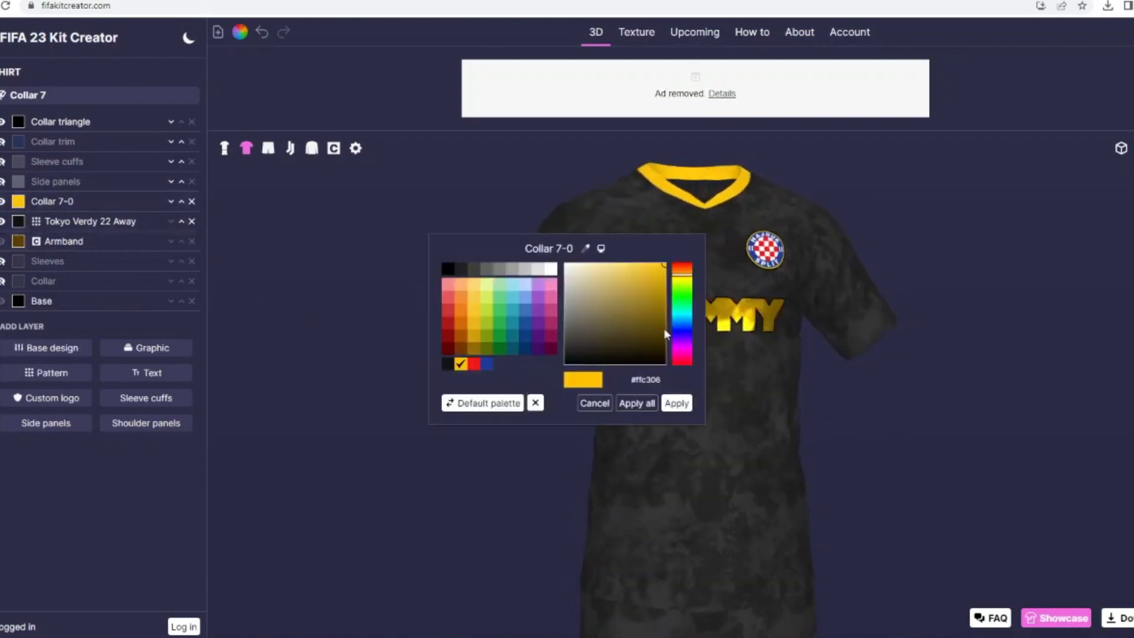
click(550, 268)
click(677, 402)
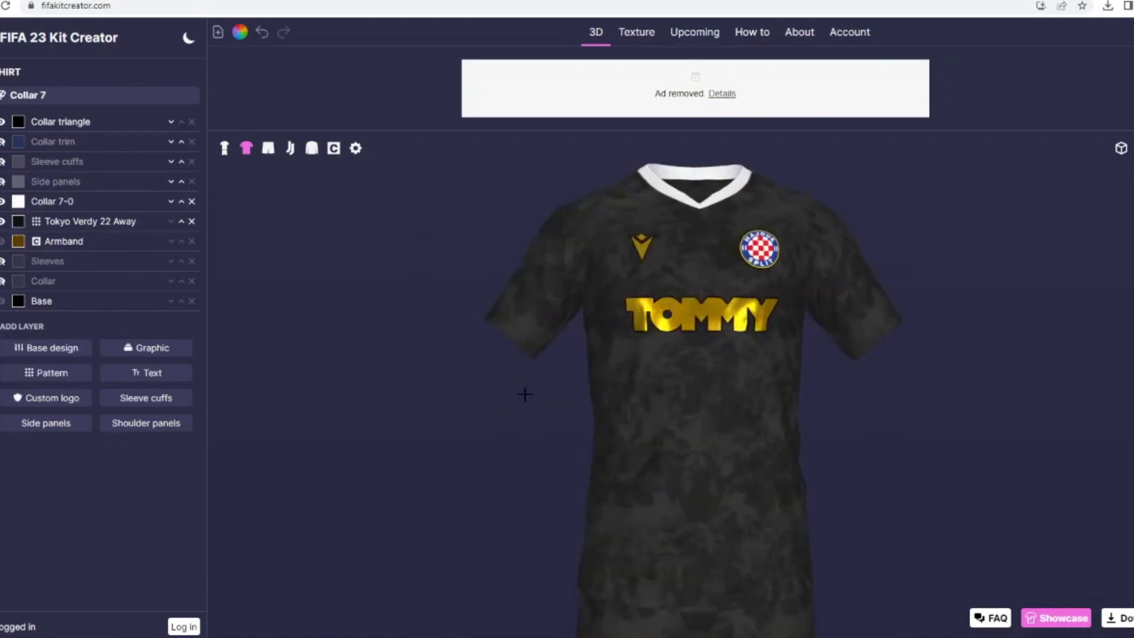
Step: Colour the Collar 7-0 graphic black
click(19, 201)
click(448, 278)
click(680, 404)
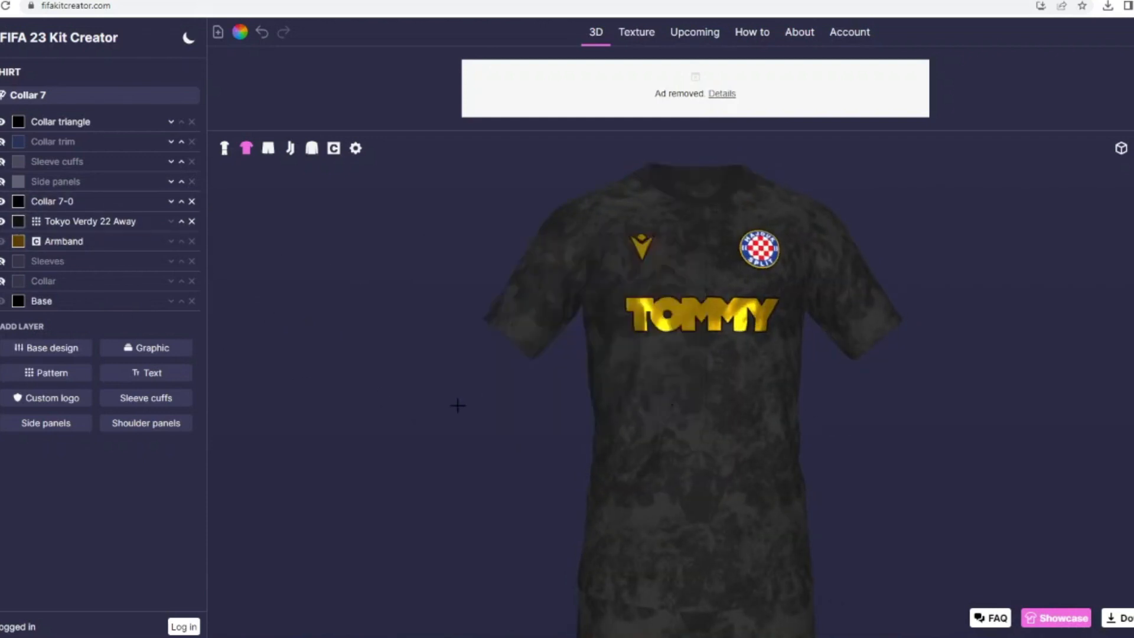
mouse_move(458, 402)
mouse_down()
mouse_move(415, 401)
mouse_move(476, 387)
mouse_move(450, 396)
mouse_up()
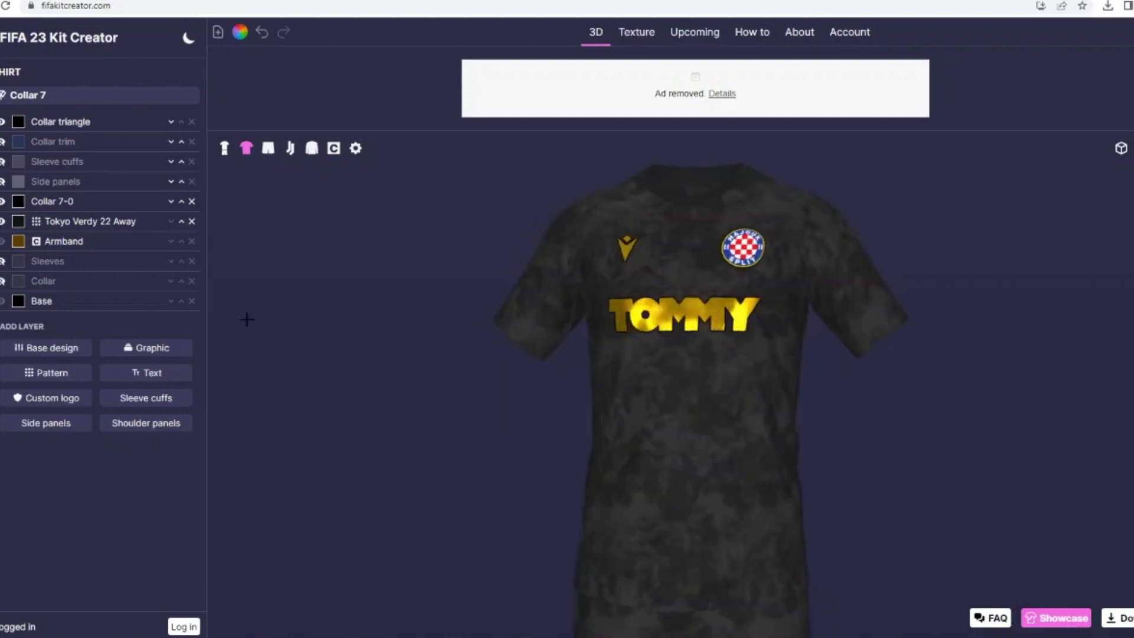
Step: Add a Sleeve cuffs layer to the shirt and colour it black
click(145, 399)
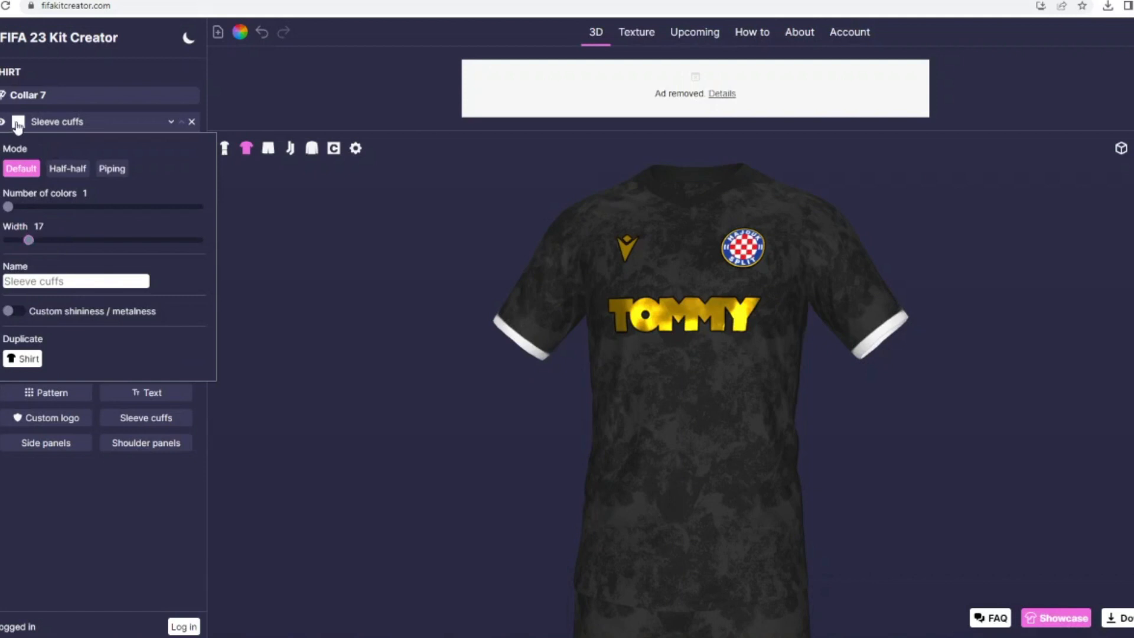
click(18, 123)
click(677, 403)
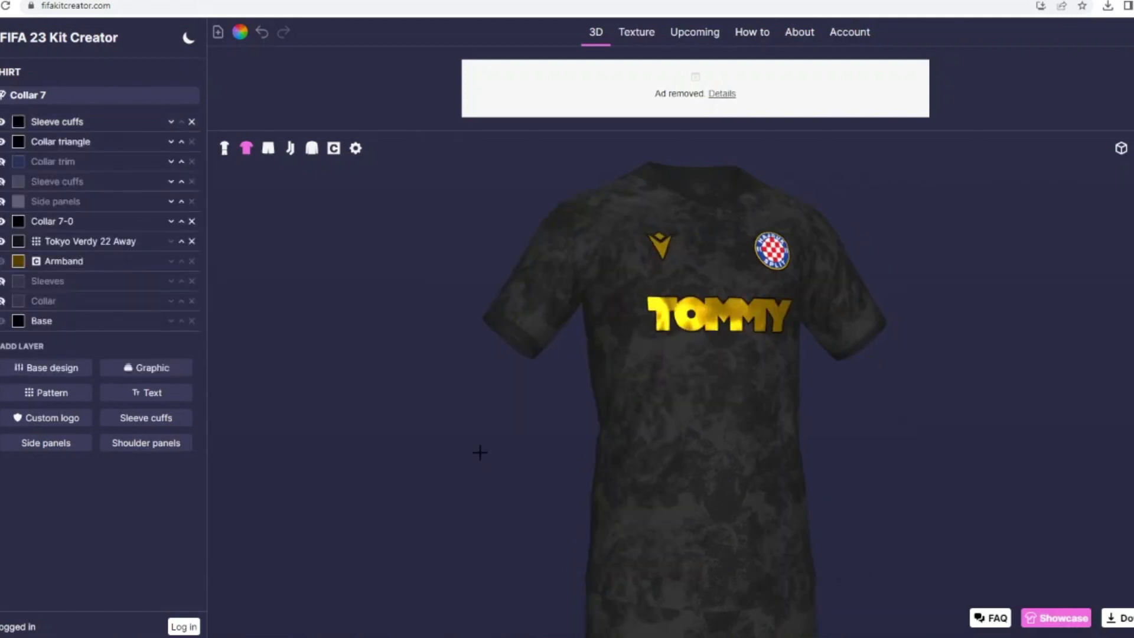
Step: Preview the full kit, start its automatic rotation and show the shirt on its own
click(224, 149)
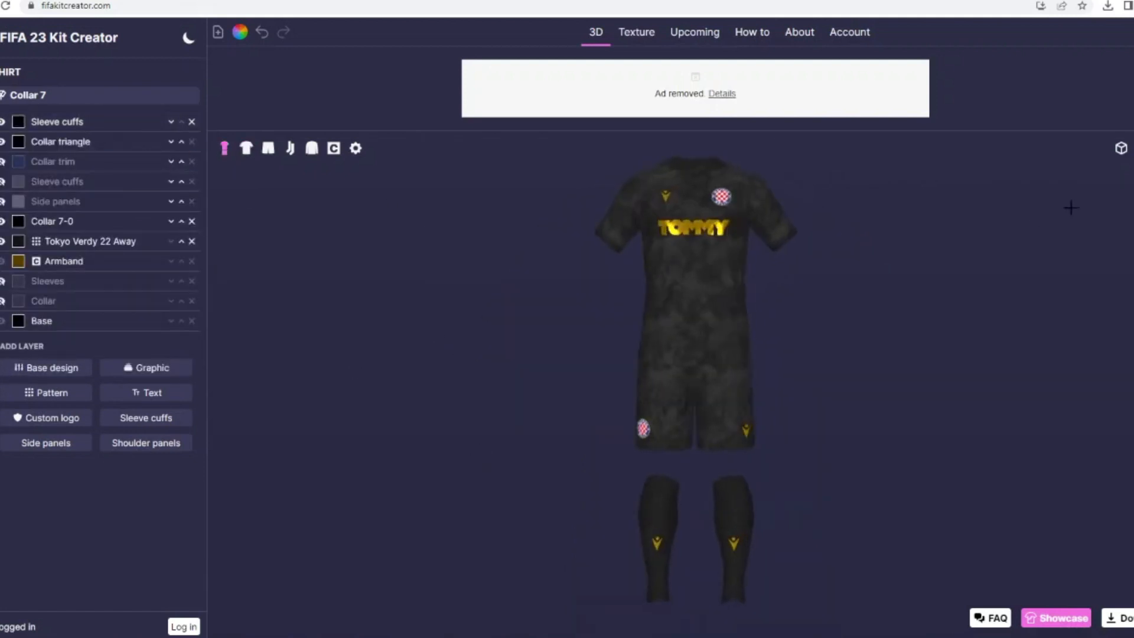
click(1121, 147)
click(1124, 219)
click(247, 149)
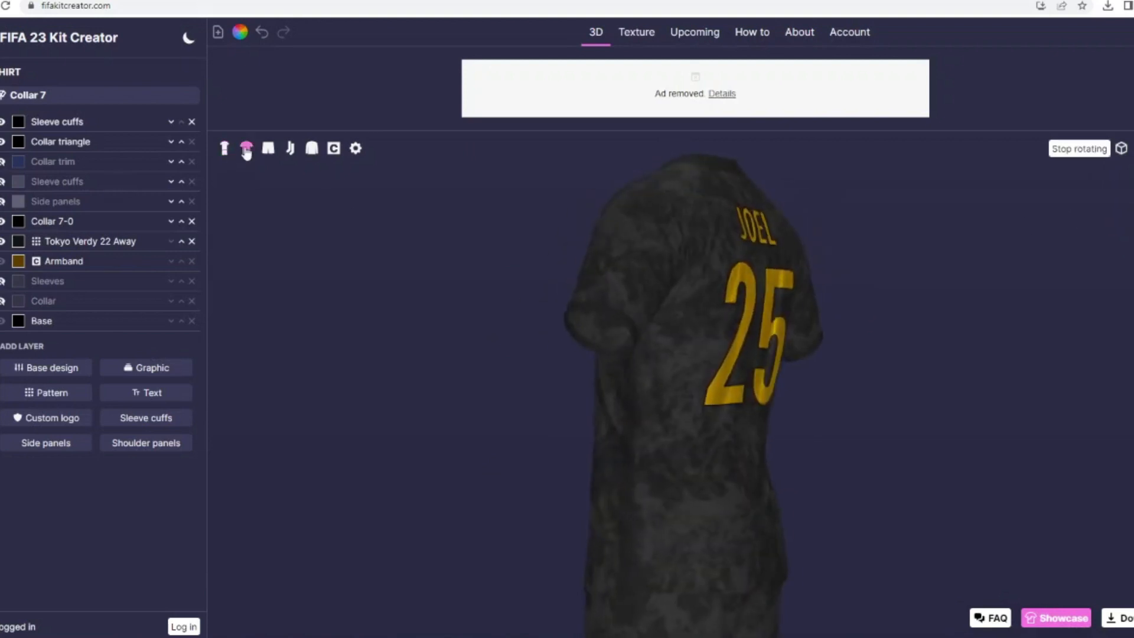